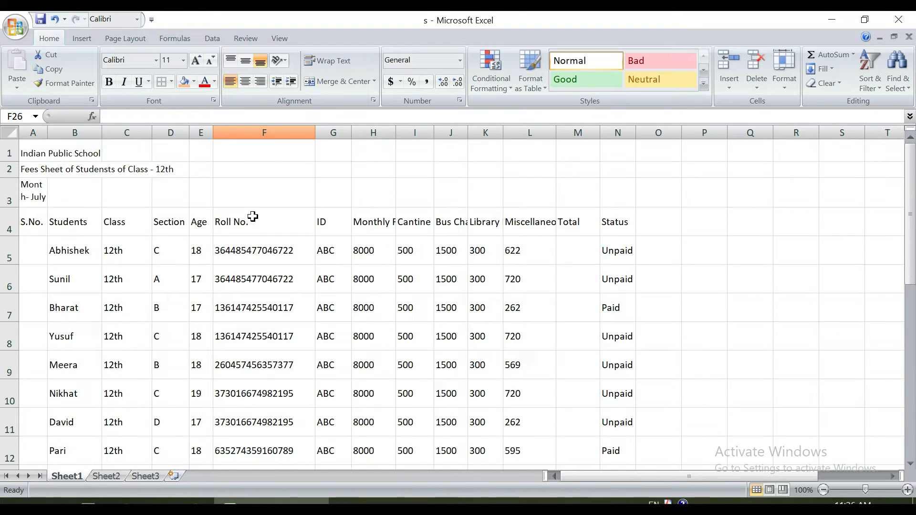
Step: Fill the "Cell" term in C48, in the word list below the fee table, with light orange
{"action": "scroll", "coordinate": [251, 217], "scroll_direction": "down", "scroll_amount": 9}
{"action": "scroll", "coordinate": [249, 217], "scroll_direction": "up", "scroll_amount": 2}
{"action": "scroll", "coordinate": [248, 216], "scroll_direction": "down", "scroll_amount": 7}
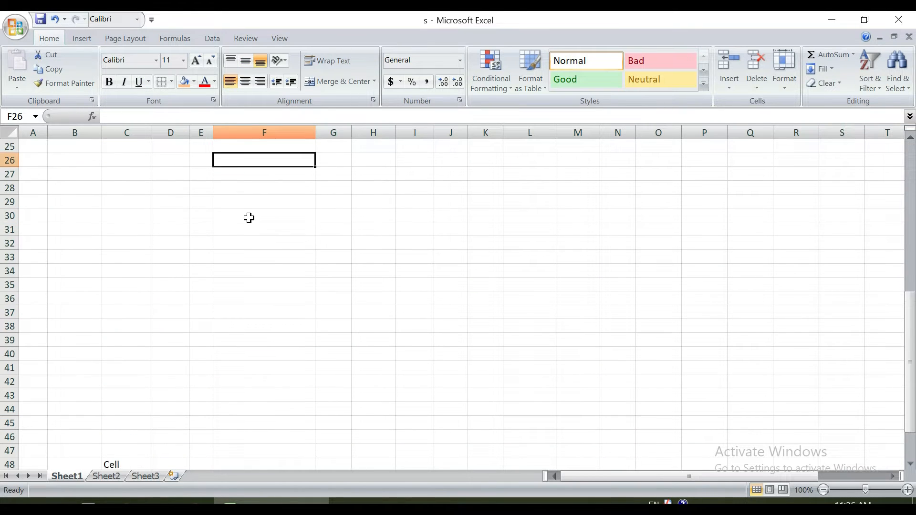
{"action": "left_click", "coordinate": [127, 144]}
{"action": "left_click_drag", "start_coordinate": [823, 143], "coordinate": [88, 433]}
{"action": "left_click", "coordinate": [305, 217]}
{"action": "left_click", "coordinate": [570, 173]}
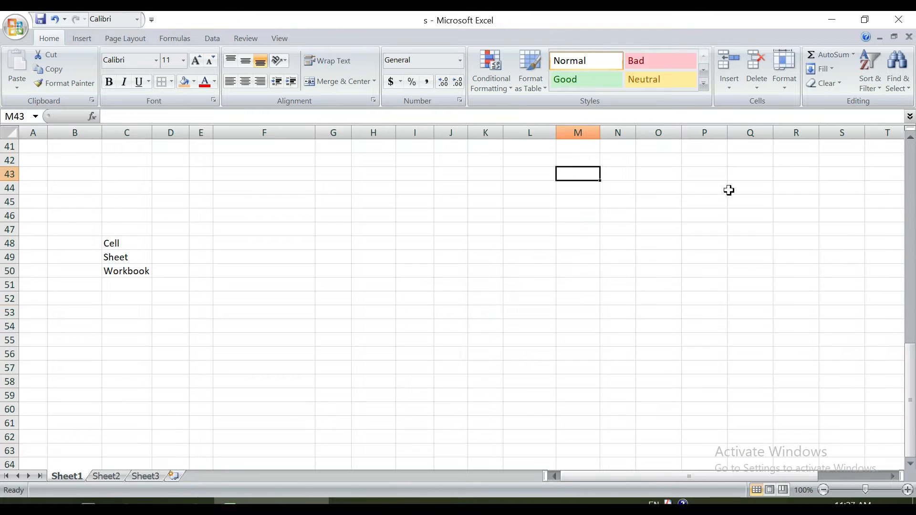
{"action": "left_click", "coordinate": [792, 202]}
{"action": "left_click", "coordinate": [284, 172]}
{"action": "left_click", "coordinate": [123, 244]}
{"action": "left_click", "coordinate": [261, 244]}
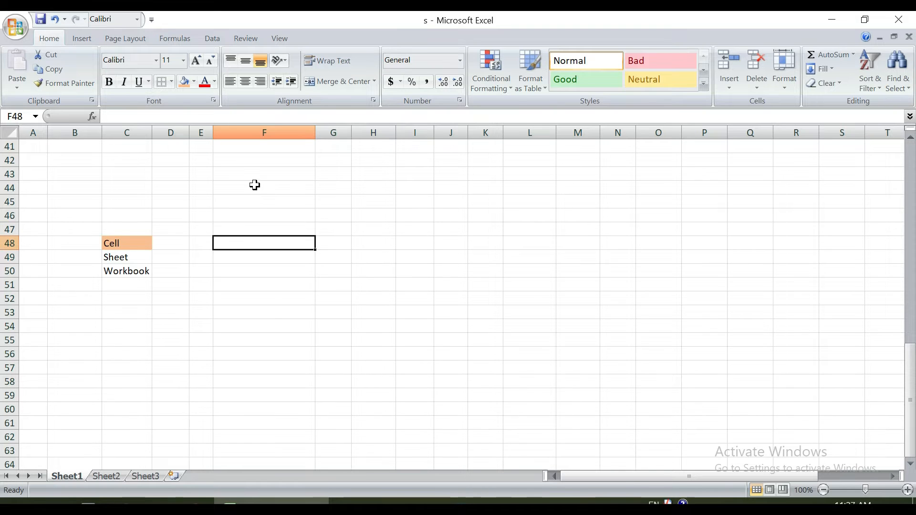
Step: Select the whole of column F, the whole of row 47, and the cell F47 where they meet
{"action": "left_click", "coordinate": [257, 132]}
{"action": "left_click", "coordinate": [19, 228]}
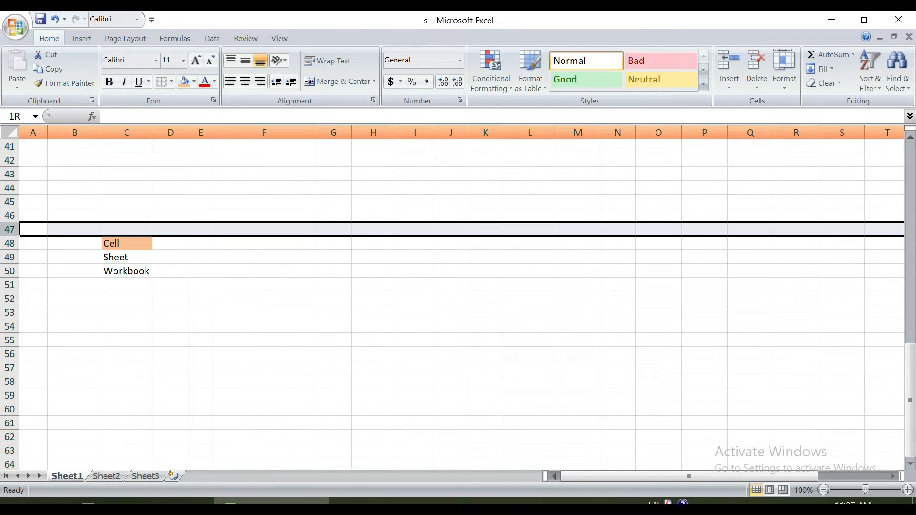
{"action": "left_click", "coordinate": [277, 227]}
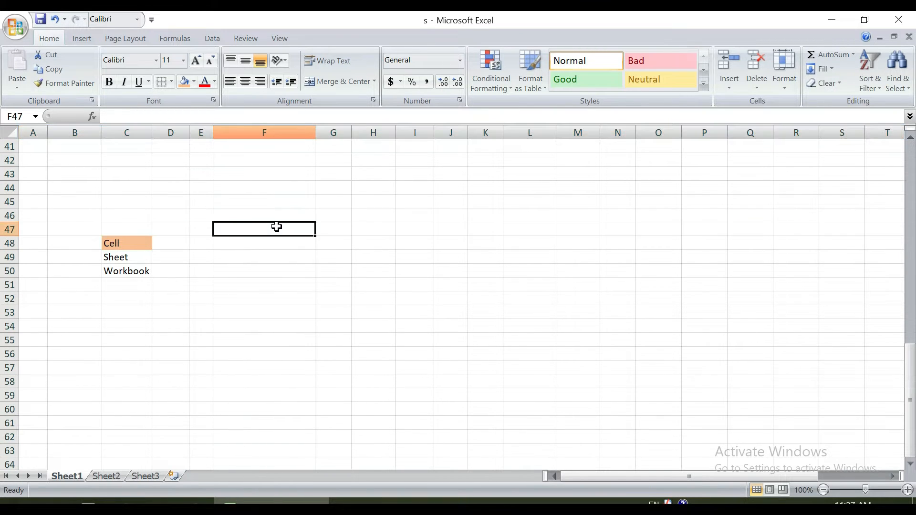
Step: Select columns F, G and H one at a time, and rows 41 to 44 in the same way
{"action": "left_click", "coordinate": [268, 135]}
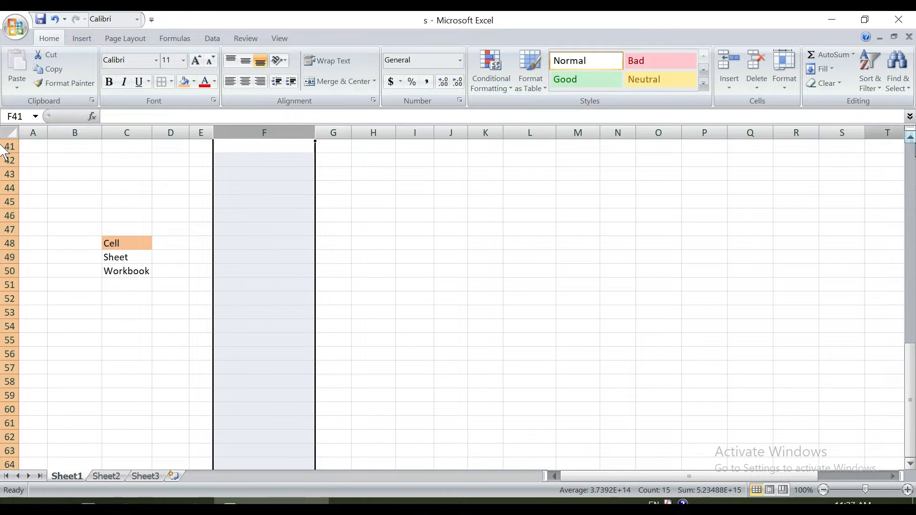
{"action": "left_click", "coordinate": [340, 128]}
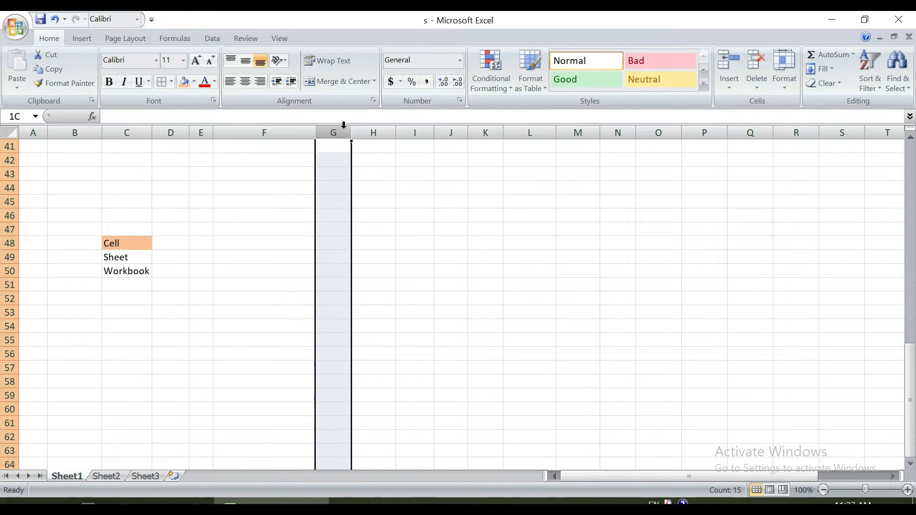
{"action": "left_click", "coordinate": [377, 129]}
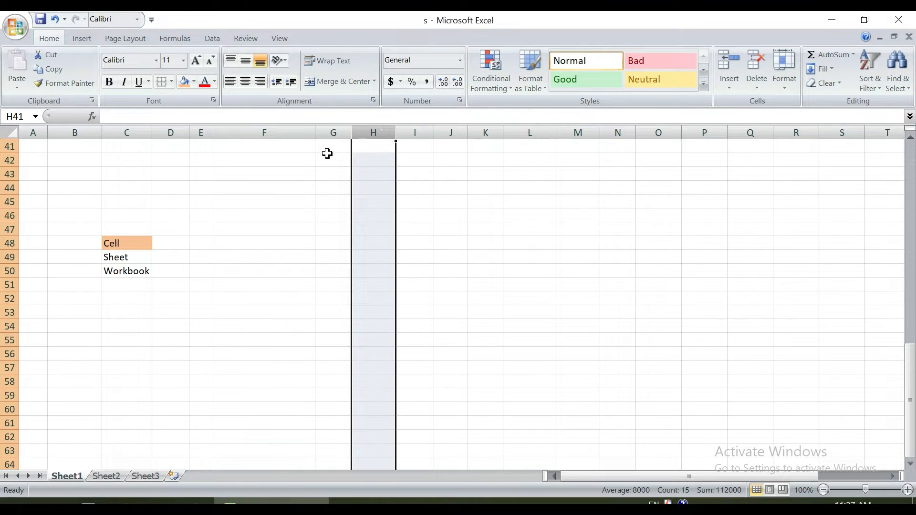
{"action": "left_click", "coordinate": [10, 147]}
{"action": "left_click", "coordinate": [10, 162]}
{"action": "left_click", "coordinate": [10, 174]}
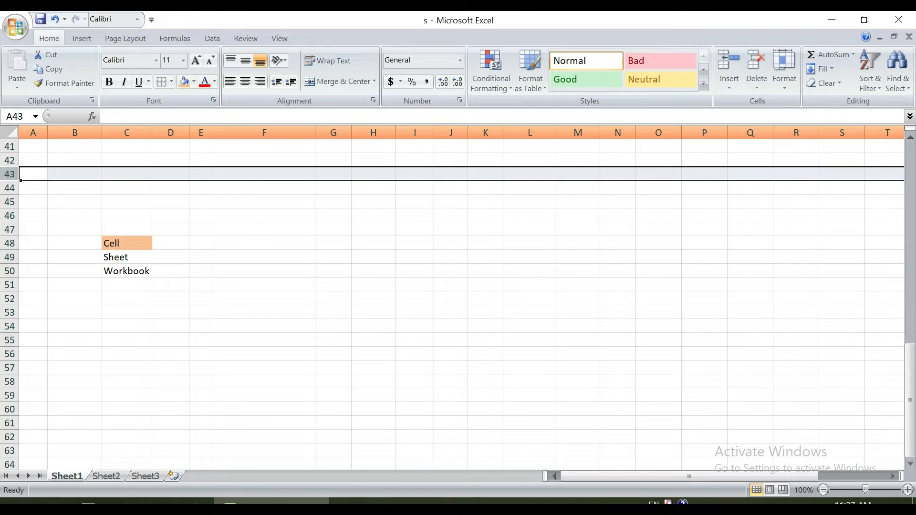
{"action": "left_click", "coordinate": [9, 188]}
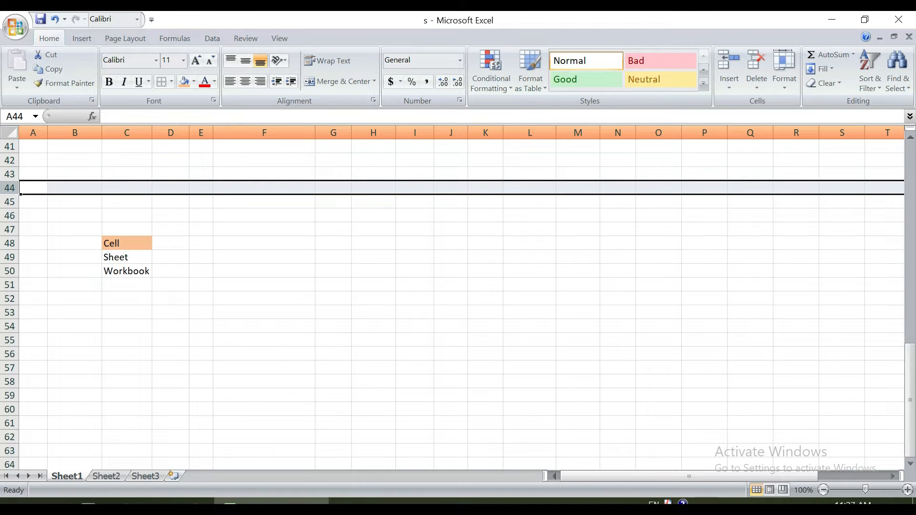
Step: Select column F, row 44 and the cell F44 at their intersection
{"action": "left_click", "coordinate": [234, 129]}
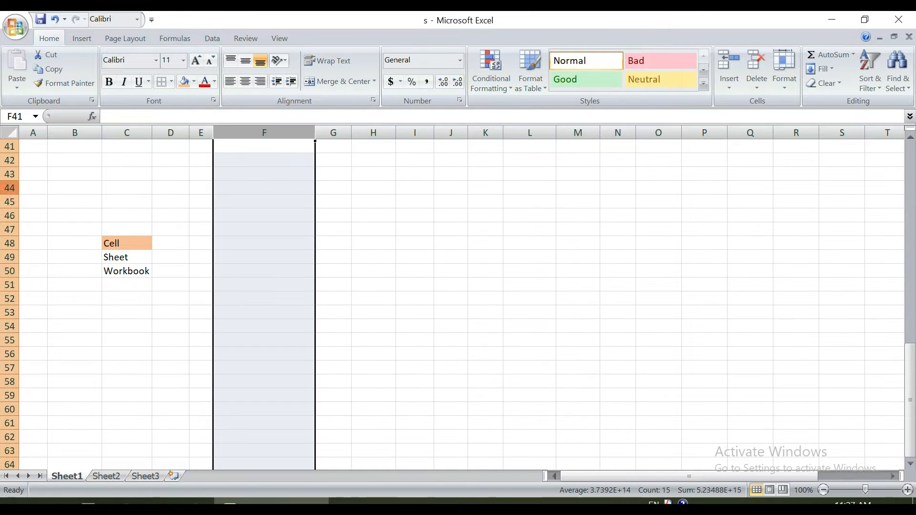
{"action": "left_click", "coordinate": [10, 188]}
{"action": "left_click", "coordinate": [251, 187]}
{"action": "left_click", "coordinate": [254, 212]}
{"action": "left_click", "coordinate": [254, 177]}
{"action": "left_click", "coordinate": [288, 229]}
{"action": "left_click", "coordinate": [655, 243]}
{"action": "left_click", "coordinate": [753, 255]}
{"action": "left_click", "coordinate": [578, 214]}
{"action": "left_click", "coordinate": [482, 198]}
{"action": "left_click", "coordinate": [400, 214]}
{"action": "left_click", "coordinate": [338, 215]}
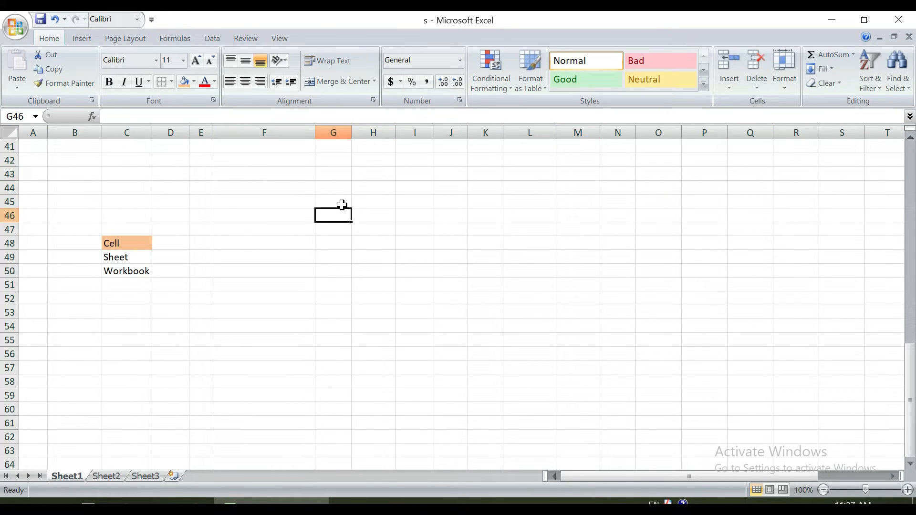
{"action": "left_click", "coordinate": [341, 202]}
Step: Select cell L54, its entire column L and row 54, and return to cell L54
{"action": "left_click", "coordinate": [521, 325]}
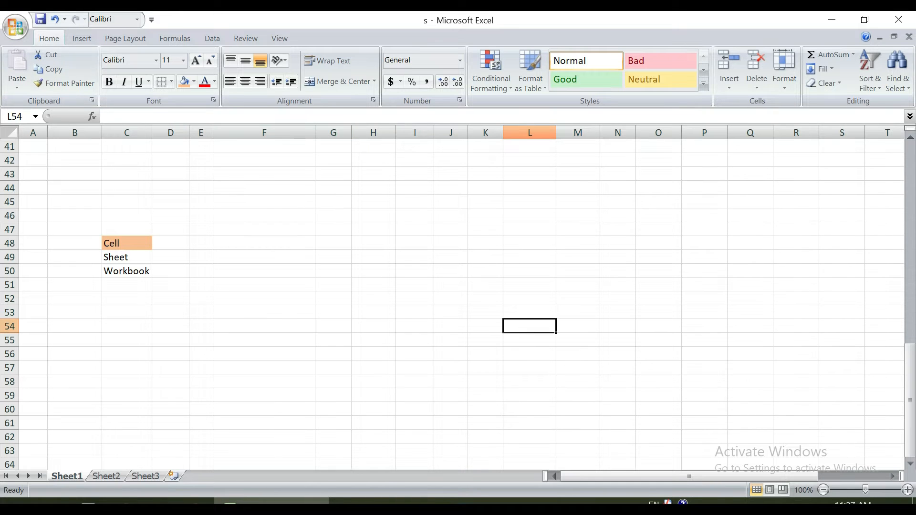
{"action": "left_click", "coordinate": [529, 132]}
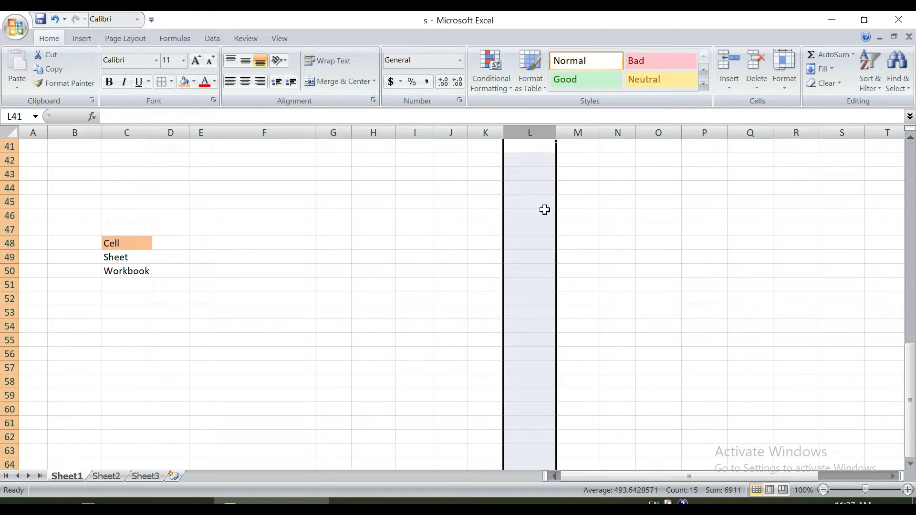
{"action": "left_click", "coordinate": [10, 326]}
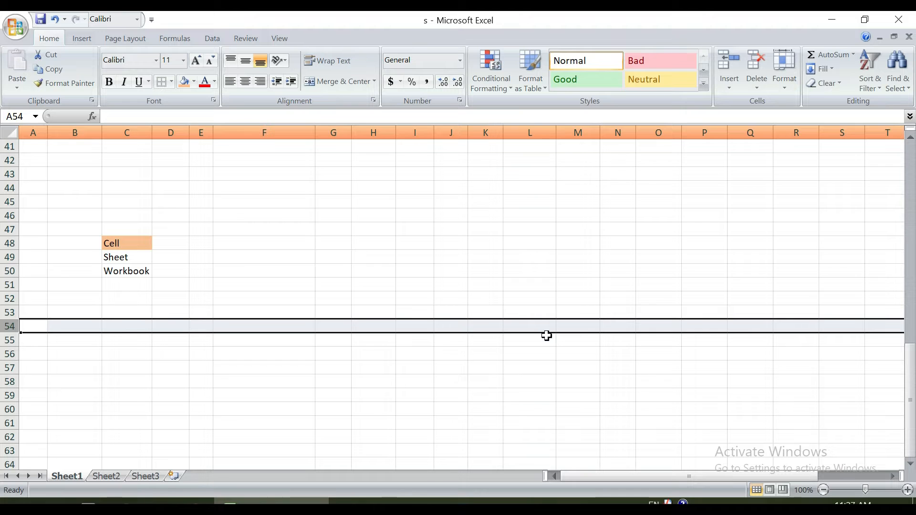
{"action": "left_click", "coordinate": [533, 325]}
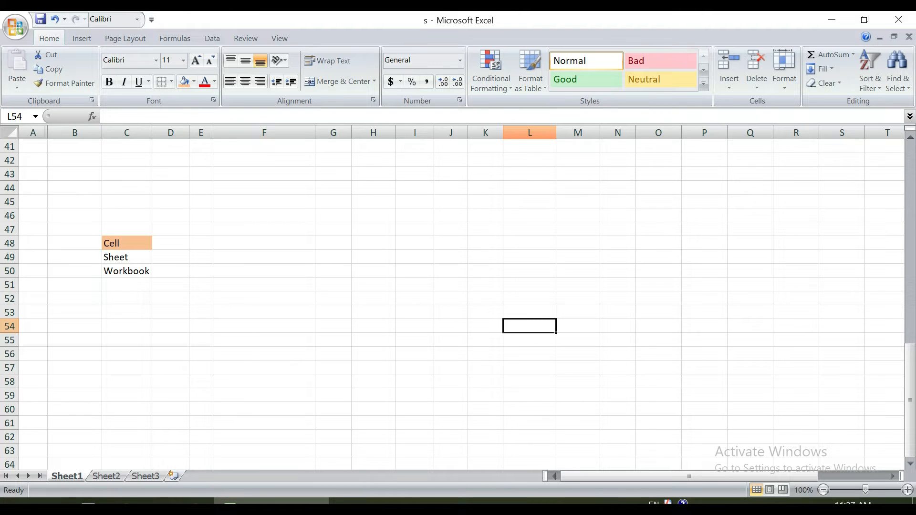
{"action": "left_click", "coordinate": [297, 253]}
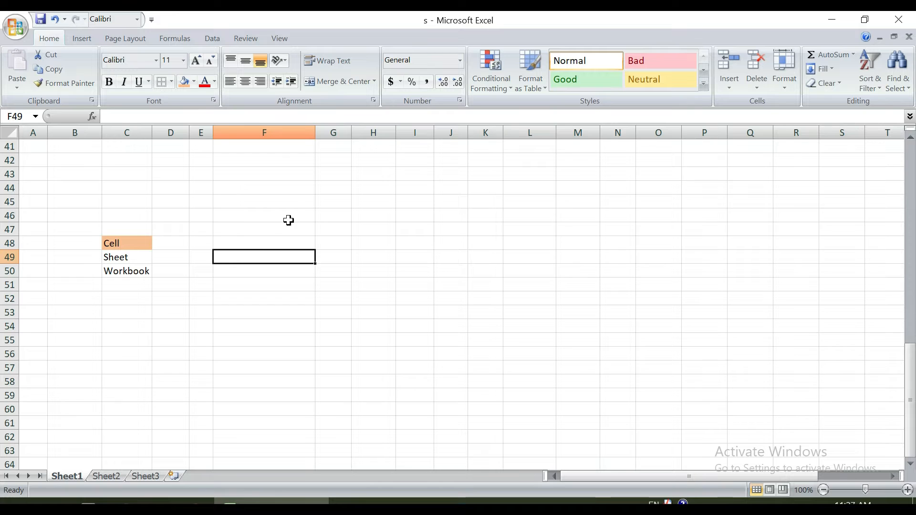
{"action": "left_click", "coordinate": [91, 149]}
{"action": "left_click", "coordinate": [240, 172]}
{"action": "left_click", "coordinate": [478, 171]}
{"action": "left_click", "coordinate": [737, 175]}
{"action": "left_click", "coordinate": [640, 197]}
{"action": "left_click", "coordinate": [620, 202]}
{"action": "left_click", "coordinate": [582, 197]}
Step: Give the "Sheet" term in C49 red text and a light blue fill
{"action": "left_click_drag", "start_coordinate": [119, 150], "coordinate": [761, 332]}
{"action": "left_click_drag", "start_coordinate": [72, 183], "coordinate": [801, 433]}
{"action": "left_click", "coordinate": [136, 279]}
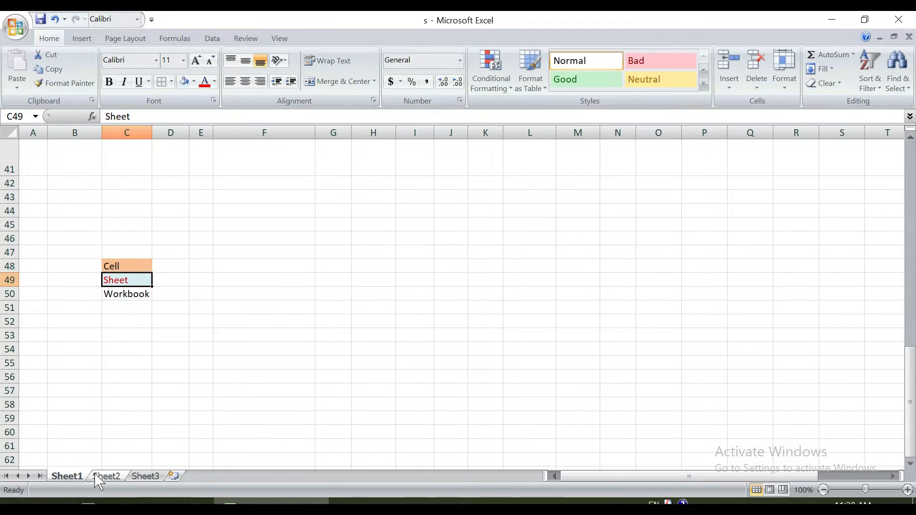
Step: View Sheet2 and Sheet3 in the workbook and return to Sheet1
{"action": "left_click", "coordinate": [108, 476]}
{"action": "left_click", "coordinate": [145, 476]}
{"action": "left_click", "coordinate": [67, 476]}
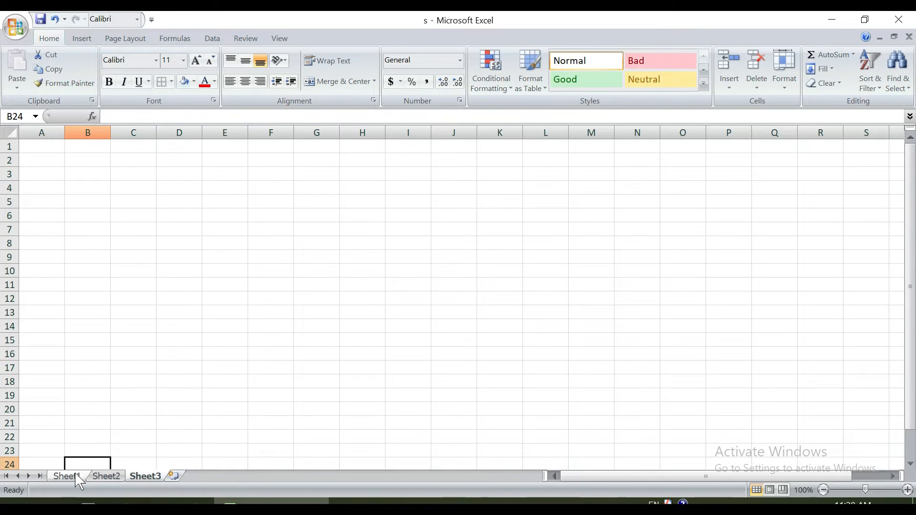
{"action": "left_click_drag", "start_coordinate": [222, 178], "coordinate": [748, 353]}
{"action": "left_click", "coordinate": [108, 476]}
{"action": "left_click", "coordinate": [143, 476]}
{"action": "left_click", "coordinate": [75, 478]}
Step: Fill the "Workbook" term in C50 with light orange
{"action": "left_click", "coordinate": [127, 294]}
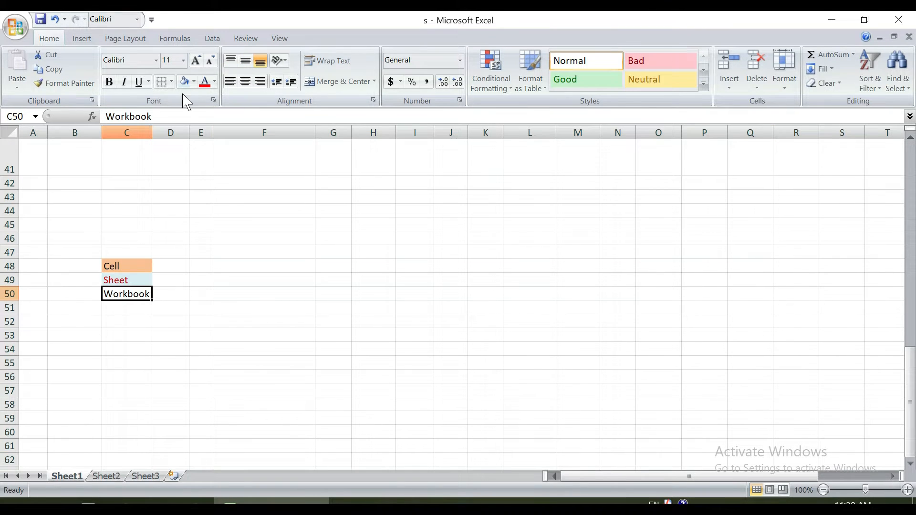
{"action": "left_click", "coordinate": [194, 81]}
{"action": "left_click", "coordinate": [191, 141]}
{"action": "left_click", "coordinate": [267, 222]}
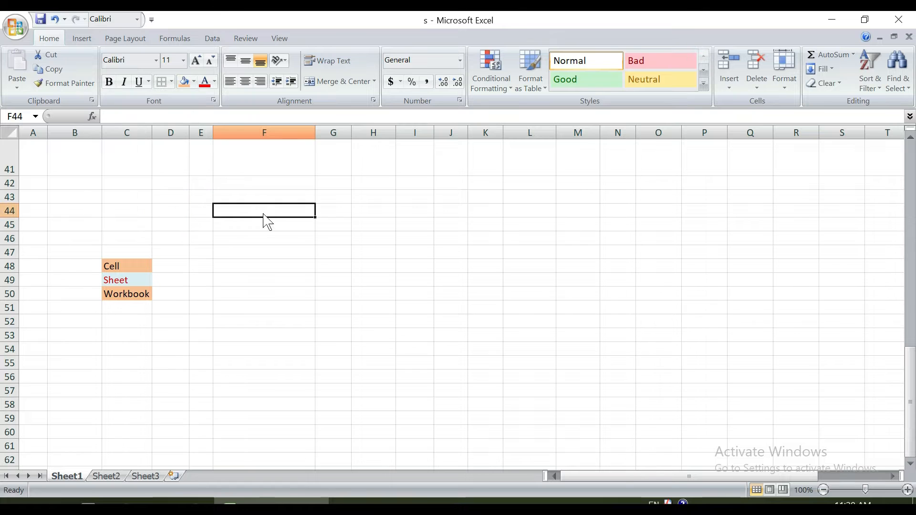
{"action": "left_click_drag", "start_coordinate": [42, 167], "coordinate": [607, 341]}
{"action": "left_click", "coordinate": [119, 280]}
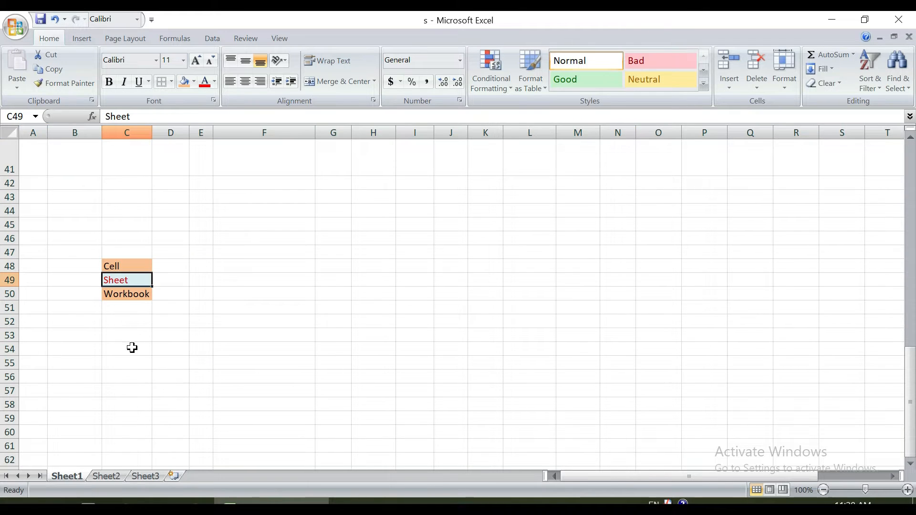
{"action": "left_click", "coordinate": [127, 292]}
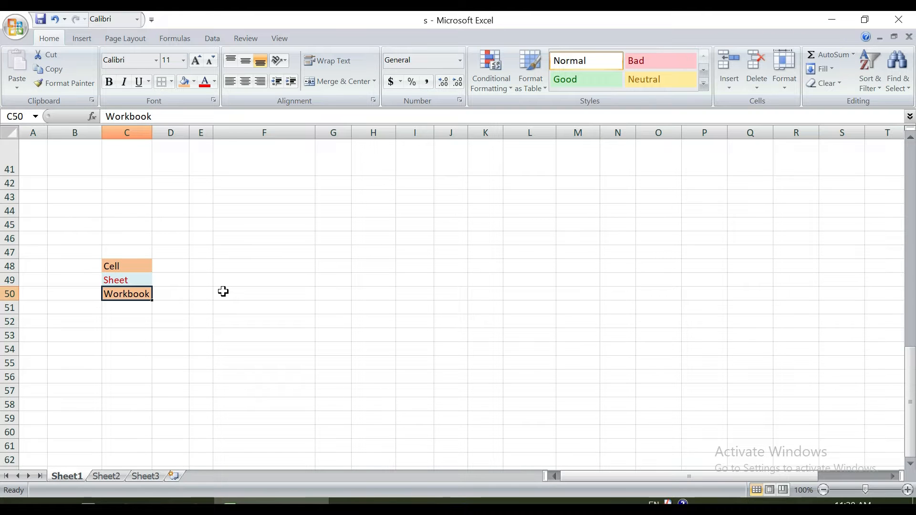
{"action": "left_click", "coordinate": [326, 267]}
Step: Reduce the height of student rows 5 to 16 in the fee table together
{"action": "scroll", "coordinate": [399, 309], "scroll_direction": "up", "scroll_amount": 7}
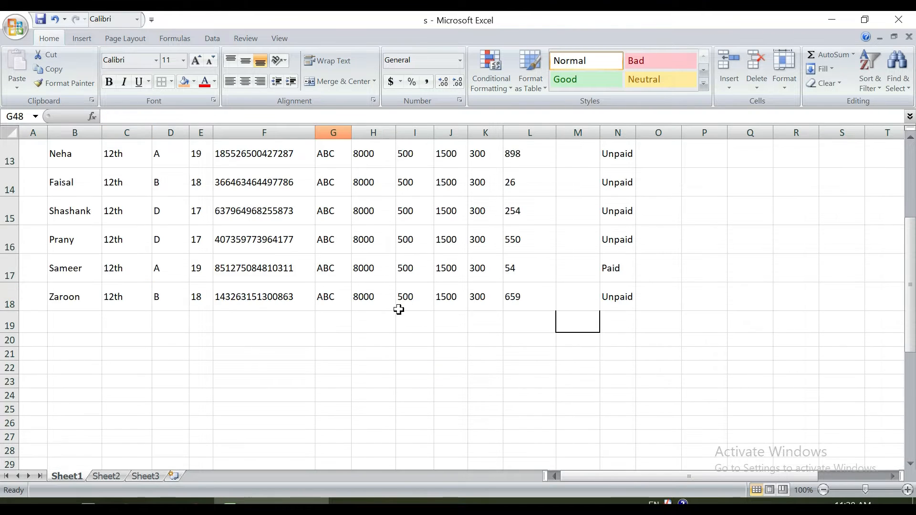
{"action": "scroll", "coordinate": [333, 361], "scroll_direction": "up", "scroll_amount": 1}
{"action": "scroll", "coordinate": [294, 230], "scroll_direction": "down", "scroll_amount": 2}
{"action": "scroll", "coordinate": [294, 230], "scroll_direction": "up", "scroll_amount": 6}
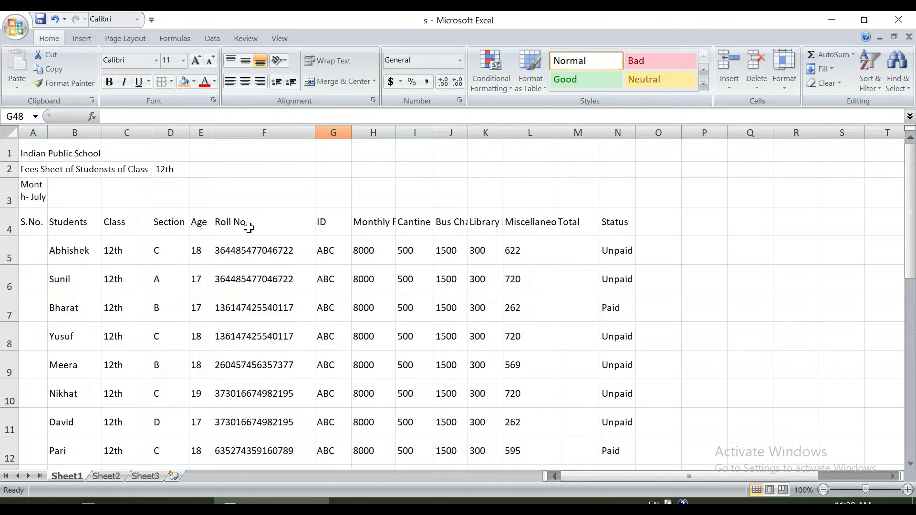
{"action": "scroll", "coordinate": [248, 228], "scroll_direction": "down", "scroll_amount": 1}
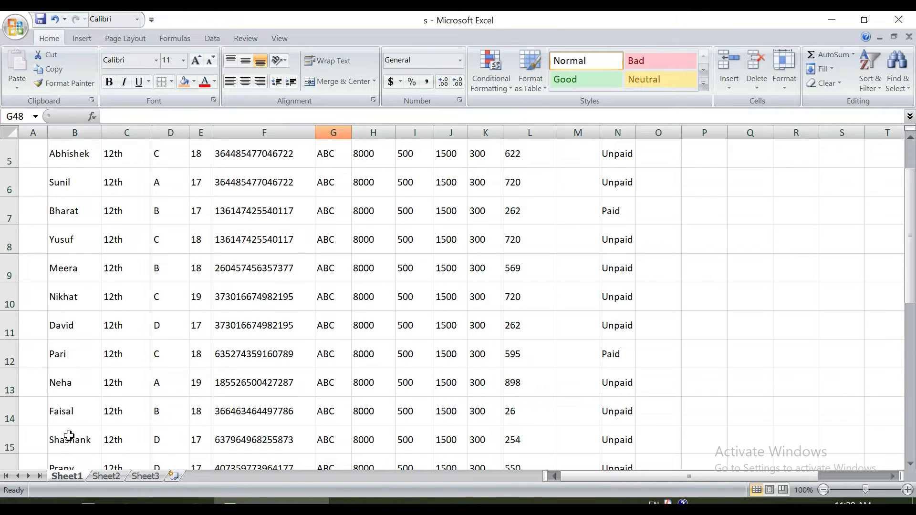
{"action": "left_click", "coordinate": [9, 462]}
{"action": "scroll", "coordinate": [24, 423], "scroll_direction": "up", "scroll_amount": 2}
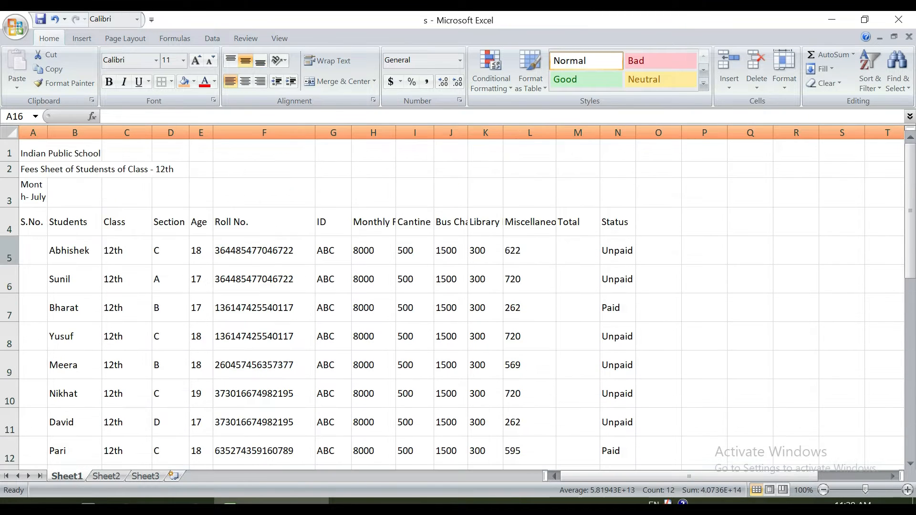
{"action": "left_click", "coordinate": [10, 253], "text": "shift"}
{"action": "left_click_drag", "start_coordinate": [9, 267], "coordinate": [9, 255]}
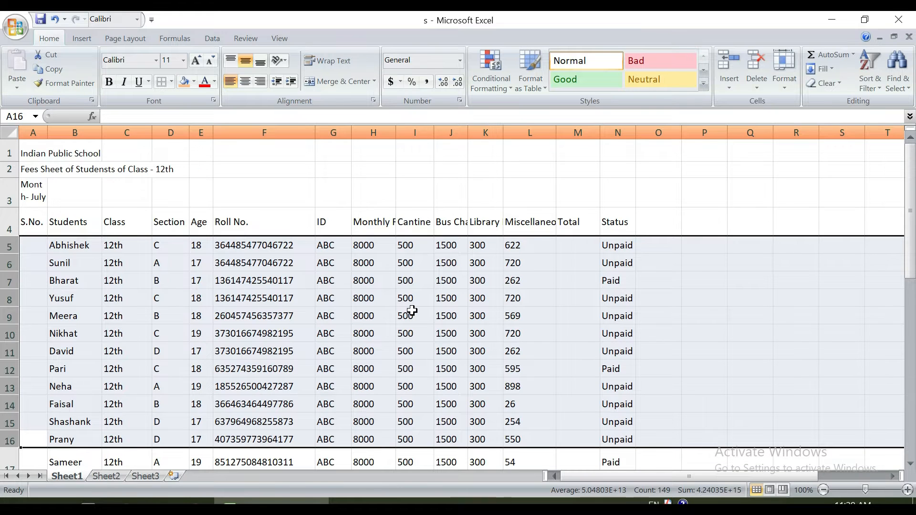
{"action": "scroll", "coordinate": [333, 305], "scroll_direction": "down", "scroll_amount": 1}
{"action": "scroll", "coordinate": [316, 324], "scroll_direction": "up", "scroll_amount": 1}
Step: Examine the first student's fee cells from H5 to M5 and the empty Total cells M5 and M19
{"action": "left_click", "coordinate": [579, 246]}
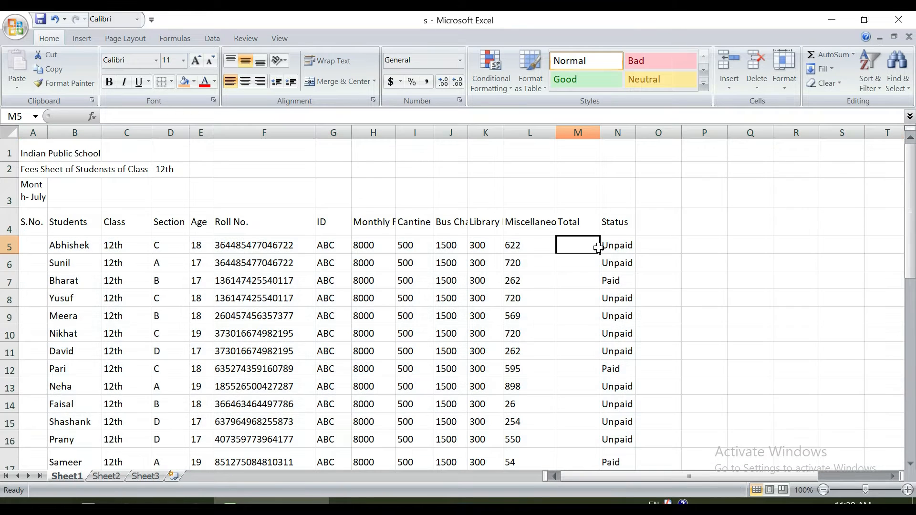
{"action": "left_click_drag", "start_coordinate": [370, 248], "coordinate": [576, 240]}
{"action": "left_click", "coordinate": [575, 241]}
{"action": "scroll", "coordinate": [577, 246], "scroll_direction": "down", "scroll_amount": 4}
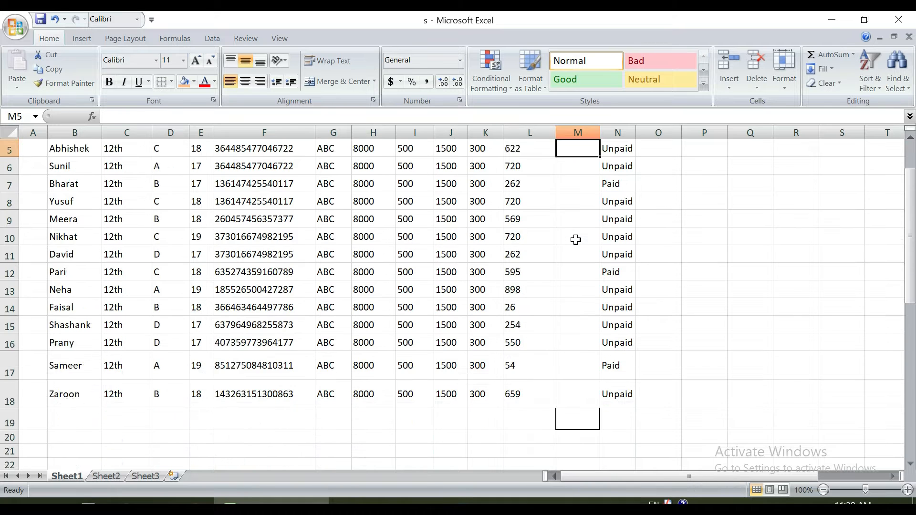
{"action": "left_click", "coordinate": [579, 276]}
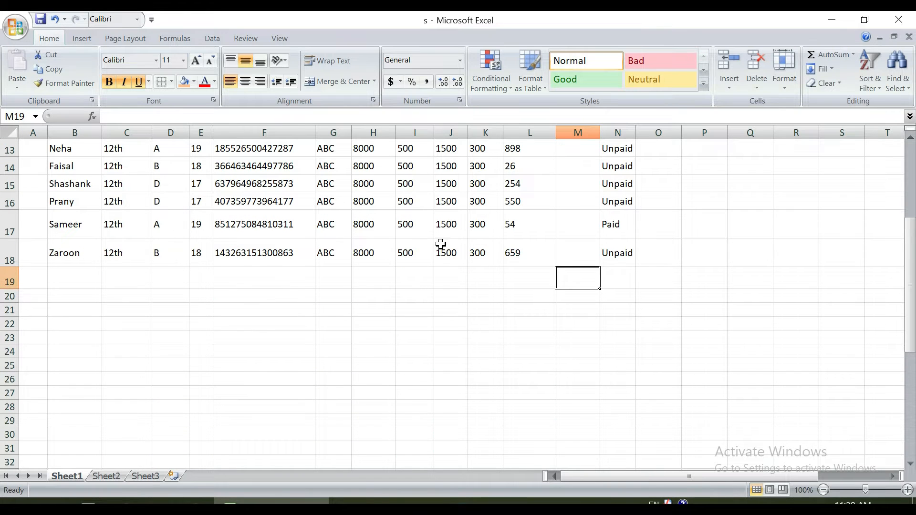
{"action": "scroll", "coordinate": [170, 262], "scroll_direction": "up", "scroll_amount": 4}
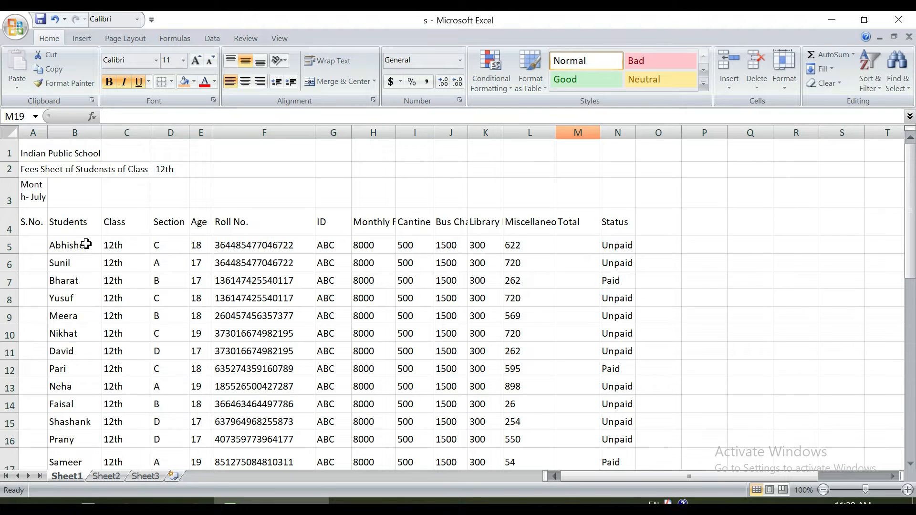
Step: Enter the serial numbers 1 in A5 and 2 in A6 for the first two students
{"action": "left_click", "coordinate": [33, 246]}
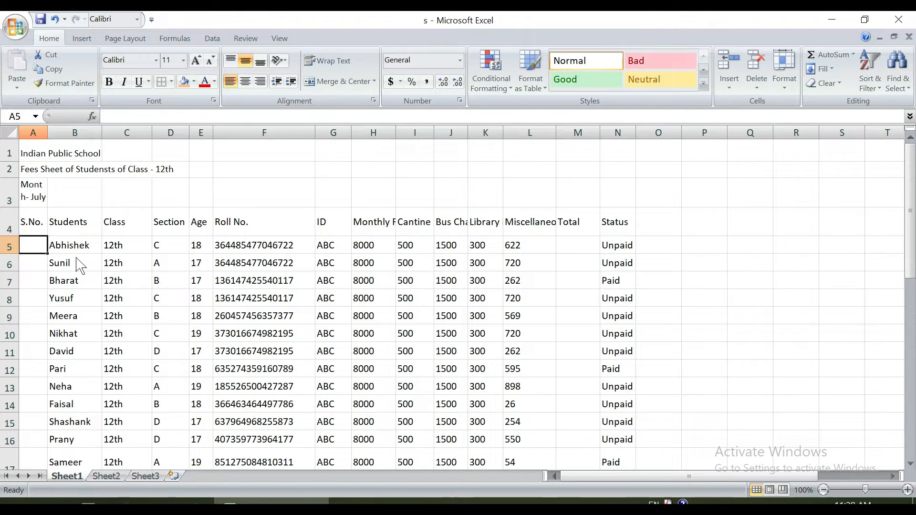
{"action": "scroll", "coordinate": [65, 255], "scroll_direction": "up", "scroll_amount": 7, "text": "ctrl"}
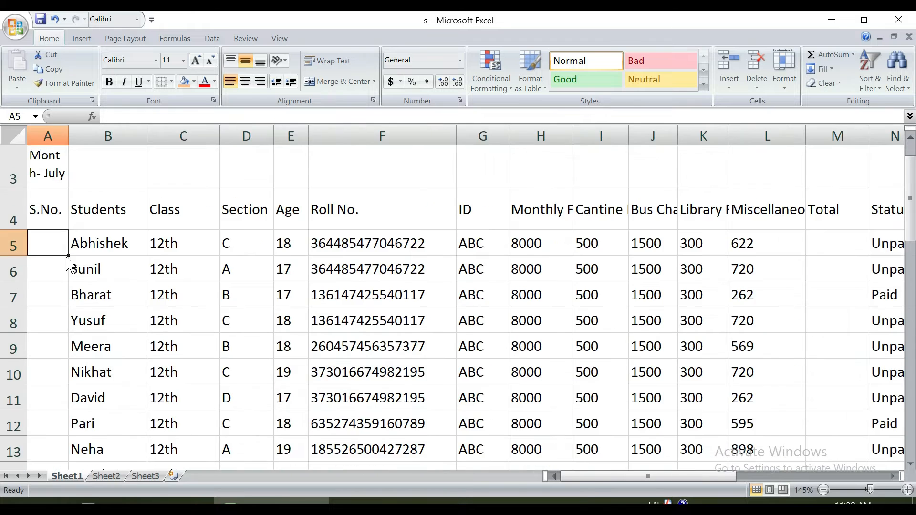
{"action": "scroll", "coordinate": [82, 196], "scroll_direction": "up", "scroll_amount": 1, "text": "ctrl"}
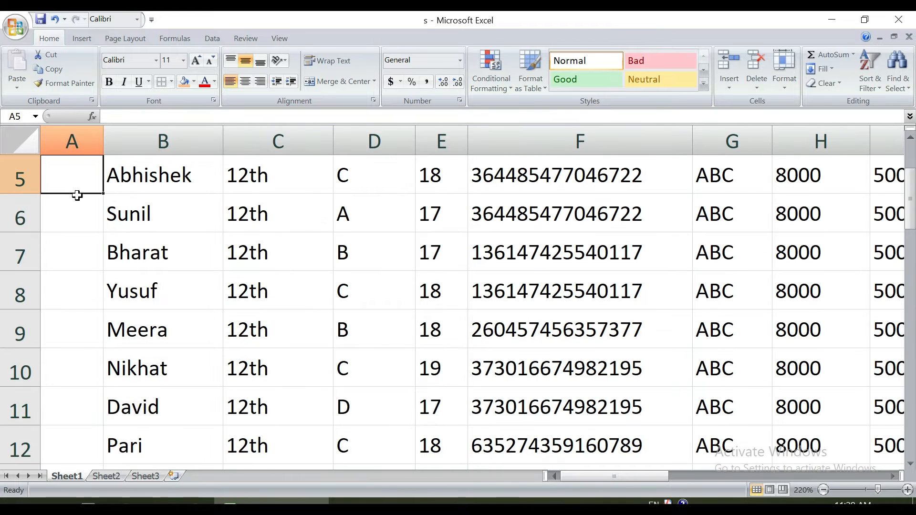
{"action": "scroll", "coordinate": [74, 193], "scroll_direction": "up", "scroll_amount": 2}
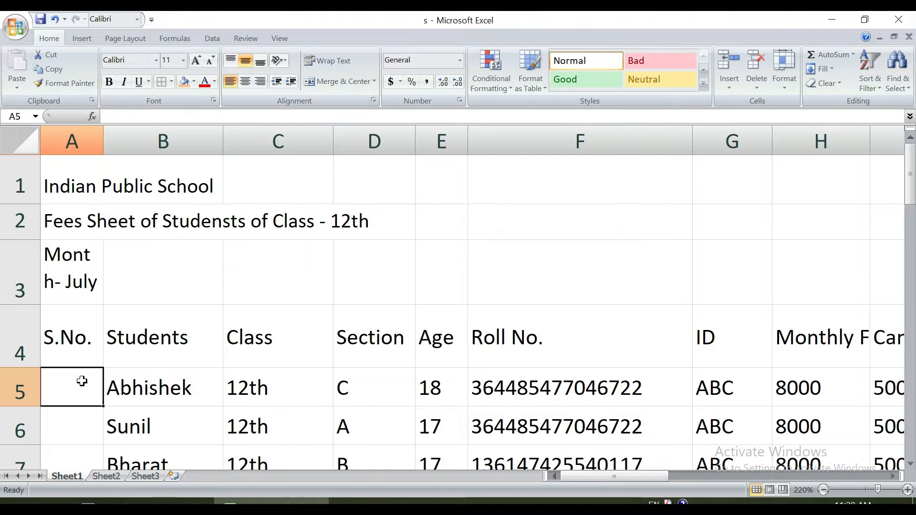
{"action": "type", "text": "1"}
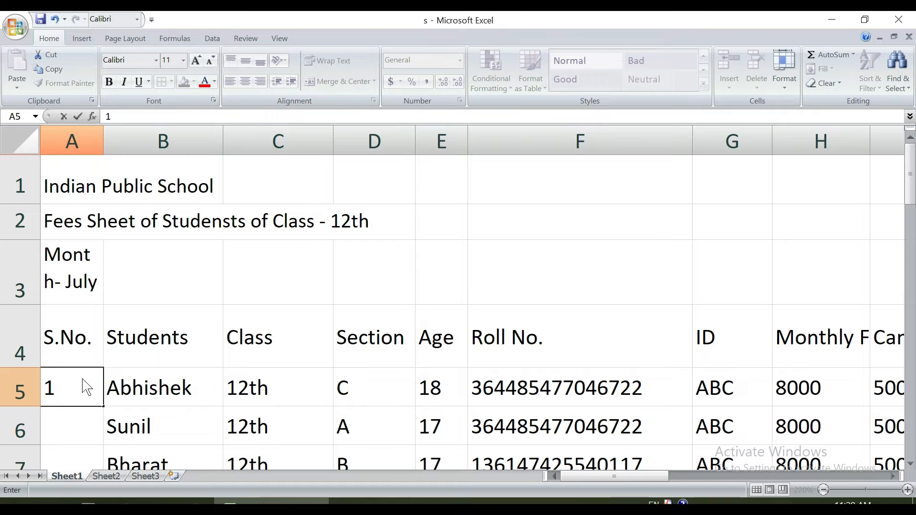
{"action": "key", "text": "Return"}
{"action": "type", "text": "2"}
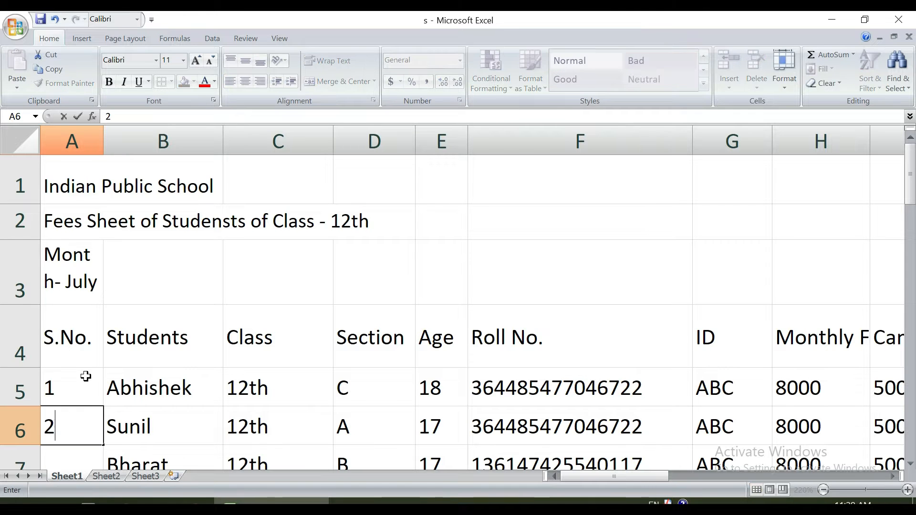
{"action": "key", "text": "Return"}
Step: Fill the serial number in A6 down to A18 by plain copying
{"action": "left_click", "coordinate": [93, 362]}
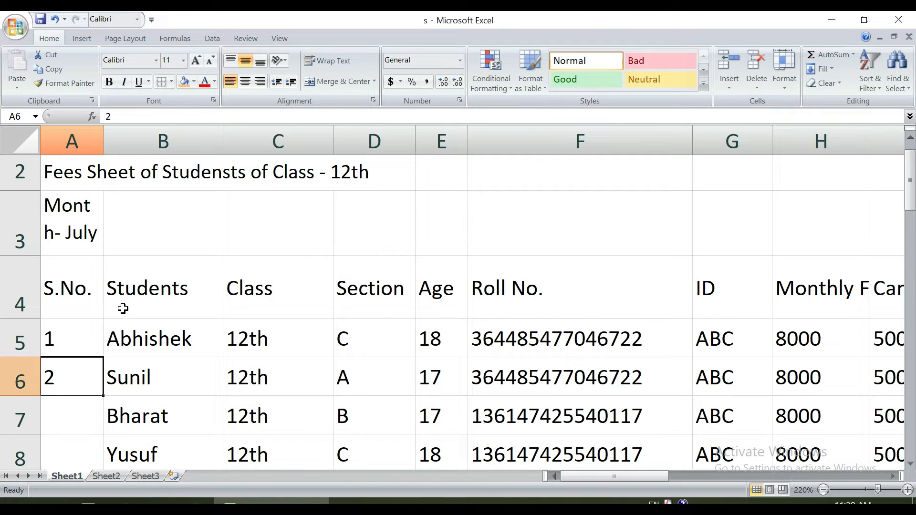
{"action": "scroll", "coordinate": [130, 292], "scroll_direction": "down", "scroll_amount": 4}
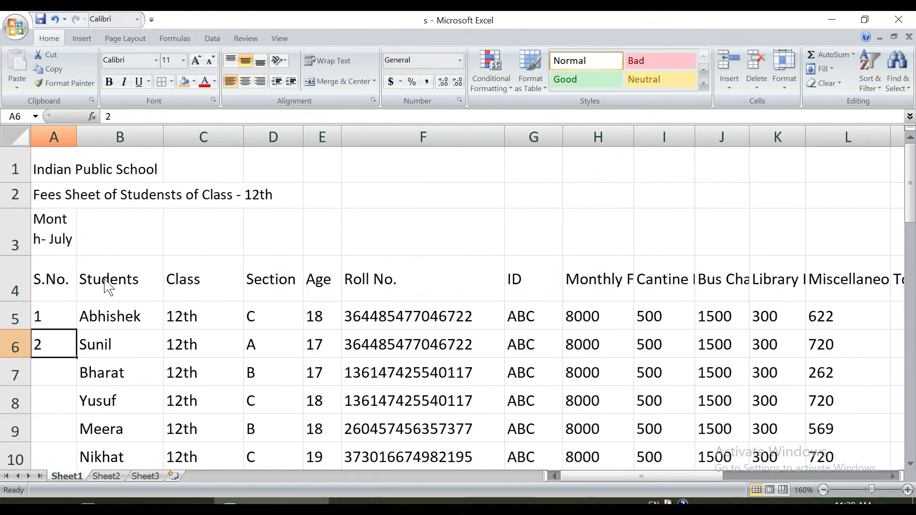
{"action": "scroll", "coordinate": [101, 267], "scroll_direction": "down", "scroll_amount": 1}
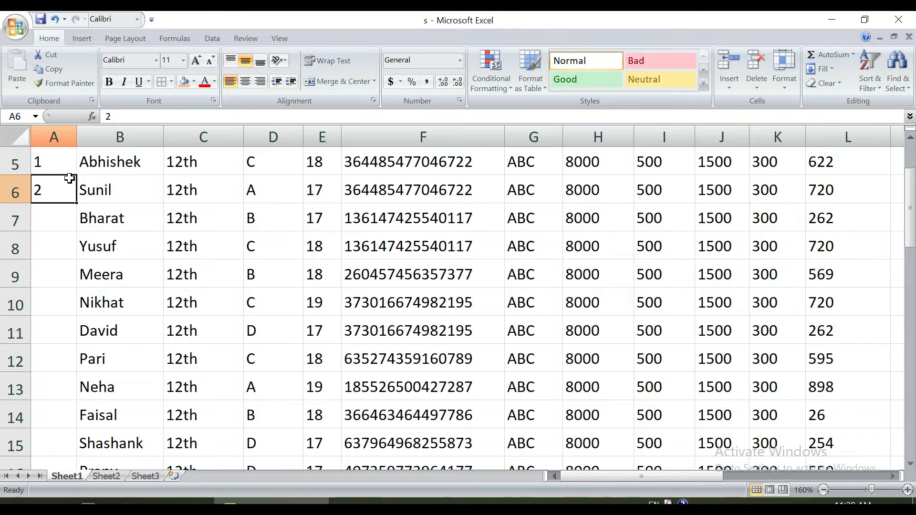
{"action": "scroll", "coordinate": [76, 207], "scroll_direction": "up", "scroll_amount": 16}
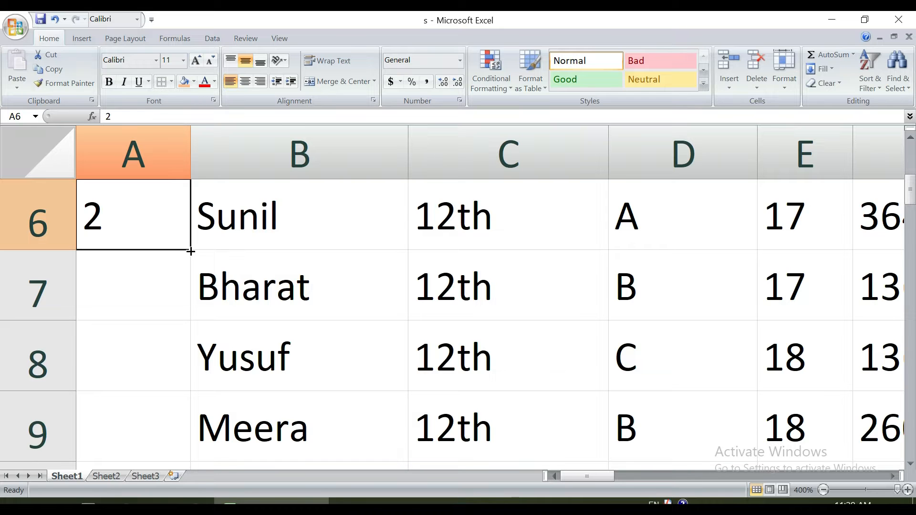
{"action": "left_click_drag", "start_coordinate": [191, 252], "coordinate": [185, 363]}
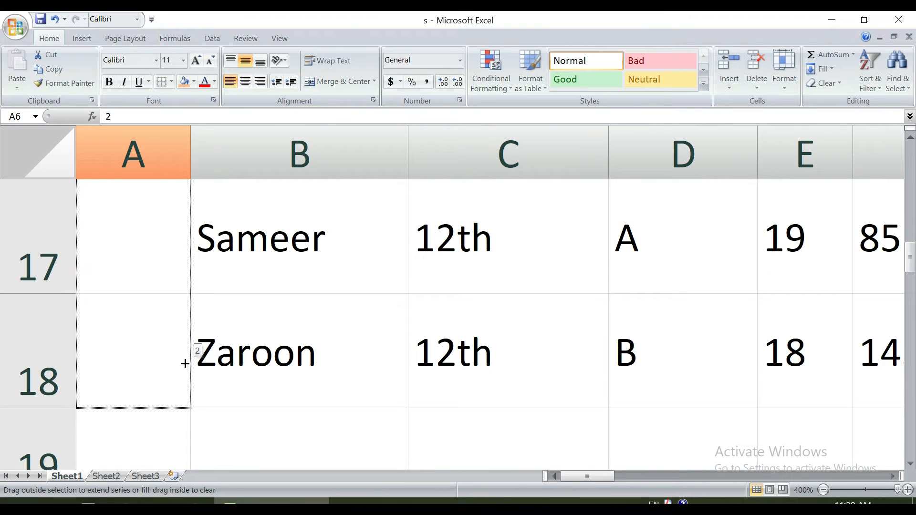
{"action": "left_click_drag", "start_coordinate": [191, 397], "coordinate": [190, 397]}
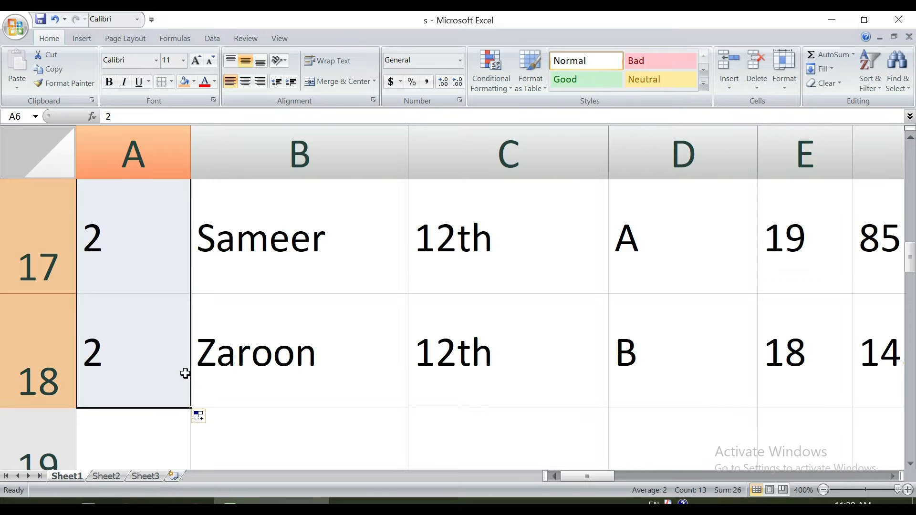
{"action": "scroll", "coordinate": [154, 325], "scroll_direction": "down", "scroll_amount": 8}
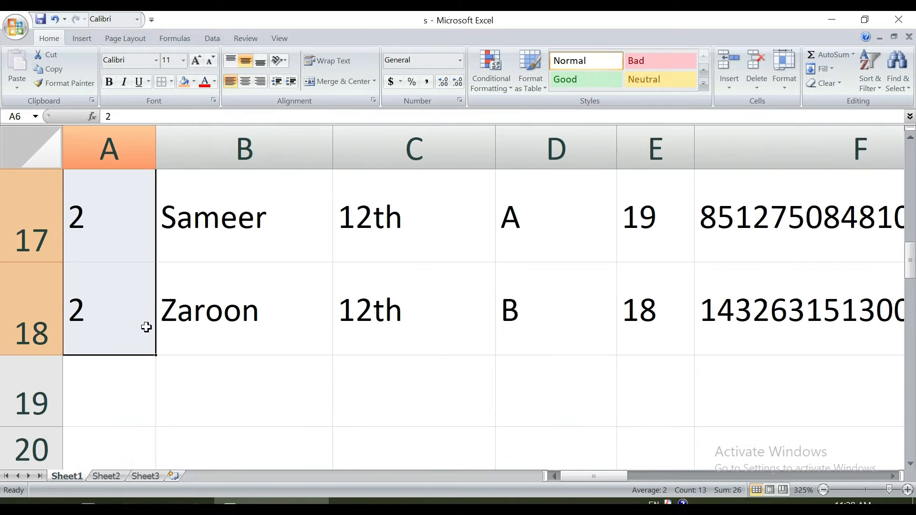
{"action": "scroll", "coordinate": [129, 311], "scroll_direction": "down", "scroll_amount": 9}
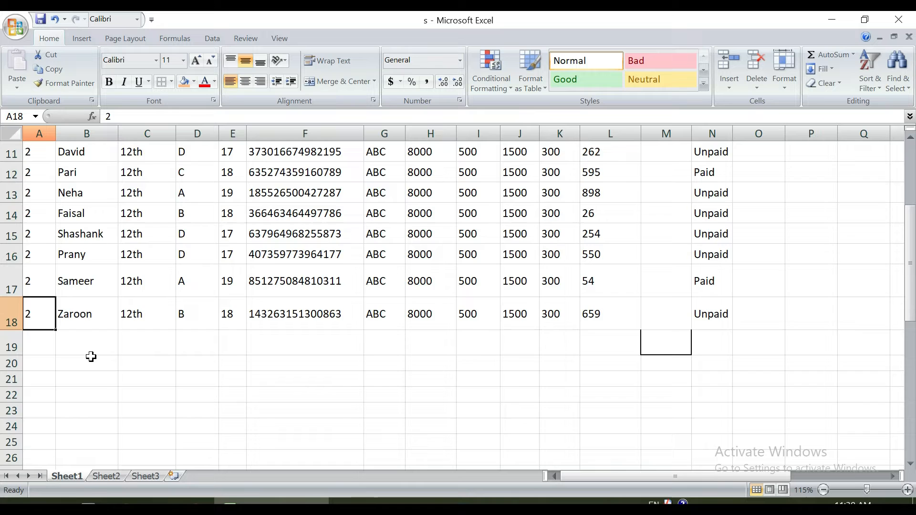
Step: Fill the serial number in A6 down to A18 with the Fill Series option
{"action": "scroll", "coordinate": [69, 279], "scroll_direction": "up", "scroll_amount": 2}
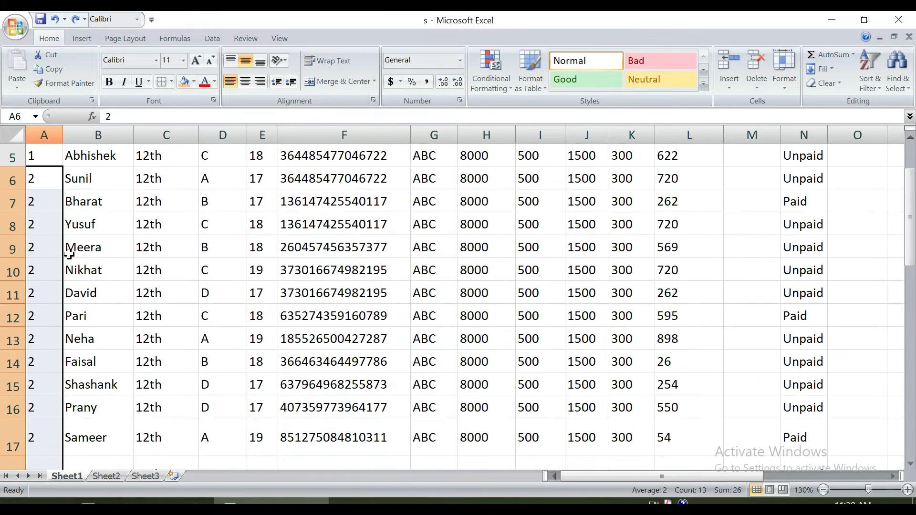
{"action": "scroll", "coordinate": [67, 247], "scroll_direction": "up", "scroll_amount": 1}
{"action": "left_click", "coordinate": [58, 184]}
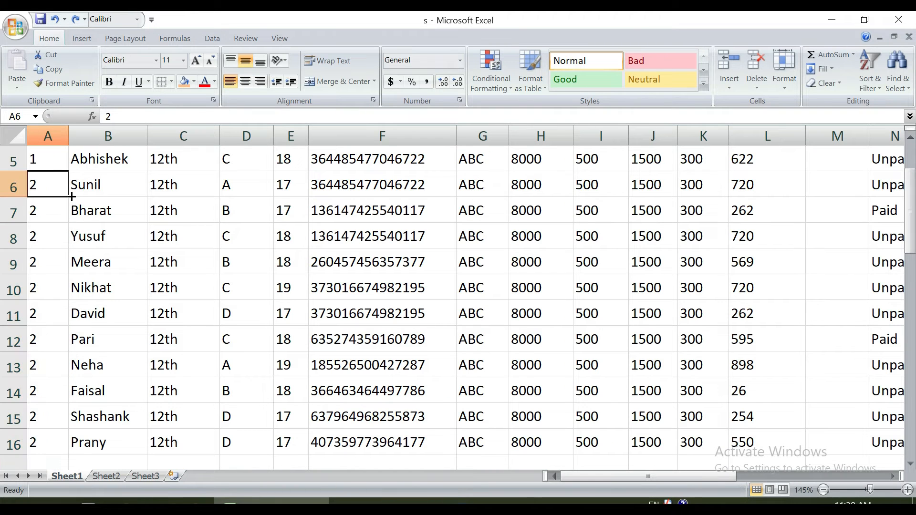
{"action": "left_click_drag", "start_coordinate": [69, 198], "coordinate": [75, 419]}
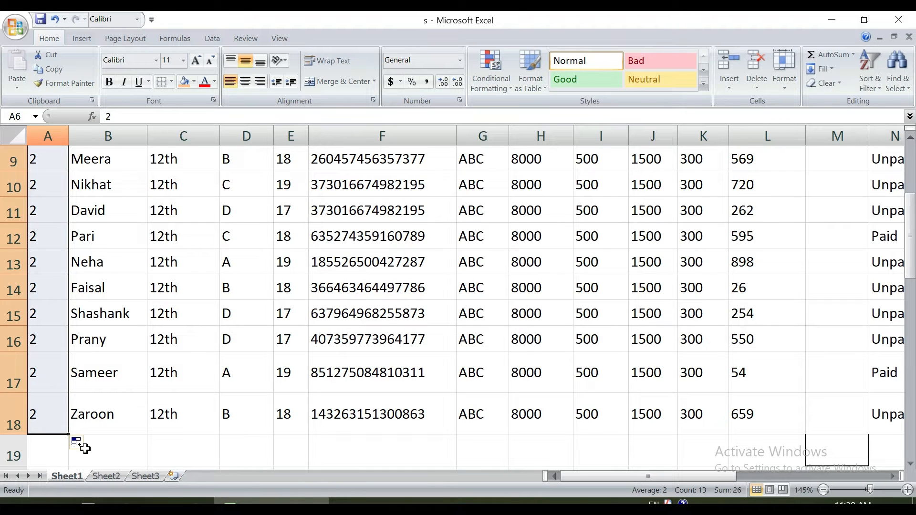
{"action": "left_click", "coordinate": [79, 443]}
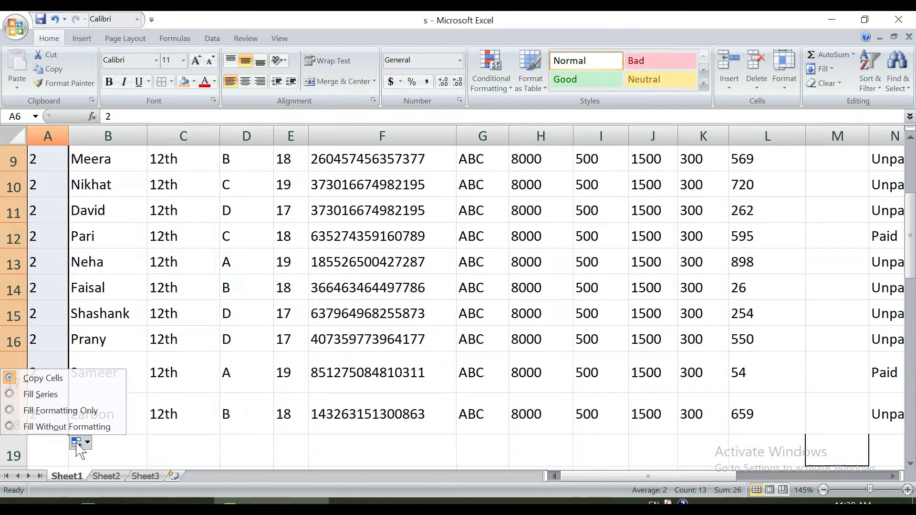
{"action": "left_click", "coordinate": [37, 393]}
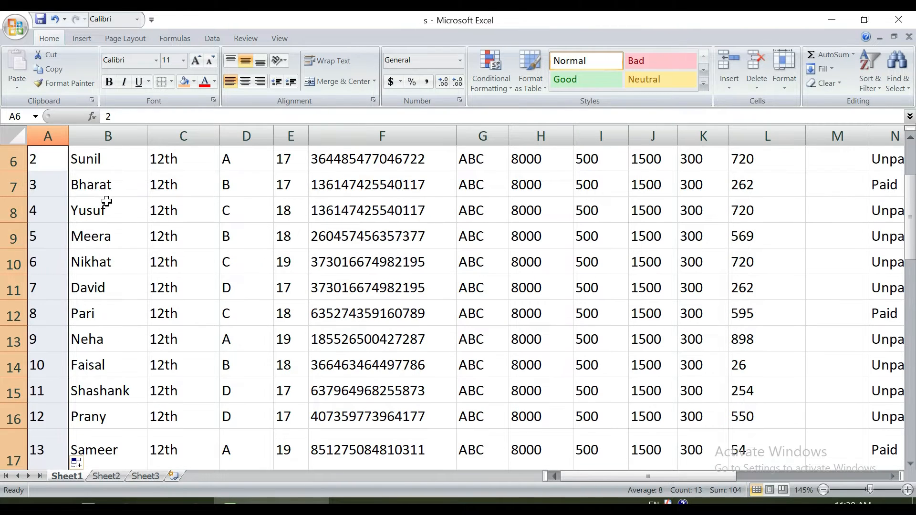
Step: Examine the serial numbers in column A from the first student in A5 to the last in A18
{"action": "scroll", "coordinate": [95, 204], "scroll_direction": "up", "scroll_amount": 2}
{"action": "scroll", "coordinate": [47, 268], "scroll_direction": "down", "scroll_amount": 6}
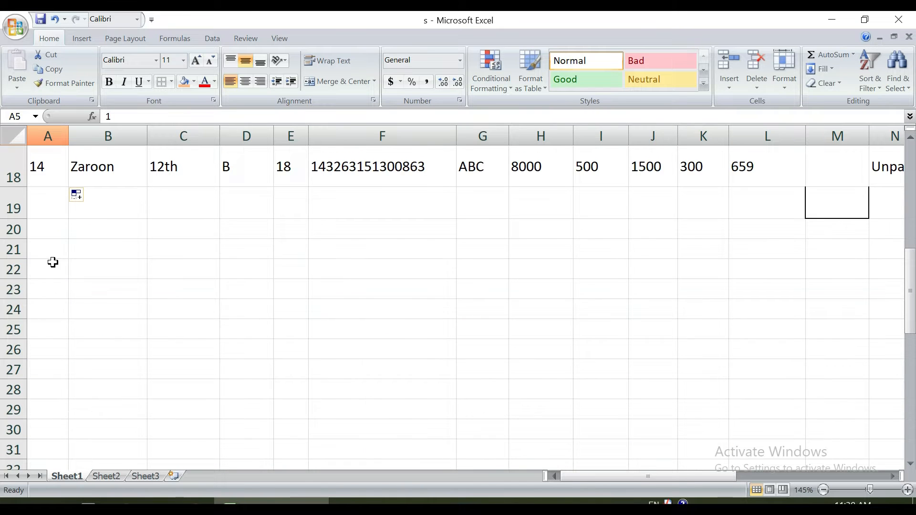
{"action": "scroll", "coordinate": [48, 267], "scroll_direction": "up", "scroll_amount": 2}
{"action": "left_click", "coordinate": [42, 291]}
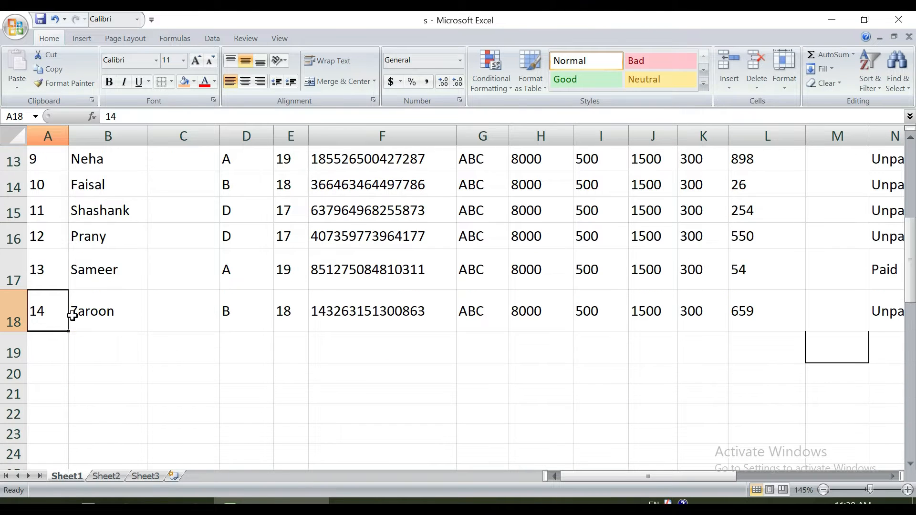
{"action": "scroll", "coordinate": [72, 315], "scroll_direction": "up", "scroll_amount": 4}
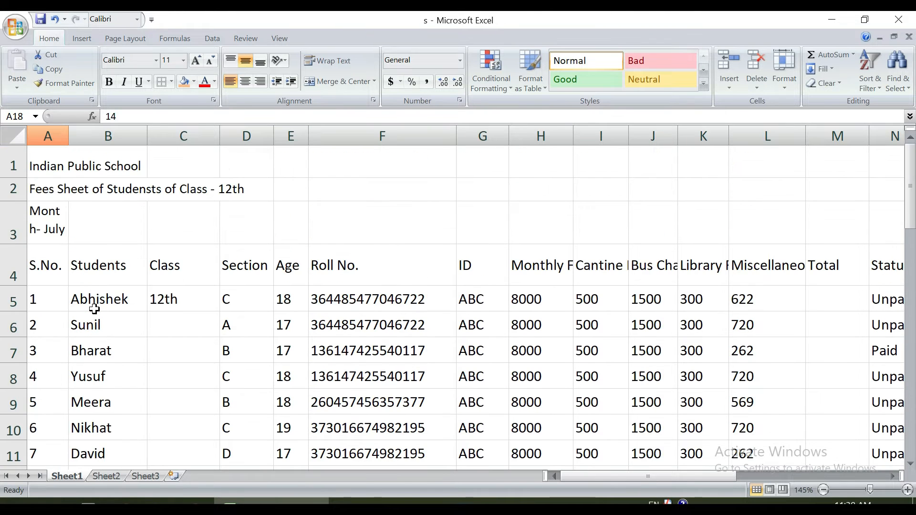
{"action": "left_click", "coordinate": [57, 293]}
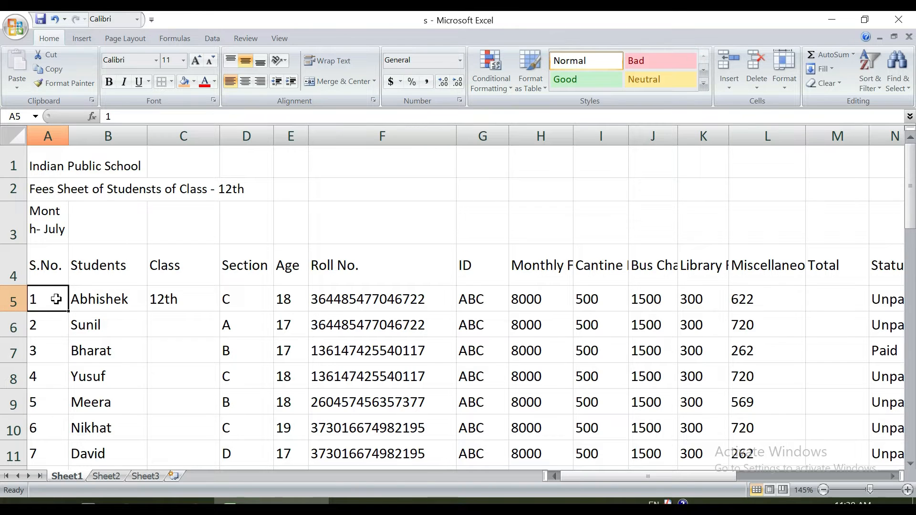
{"action": "left_click", "coordinate": [53, 328]}
{"action": "left_click", "coordinate": [47, 355]}
{"action": "left_click", "coordinate": [48, 302]}
{"action": "scroll", "coordinate": [45, 332], "scroll_direction": "down", "scroll_amount": 2}
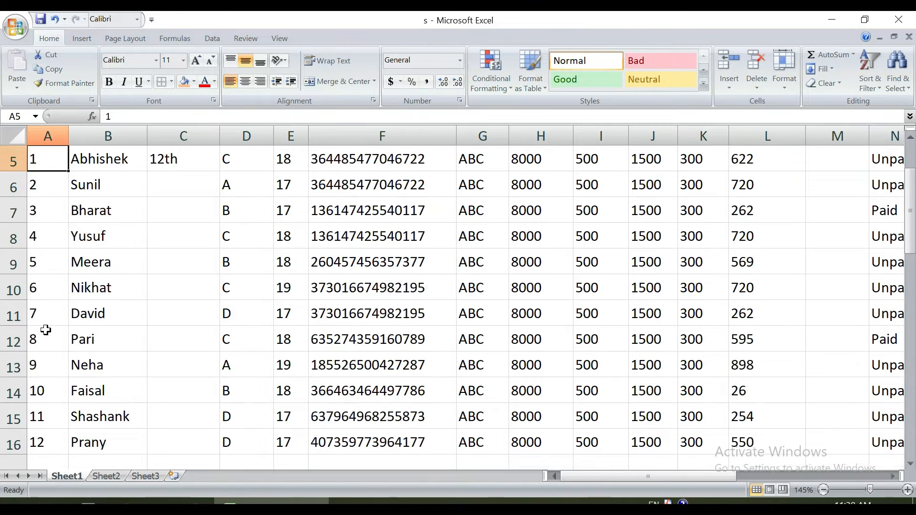
{"action": "scroll", "coordinate": [45, 332], "scroll_direction": "down", "scroll_amount": 2}
{"action": "left_click", "coordinate": [49, 418]}
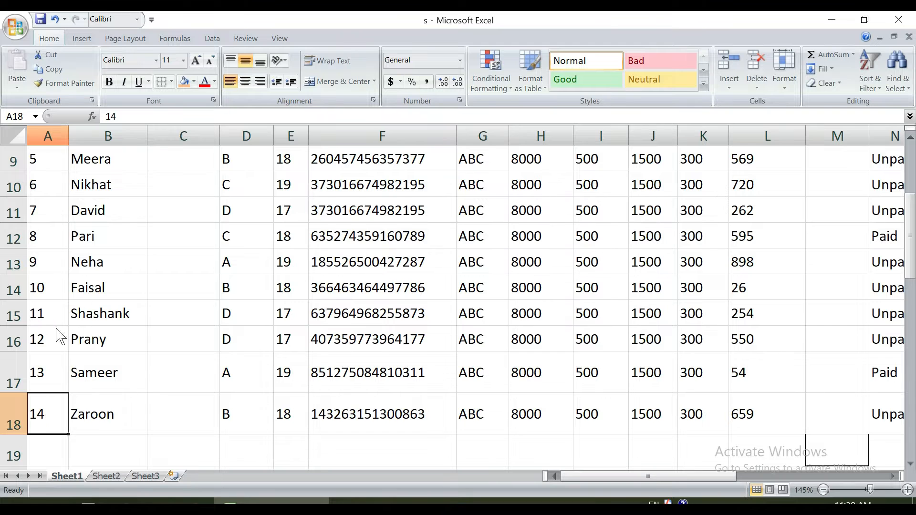
{"action": "scroll", "coordinate": [45, 267], "scroll_direction": "up", "scroll_amount": 2}
{"action": "scroll", "coordinate": [50, 270], "scroll_direction": "up", "scroll_amount": 2}
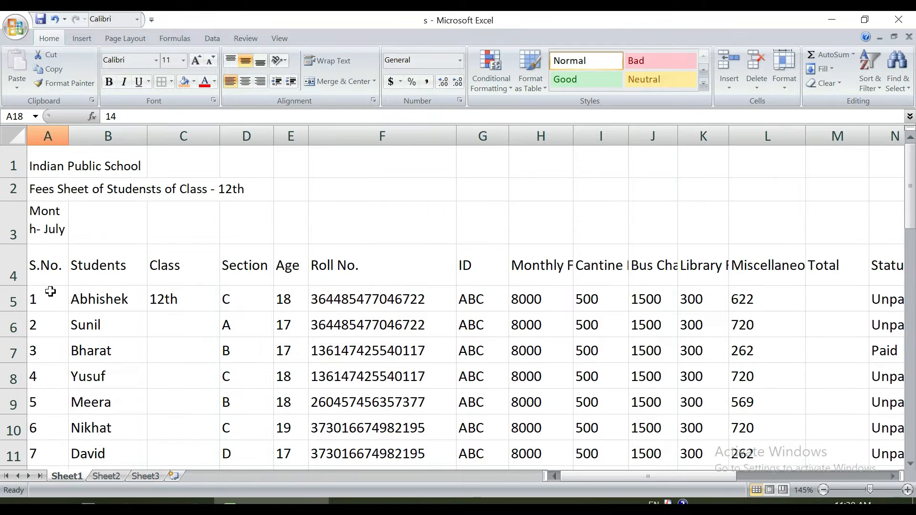
{"action": "left_click", "coordinate": [50, 289]}
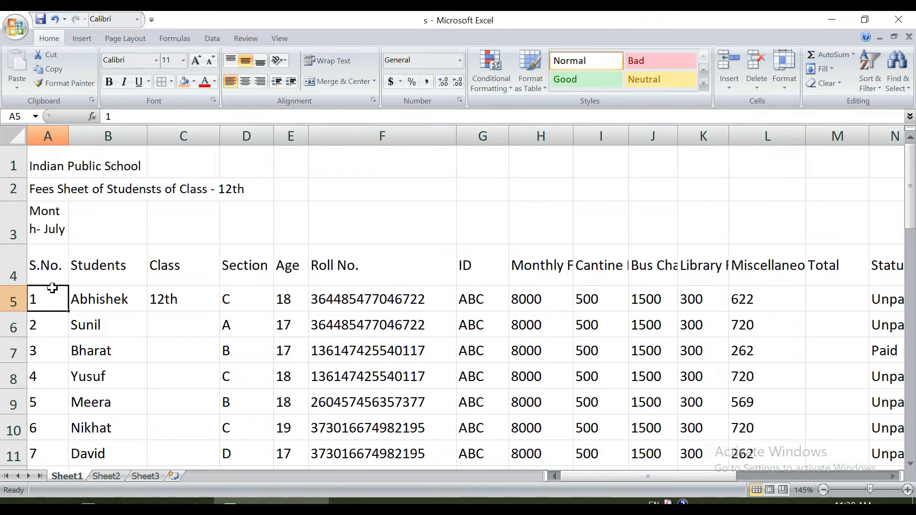
Step: Fill the class entry 12th from C5 down to C18 and check the filled cells
{"action": "left_click", "coordinate": [177, 293]}
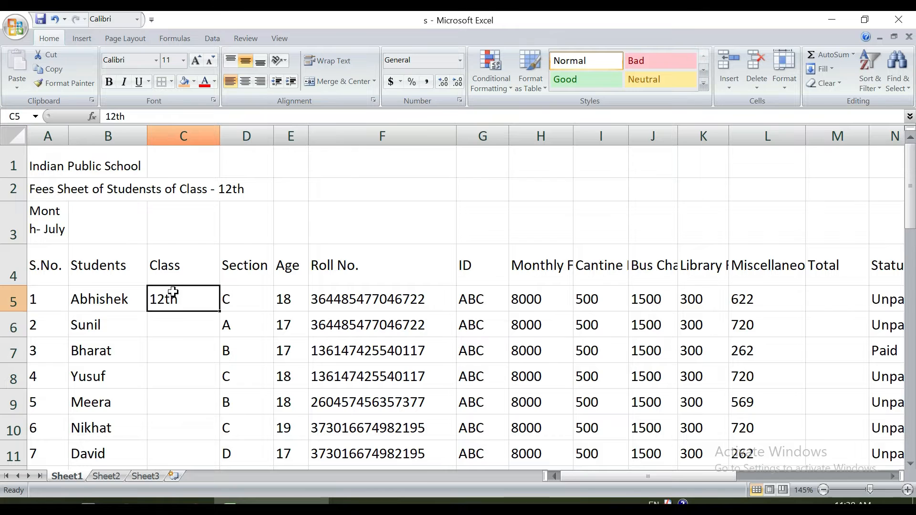
{"action": "left_click_drag", "start_coordinate": [220, 313], "coordinate": [205, 427]}
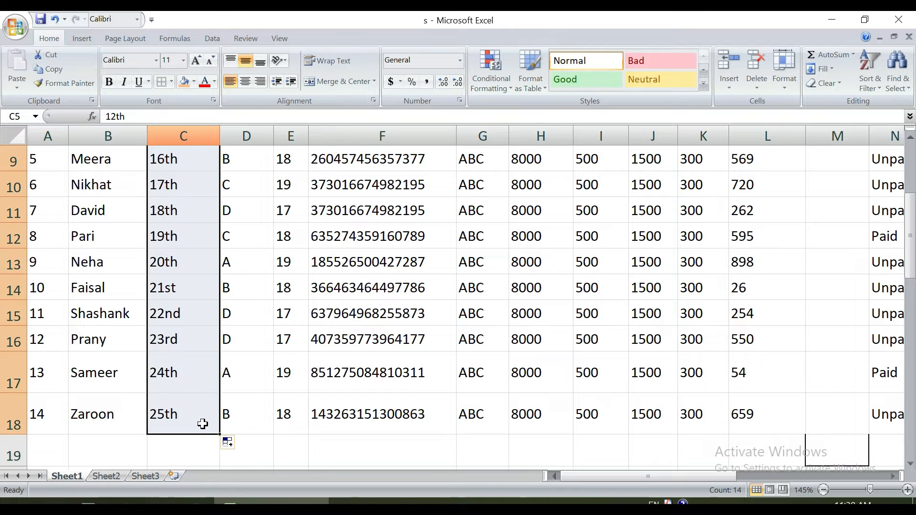
{"action": "scroll", "coordinate": [181, 229], "scroll_direction": "up", "scroll_amount": 3}
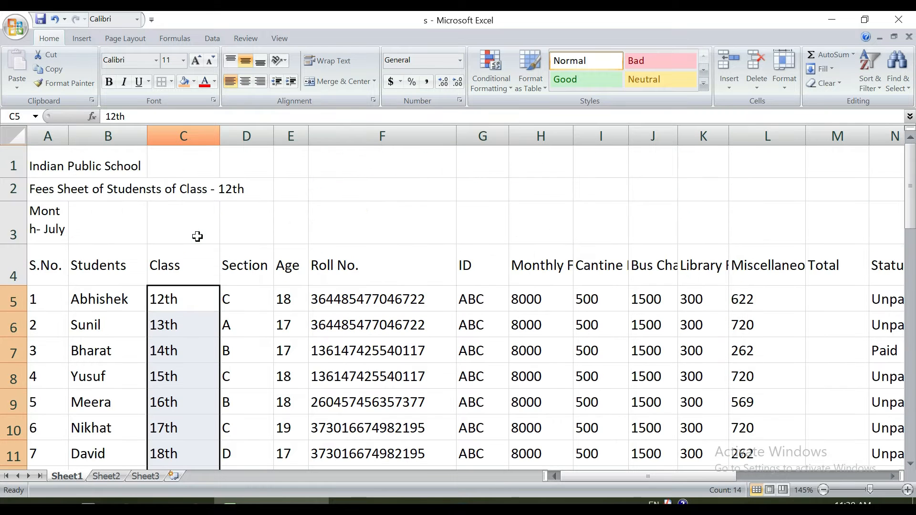
{"action": "left_click", "coordinate": [182, 299]}
{"action": "left_click", "coordinate": [184, 329]}
{"action": "left_click", "coordinate": [186, 360]}
{"action": "left_click", "coordinate": [180, 376]}
{"action": "scroll", "coordinate": [191, 311], "scroll_direction": "down", "scroll_amount": 4}
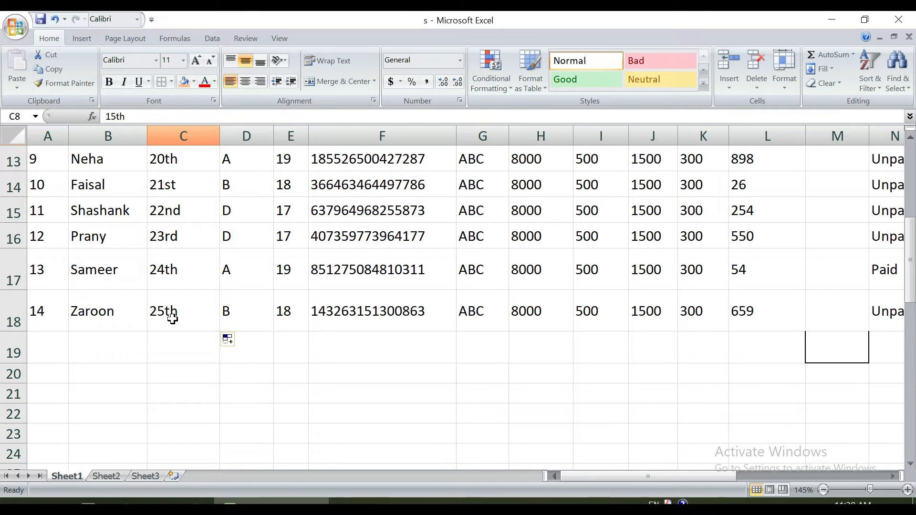
Step: Switch the class column fill in C5 to C18 from a series to Copy Cells
{"action": "left_click", "coordinate": [230, 340]}
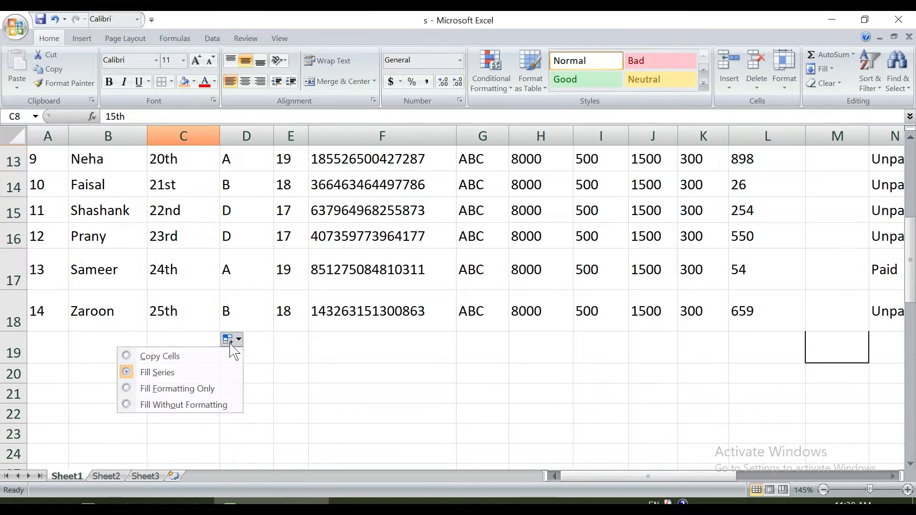
{"action": "left_click", "coordinate": [226, 356]}
{"action": "scroll", "coordinate": [186, 311], "scroll_direction": "up", "scroll_amount": 3}
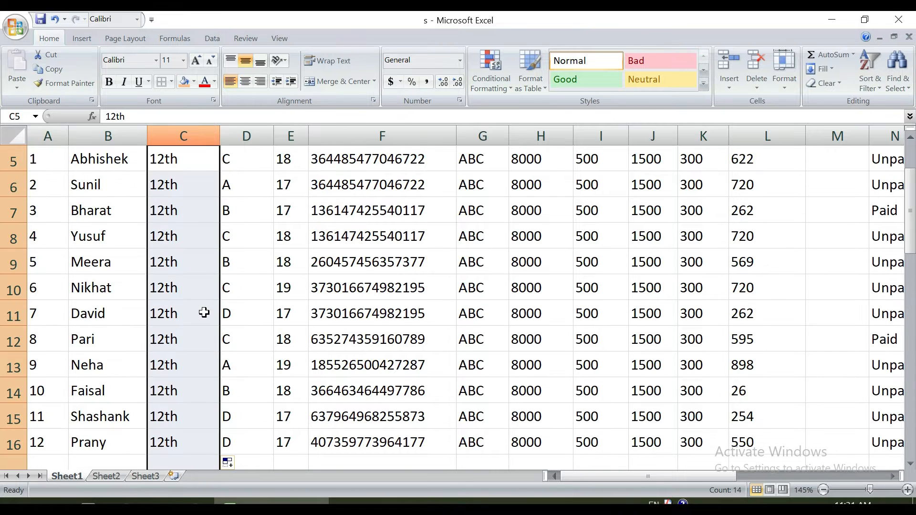
Step: Examine the class entries in column C from C5 to C18
{"action": "left_click", "coordinate": [184, 207]}
{"action": "scroll", "coordinate": [185, 291], "scroll_direction": "up", "scroll_amount": 2}
{"action": "left_click", "coordinate": [185, 292]}
{"action": "scroll", "coordinate": [184, 313], "scroll_direction": "down", "scroll_amount": 4}
{"action": "left_click", "coordinate": [184, 313]}
{"action": "scroll", "coordinate": [184, 313], "scroll_direction": "up", "scroll_amount": 4}
{"action": "left_click", "coordinate": [183, 301]}
{"action": "scroll", "coordinate": [181, 307], "scroll_direction": "down", "scroll_amount": 4}
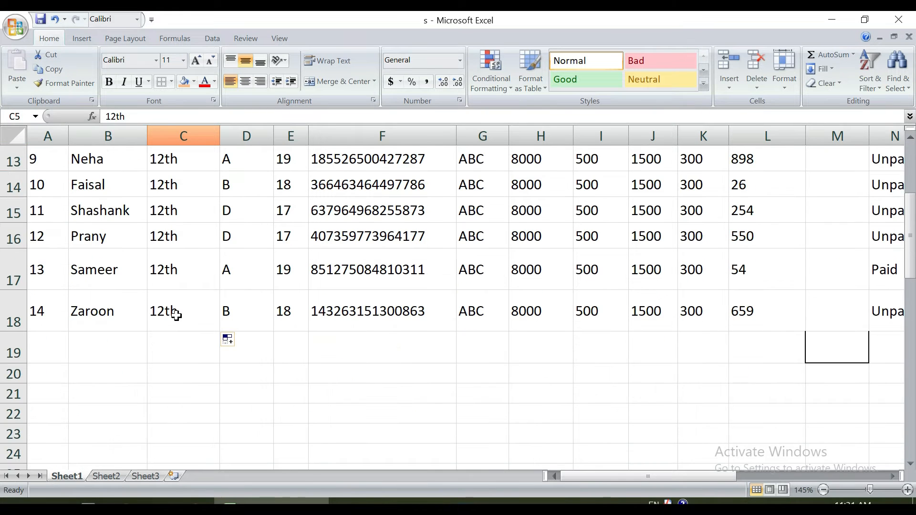
{"action": "left_click", "coordinate": [184, 312], "text": "shift"}
{"action": "scroll", "coordinate": [202, 285], "scroll_direction": "down", "scroll_amount": 1}
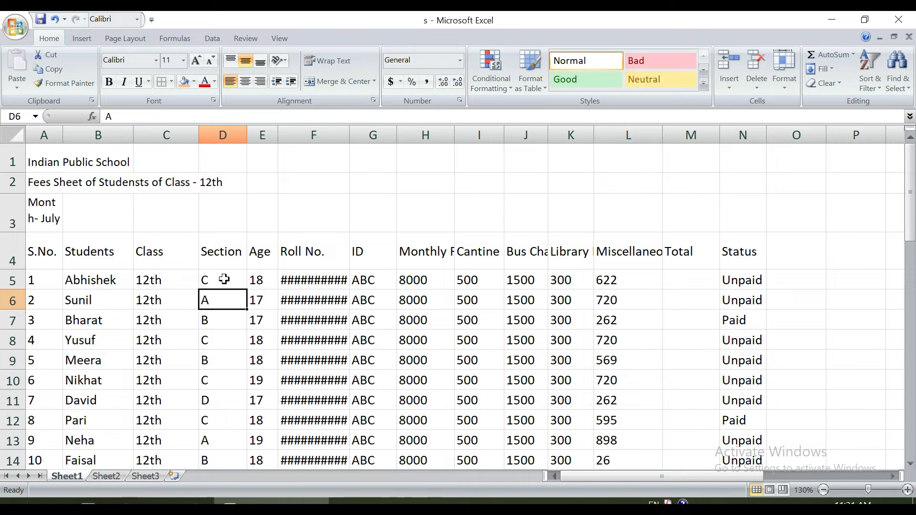
Step: Increase the heights of rows 5, 10 and 16 individually and inspect the student names in those rows
{"action": "left_click", "coordinate": [187, 299]}
{"action": "left_click", "coordinate": [196, 274]}
{"action": "left_click_drag", "start_coordinate": [13, 289], "coordinate": [13, 300]}
{"action": "scroll", "coordinate": [106, 250], "scroll_direction": "down", "scroll_amount": 2}
{"action": "left_click", "coordinate": [14, 211]}
{"action": "left_click_drag", "start_coordinate": [27, 220], "coordinate": [15, 334]}
{"action": "left_click", "coordinate": [45, 410]}
{"action": "left_click", "coordinate": [95, 412]}
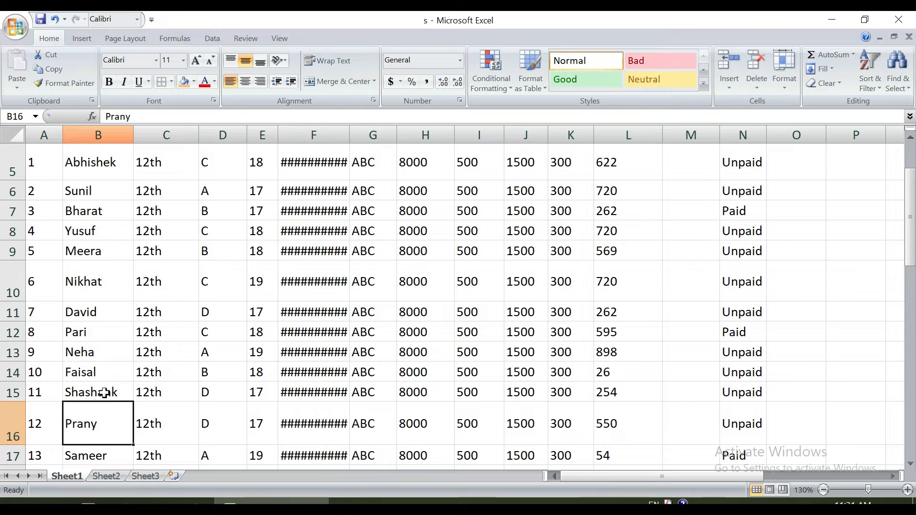
{"action": "left_click", "coordinate": [86, 247]}
{"action": "left_click", "coordinate": [102, 210]}
{"action": "scroll", "coordinate": [105, 210], "scroll_direction": "up", "scroll_amount": 2}
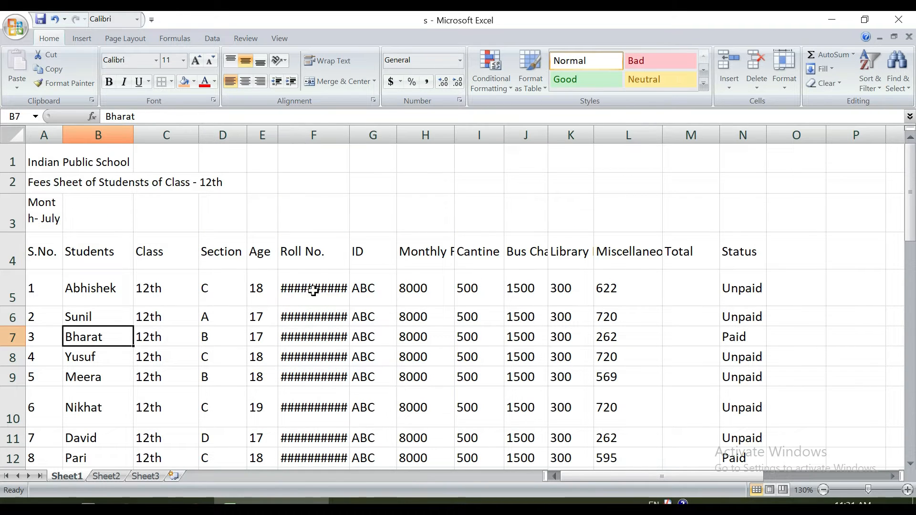
Step: Shrink the first student's roll number in F5 to font size 2 and enlarge it back to size 11
{"action": "left_click", "coordinate": [337, 295]}
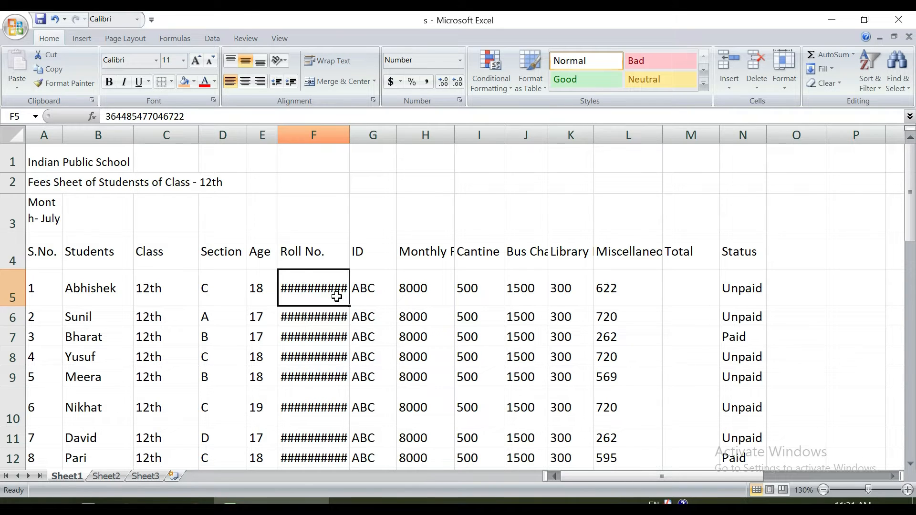
{"action": "left_click", "coordinate": [166, 59]}
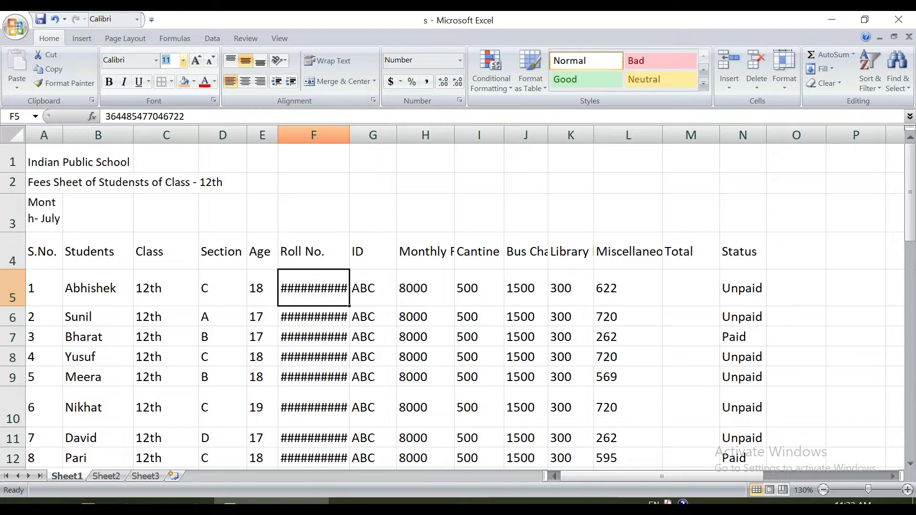
{"action": "left_click", "coordinate": [305, 278]}
{"action": "left_click", "coordinate": [166, 60]}
{"action": "type", "text": "2"}
{"action": "key", "text": "Return"}
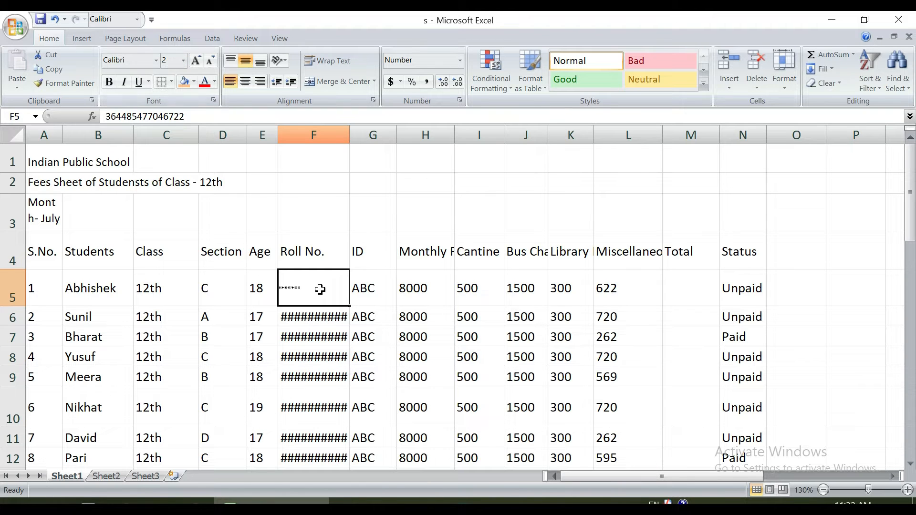
{"action": "left_click", "coordinate": [202, 59]}
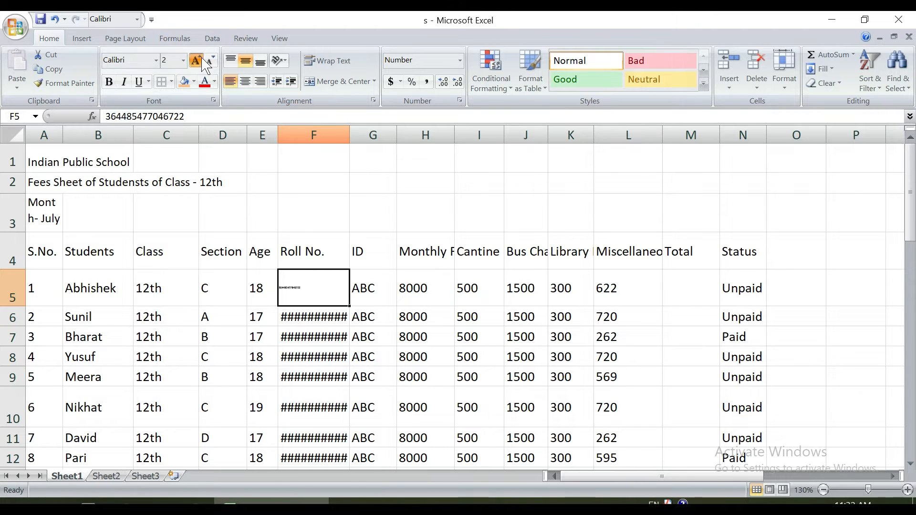
{"action": "left_click", "coordinate": [202, 60]}
{"action": "left_click", "coordinate": [210, 61]}
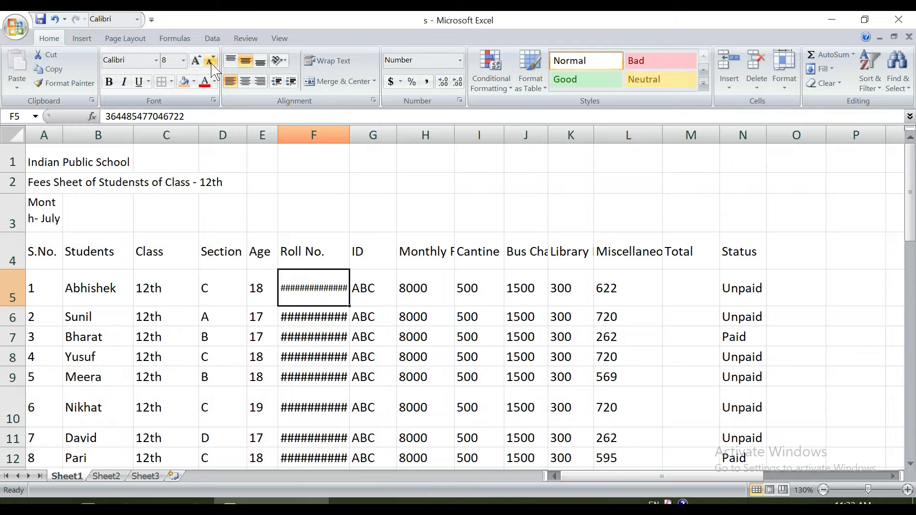
Step: Widen the Roll No. column F until the full roll numbers fit, and check the rows below
{"action": "left_click_drag", "start_coordinate": [349, 134], "coordinate": [404, 146]}
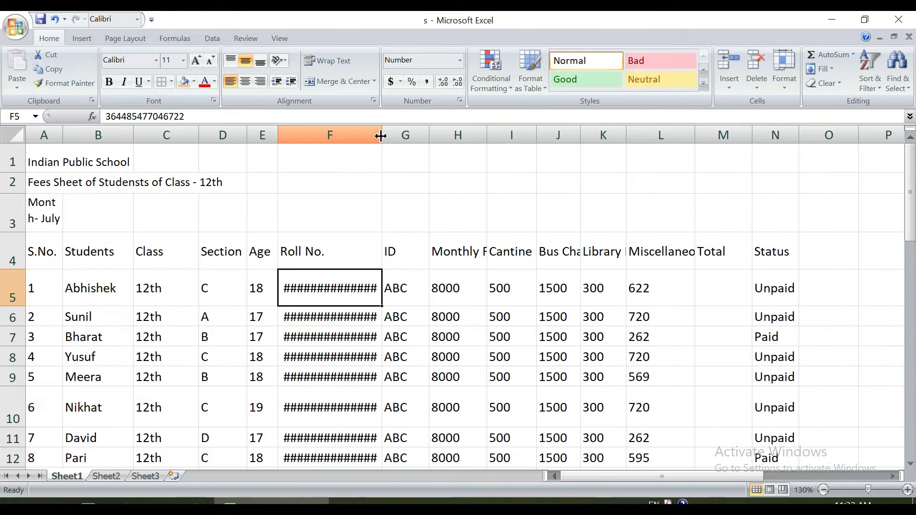
{"action": "left_click_drag", "start_coordinate": [381, 136], "coordinate": [400, 137]}
{"action": "scroll", "coordinate": [371, 306], "scroll_direction": "down", "scroll_amount": 3}
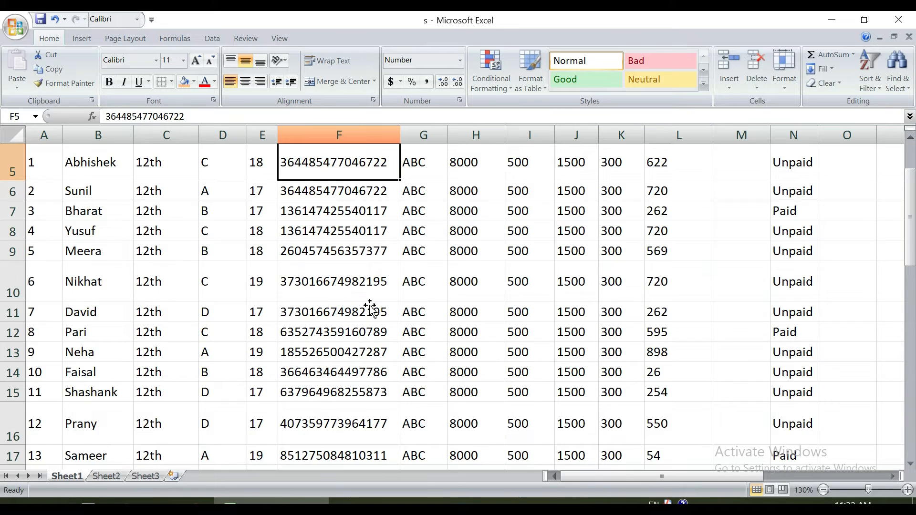
{"action": "scroll", "coordinate": [370, 307], "scroll_direction": "up", "scroll_amount": 3}
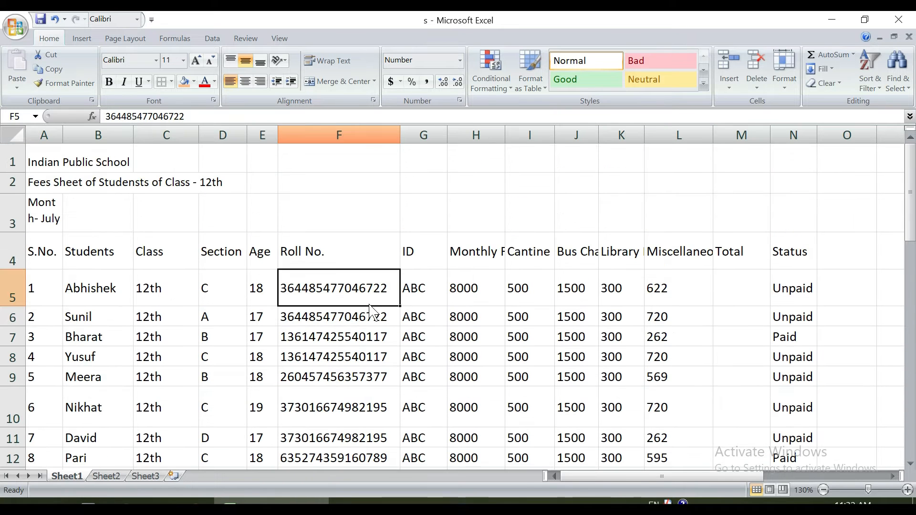
Step: Widen column H until the Monthly Fees heading fits on one line, and check the column's rows
{"action": "left_click", "coordinate": [473, 256]}
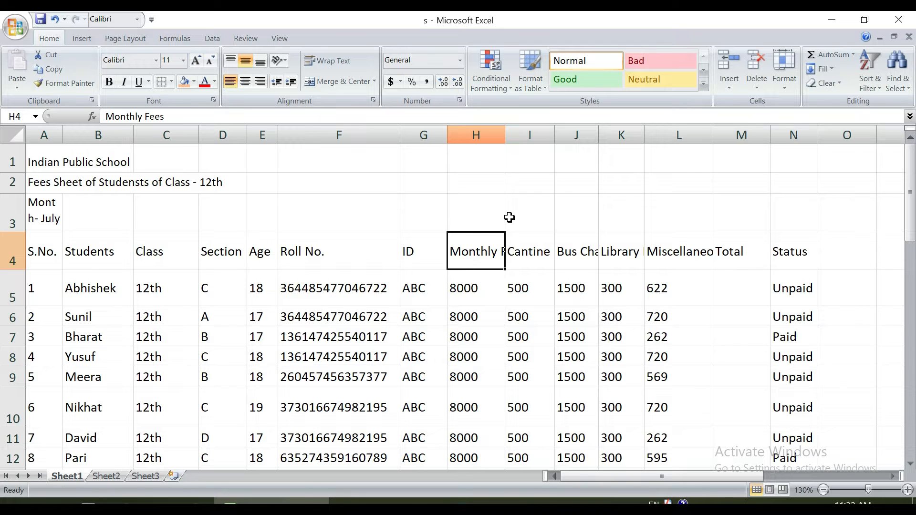
{"action": "left_click_drag", "start_coordinate": [505, 136], "coordinate": [526, 142]}
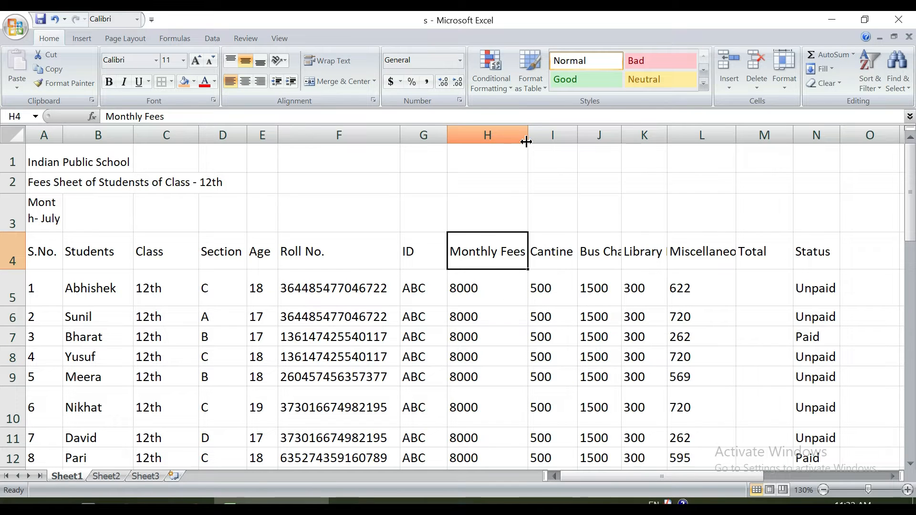
{"action": "scroll", "coordinate": [510, 334], "scroll_direction": "down", "scroll_amount": 4}
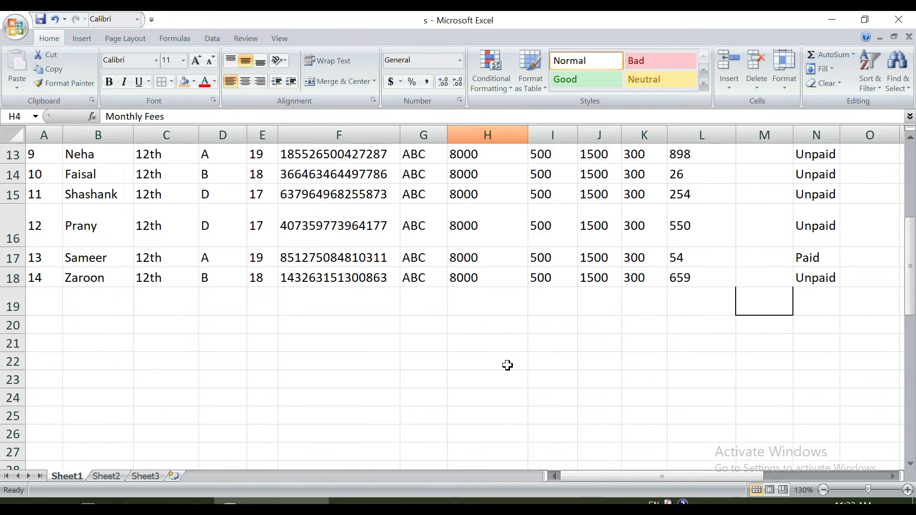
{"action": "scroll", "coordinate": [505, 343], "scroll_direction": "up", "scroll_amount": 4}
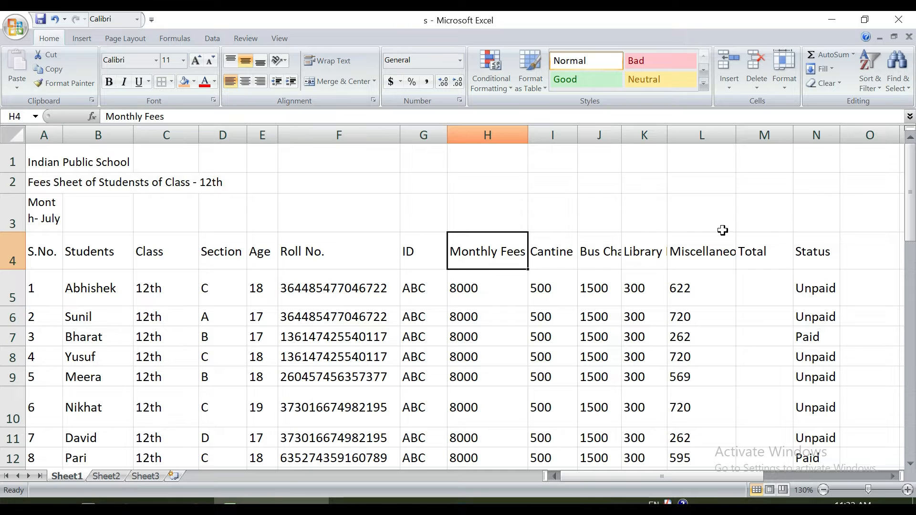
Step: Inspect the cut-off Bus Charge and Cantine Fees headings and apply Wrap Text to the whole header row 4
{"action": "left_click", "coordinate": [599, 257]}
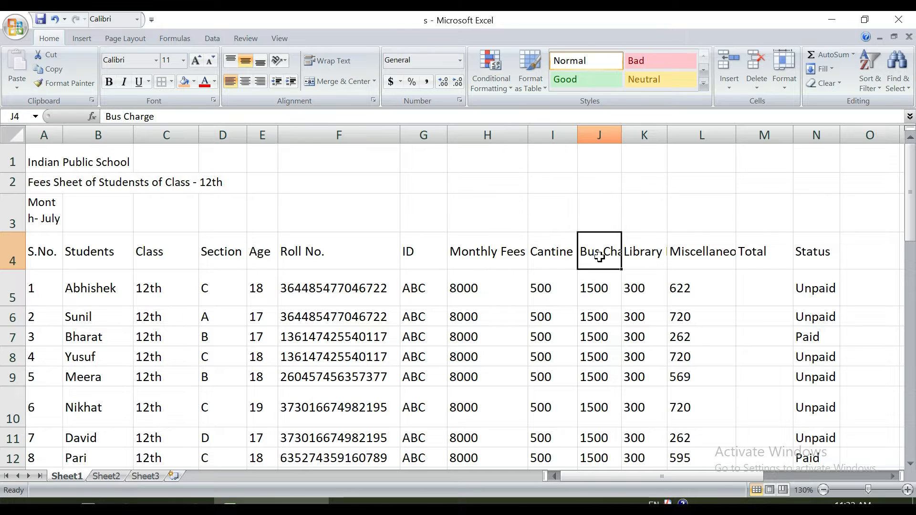
{"action": "left_click", "coordinate": [563, 256]}
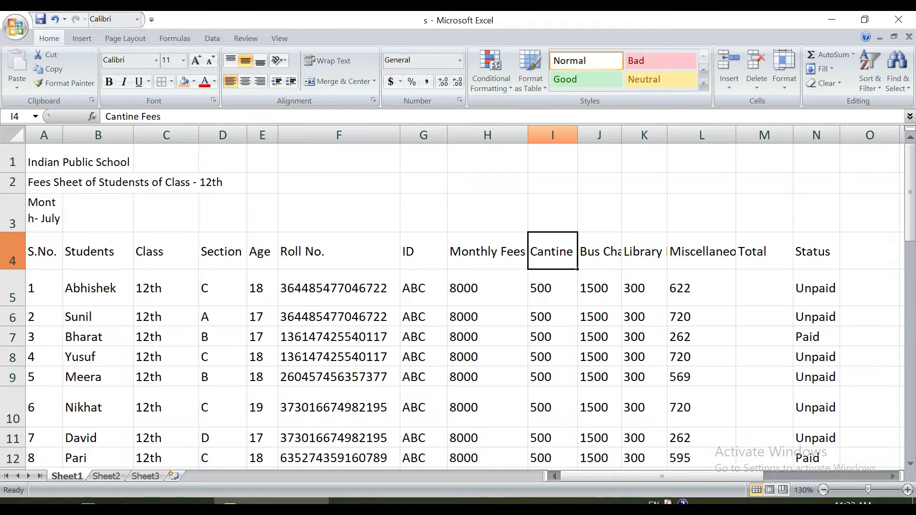
{"action": "left_click", "coordinate": [13, 251]}
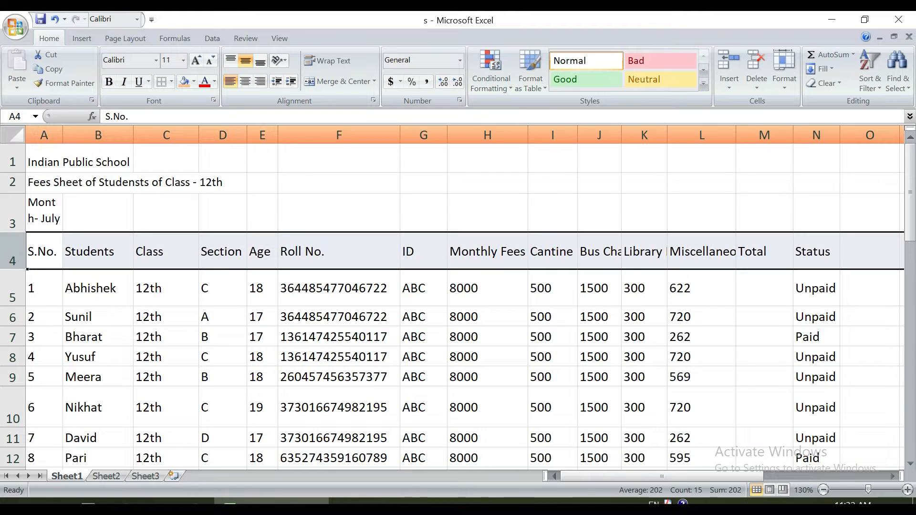
{"action": "left_click", "coordinate": [340, 66]}
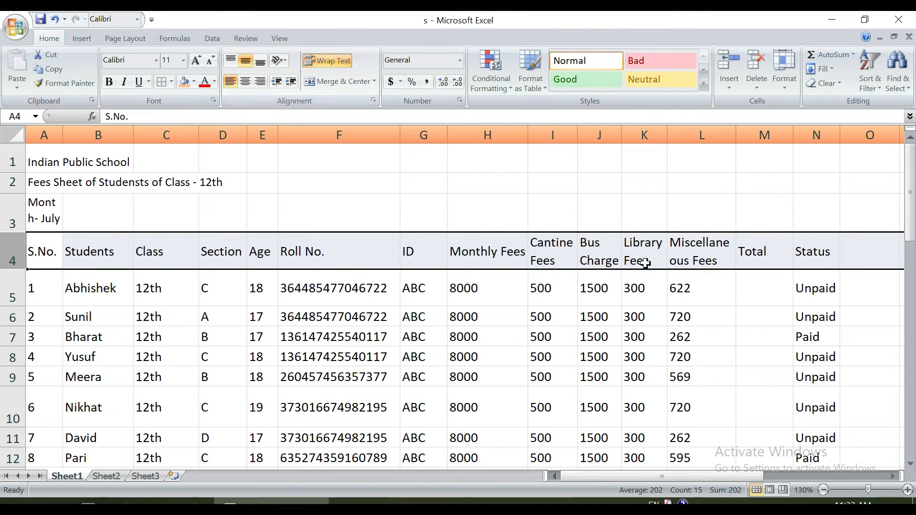
{"action": "left_click", "coordinate": [702, 272]}
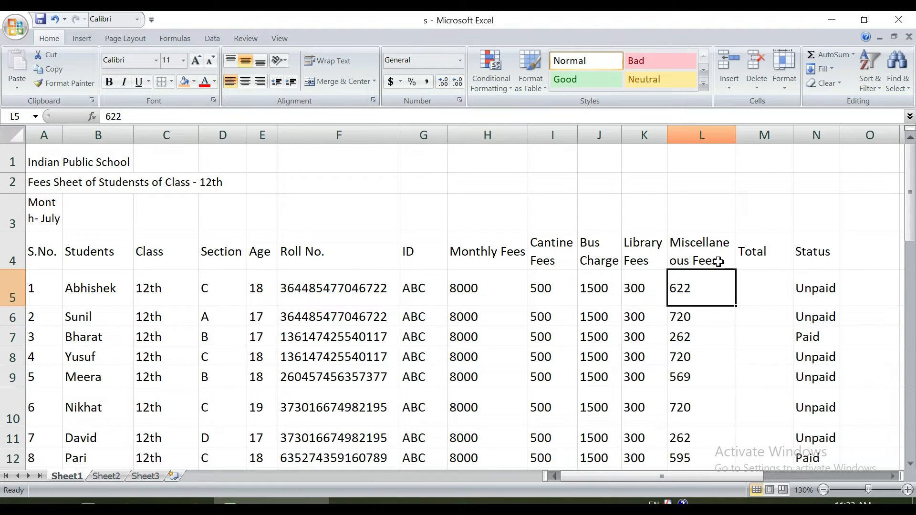
Step: Narrow column H so the Monthly Fees heading wraps onto two lines, and check the header row from S.No. to Status
{"action": "left_click_drag", "start_coordinate": [529, 131], "coordinate": [499, 132]}
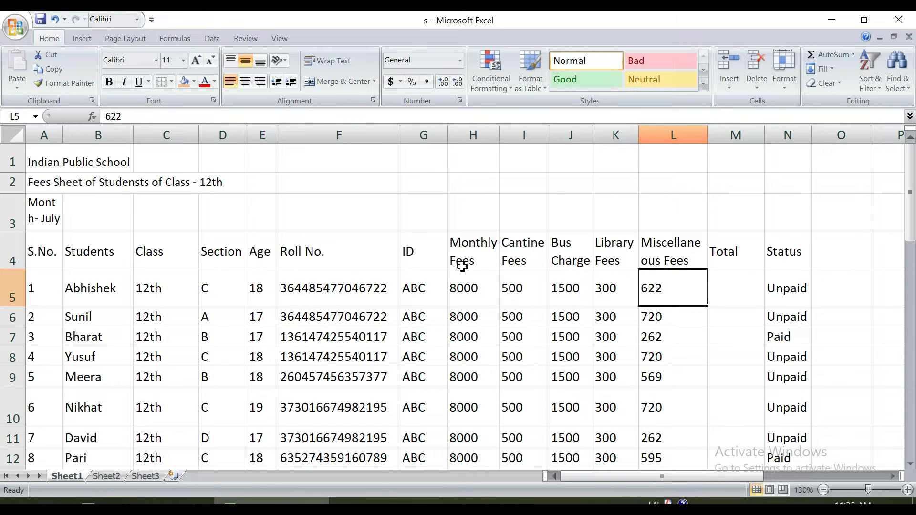
{"action": "left_click_drag", "start_coordinate": [41, 245], "coordinate": [787, 251]}
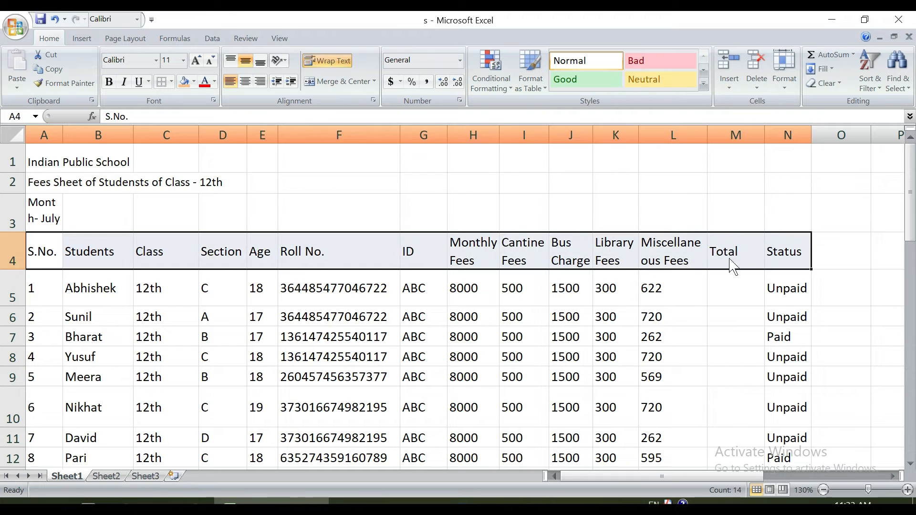
{"action": "left_click", "coordinate": [370, 260]}
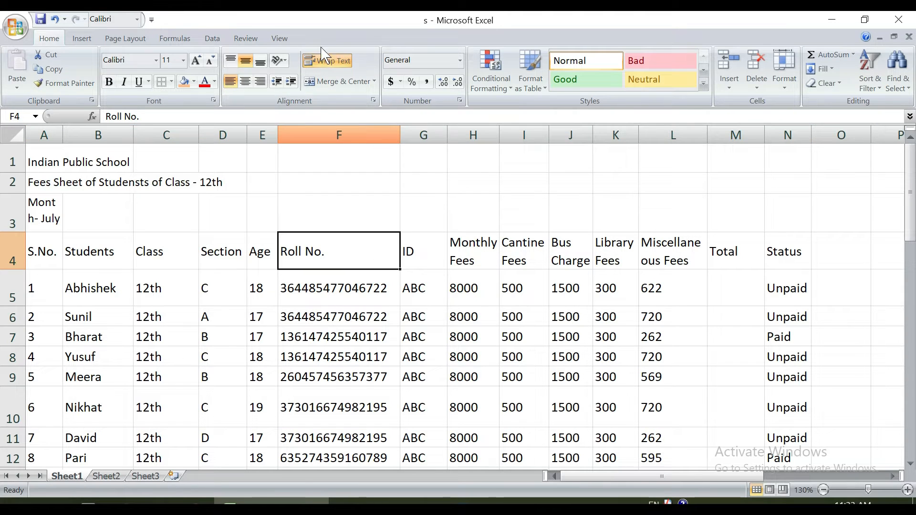
{"action": "left_click", "coordinate": [419, 278]}
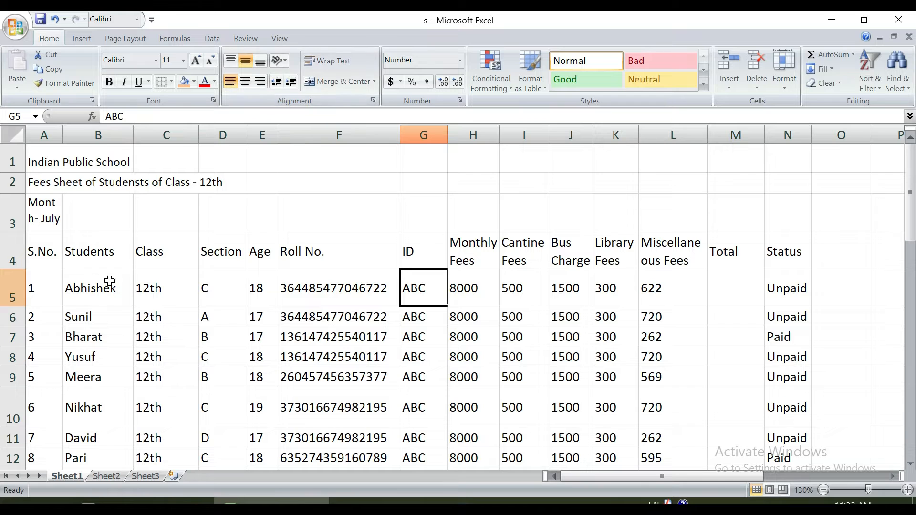
{"action": "left_click", "coordinate": [455, 253]}
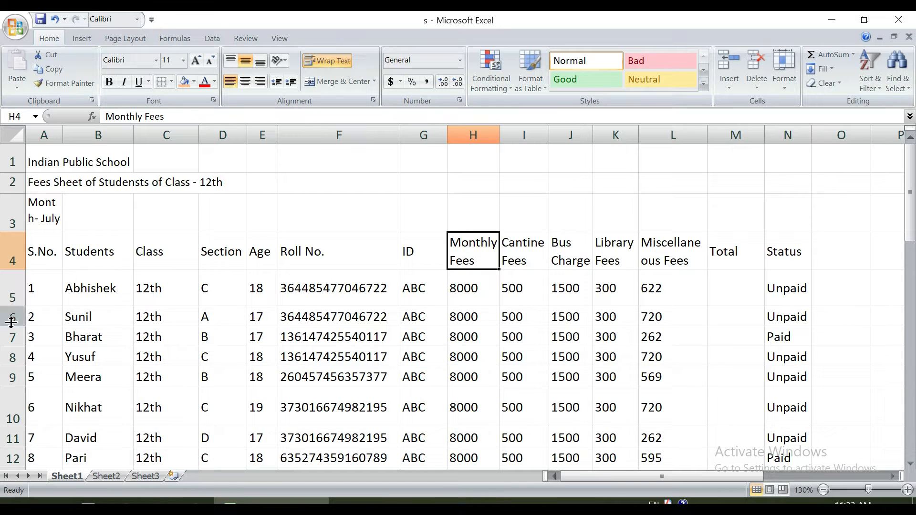
Step: Increase the heights of individual student rows one at a time, starting with row 5 and including rows 6 to 9
{"action": "left_click_drag", "start_coordinate": [11, 310], "coordinate": [12, 329]}
{"action": "scroll", "coordinate": [190, 252], "scroll_direction": "down", "scroll_amount": 2}
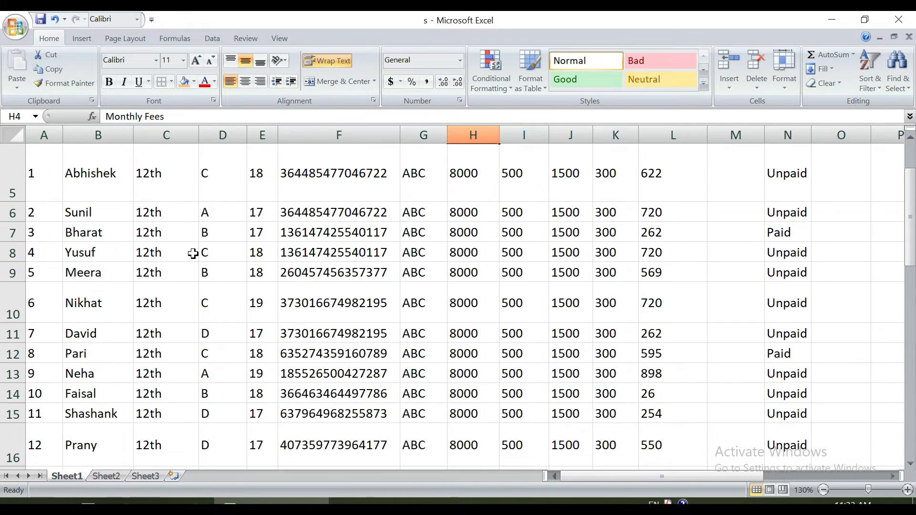
{"action": "left_click", "coordinate": [85, 182]}
{"action": "left_click_drag", "start_coordinate": [11, 222], "coordinate": [11, 336]}
{"action": "scroll", "coordinate": [9, 289], "scroll_direction": "down", "scroll_amount": 2}
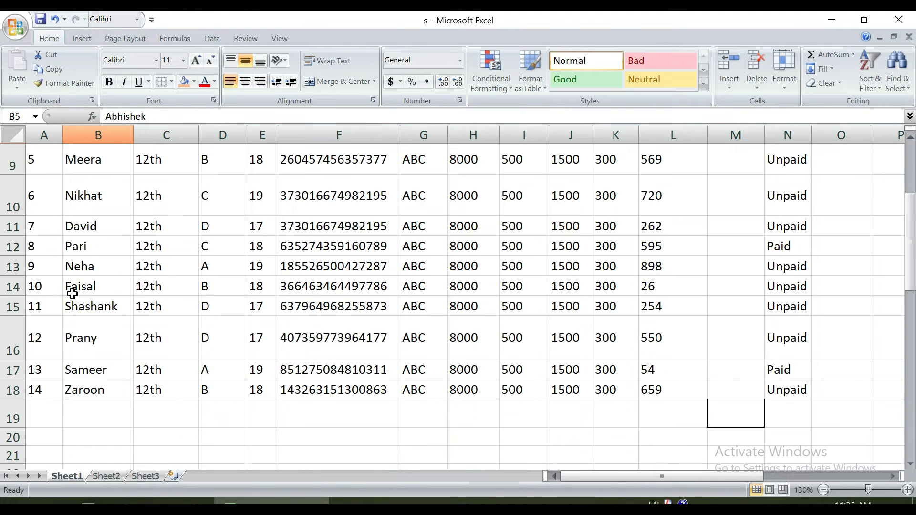
{"action": "scroll", "coordinate": [57, 305], "scroll_direction": "up", "scroll_amount": 3}
Step: Select rows 5 to 18 together and adjust them to one equal, roomier row height
{"action": "left_click", "coordinate": [13, 298]}
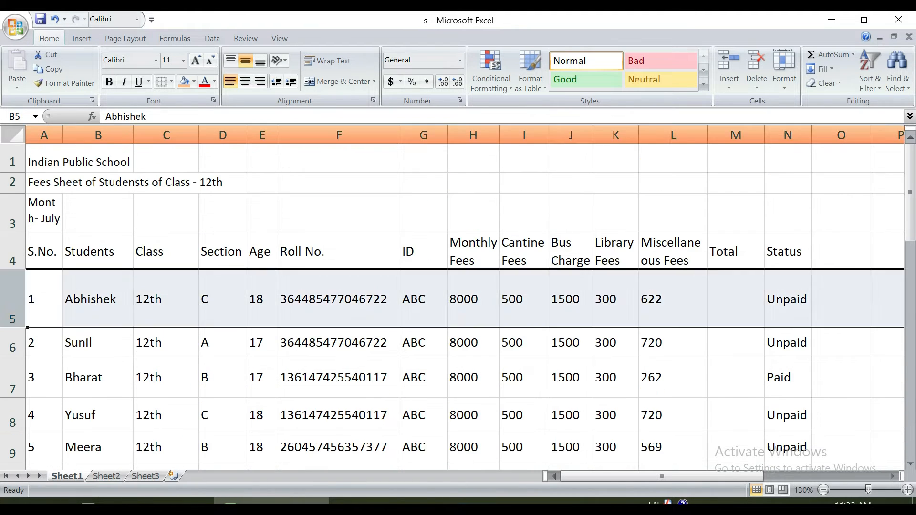
{"action": "left_click_drag", "start_coordinate": [13, 298], "coordinate": [13, 436]}
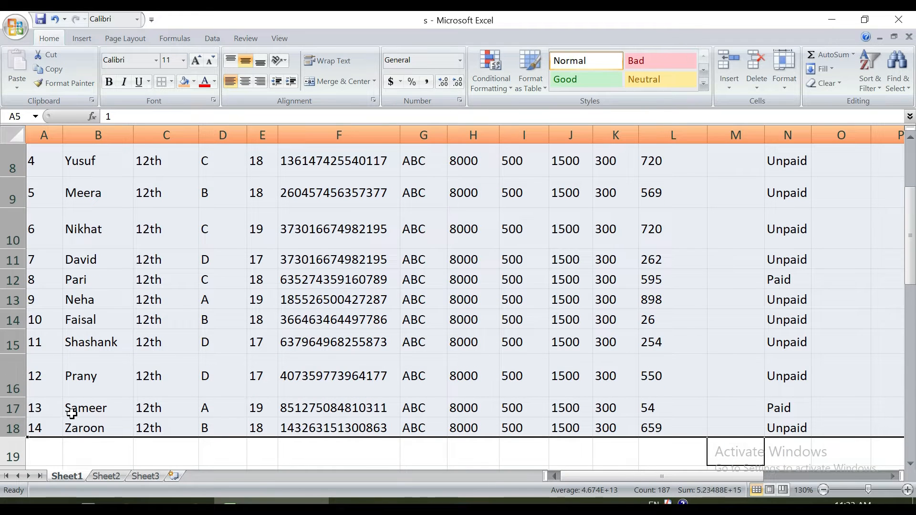
{"action": "scroll", "coordinate": [130, 345], "scroll_direction": "up", "scroll_amount": 3}
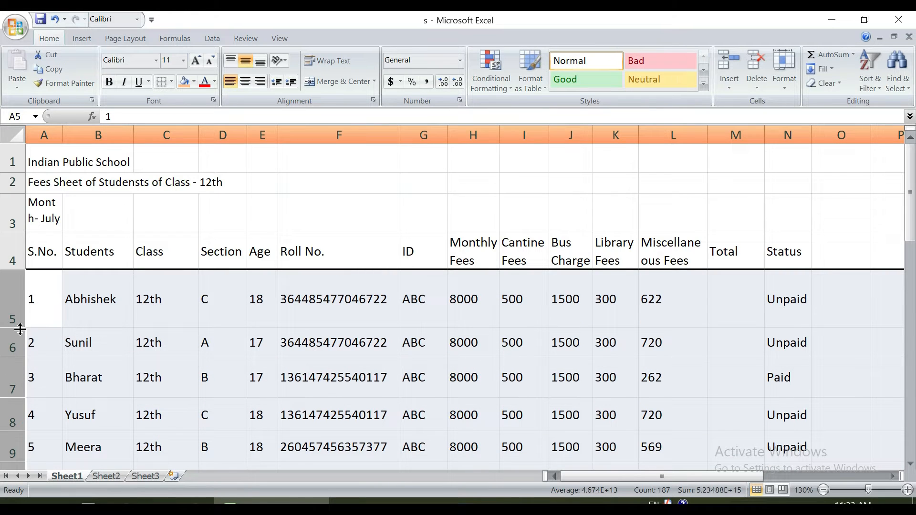
{"action": "left_click_drag", "start_coordinate": [16, 328], "coordinate": [10, 382]}
{"action": "left_click", "coordinate": [11, 296]}
{"action": "scroll", "coordinate": [10, 381], "scroll_direction": "up", "scroll_amount": 2}
{"action": "left_click_drag", "start_coordinate": [10, 286], "coordinate": [10, 337]}
{"action": "scroll", "coordinate": [391, 259], "scroll_direction": "down", "scroll_amount": 5, "text": "ctrl"}
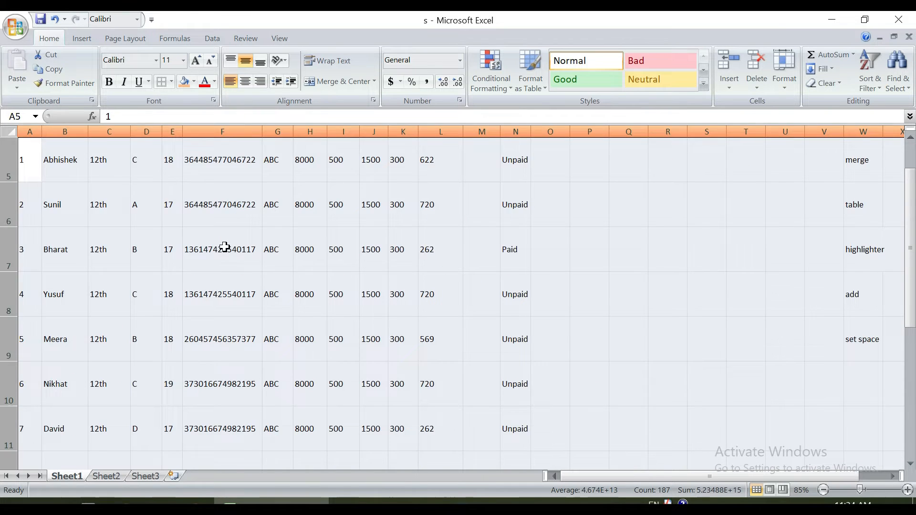
{"action": "left_click_drag", "start_coordinate": [10, 215], "coordinate": [10, 193]}
{"action": "scroll", "coordinate": [16, 225], "scroll_direction": "up", "scroll_amount": 2}
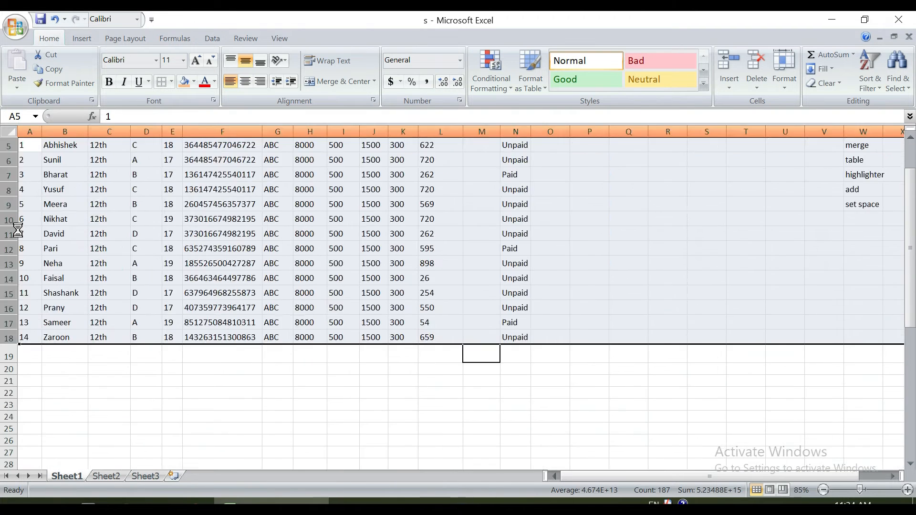
{"action": "scroll", "coordinate": [22, 257], "scroll_direction": "up", "scroll_amount": 1, "text": "ctrl"}
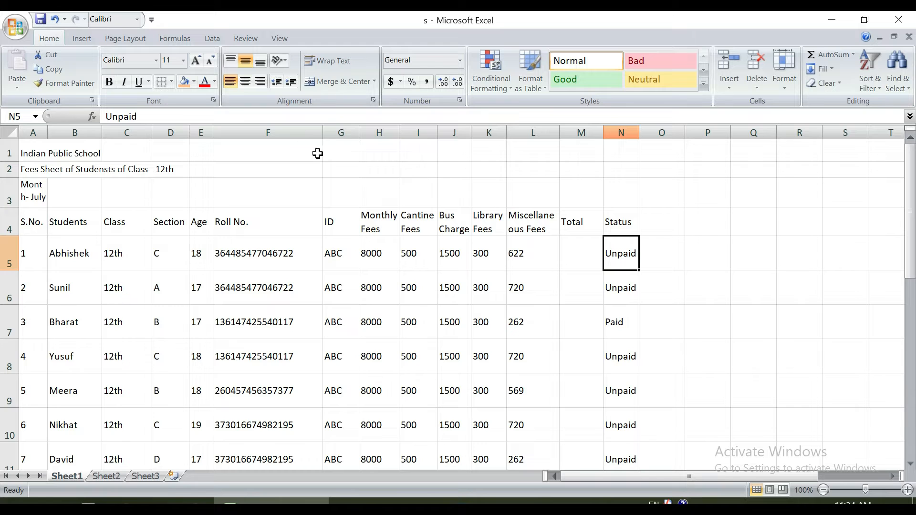
Step: Narrow the Students column B until longer names are cut off, and inspect the names in rows 5 to 7
{"action": "left_click_drag", "start_coordinate": [98, 133], "coordinate": [73, 138]}
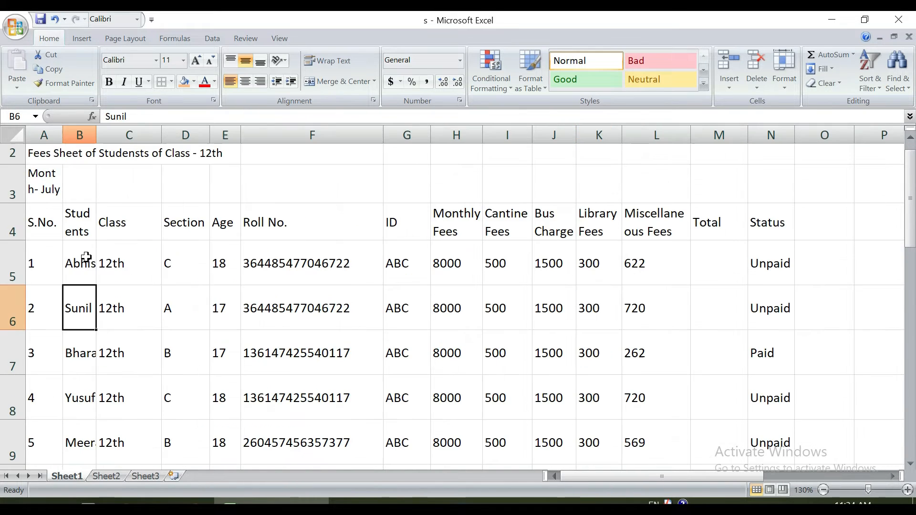
{"action": "left_click", "coordinate": [85, 262]}
{"action": "left_click", "coordinate": [95, 308]}
{"action": "left_click", "coordinate": [81, 355]}
{"action": "left_click", "coordinate": [88, 316]}
{"action": "left_click", "coordinate": [86, 359]}
{"action": "left_click", "coordinate": [86, 297]}
Step: AutoFit the width of the Students column B and check the names down to row 15
{"action": "left_click", "coordinate": [74, 136]}
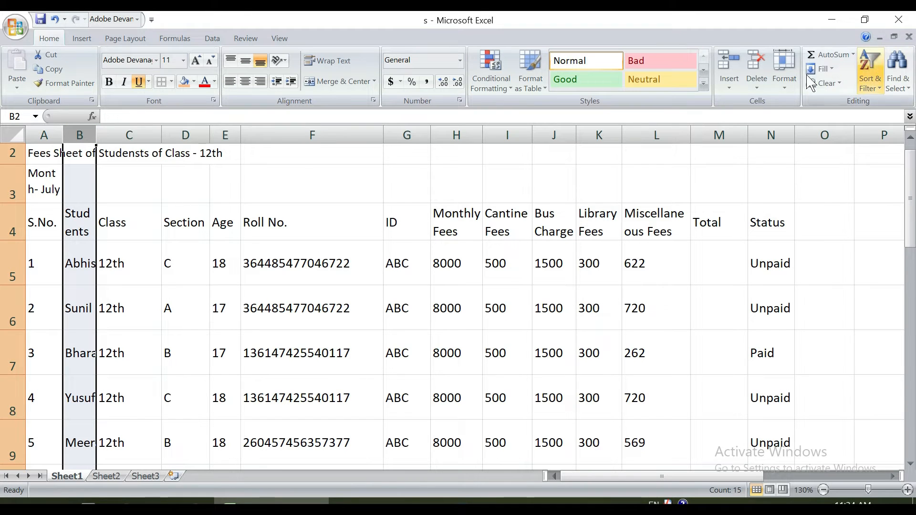
{"action": "left_click", "coordinate": [786, 89]}
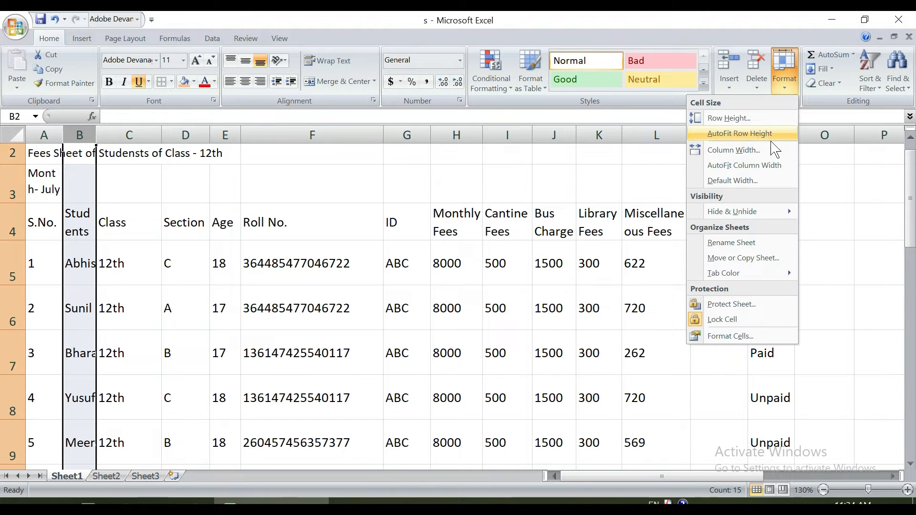
{"action": "left_click", "coordinate": [777, 168]}
{"action": "left_click", "coordinate": [100, 233]}
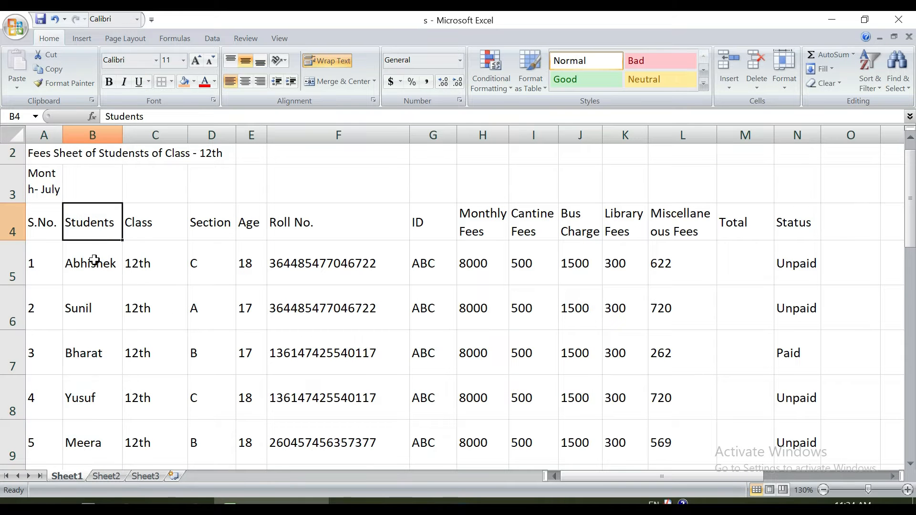
{"action": "left_click", "coordinate": [95, 261]}
{"action": "scroll", "coordinate": [94, 260], "scroll_direction": "down", "scroll_amount": 4}
{"action": "left_click", "coordinate": [84, 213]}
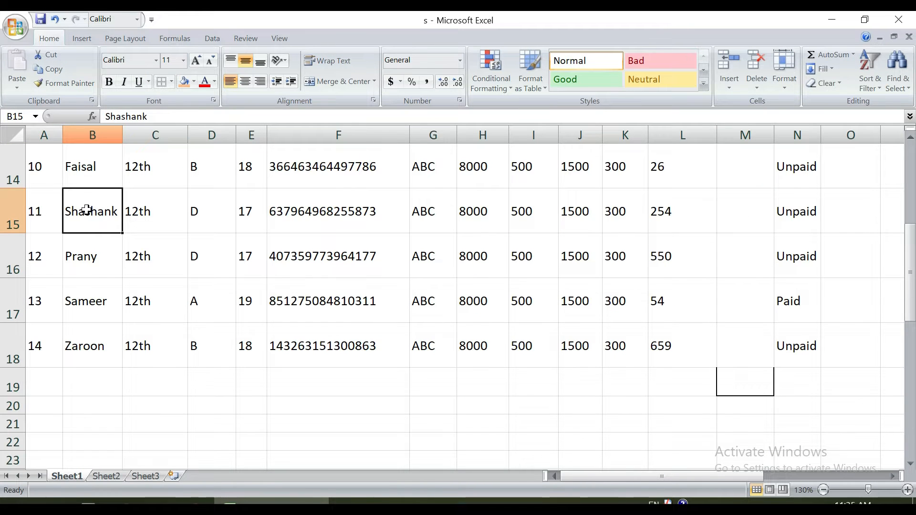
Step: Select the Students column B again and review the AutoFit Column Width option for it
{"action": "mouse_move", "coordinate": [123, 137]}
{"action": "left_mouse_down"}
{"action": "mouse_move", "coordinate": [139, 139]}
{"action": "mouse_move", "coordinate": [123, 136]}
{"action": "left_mouse_up"}
{"action": "scroll", "coordinate": [122, 206], "scroll_direction": "up", "scroll_amount": 4}
{"action": "left_click", "coordinate": [94, 135]}
{"action": "scroll", "coordinate": [119, 260], "scroll_direction": "down", "scroll_amount": 4}
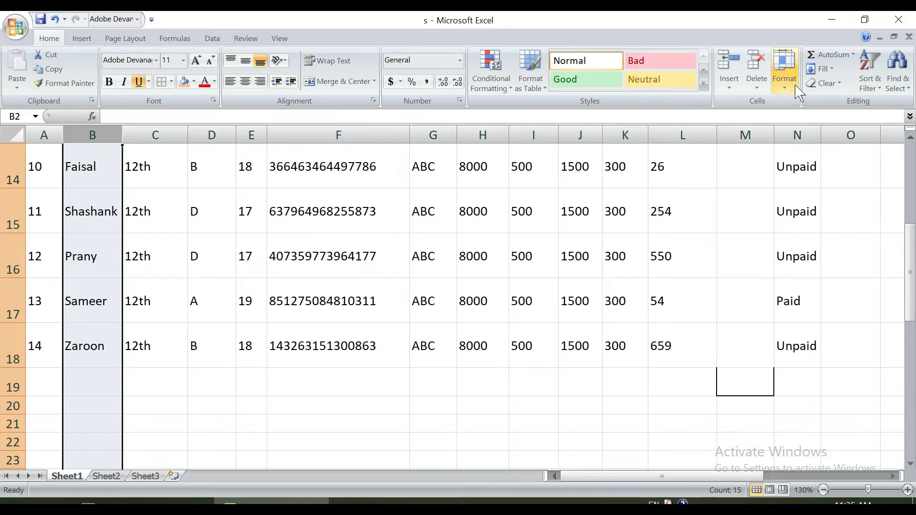
{"action": "left_click", "coordinate": [784, 72]}
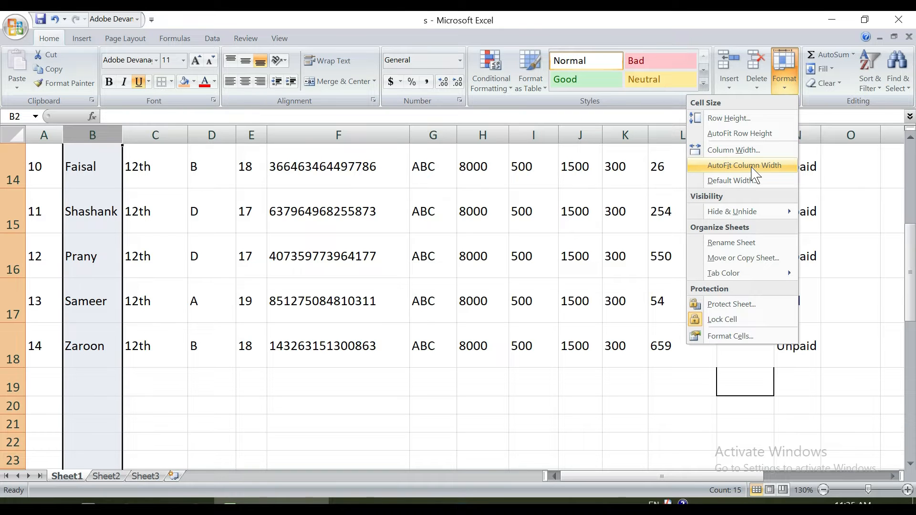
Step: Apply AutoFit Row Height to rows 1 to 18 and check the whole sheet
{"action": "left_click", "coordinate": [22, 336]}
{"action": "left_click", "coordinate": [22, 336]}
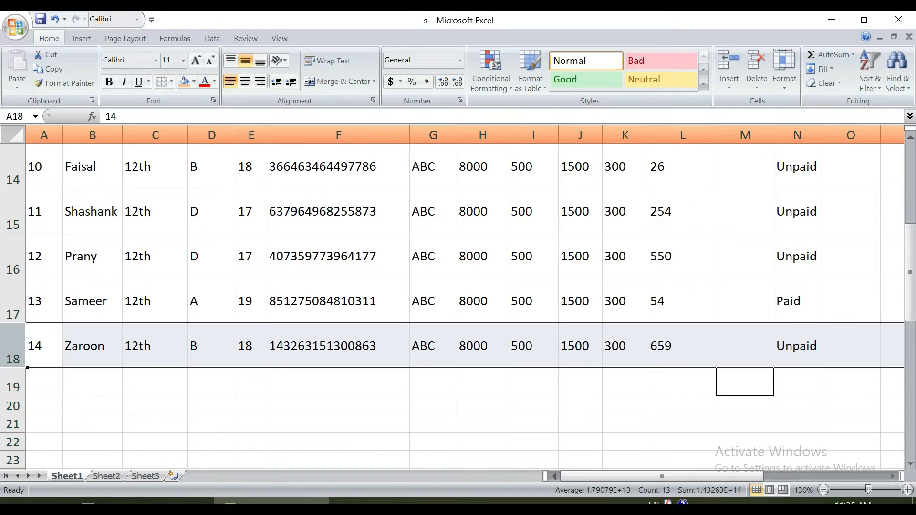
{"action": "scroll", "coordinate": [66, 336], "scroll_direction": "up", "scroll_amount": 5}
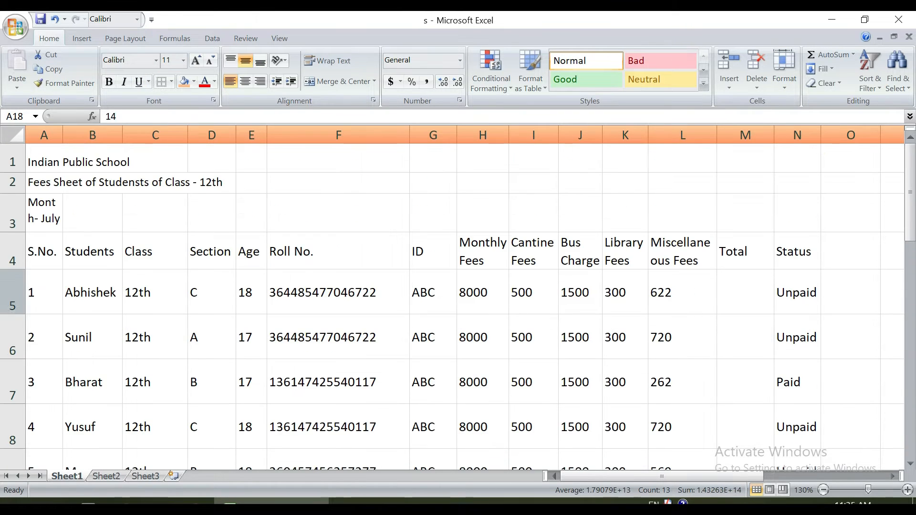
{"action": "left_click", "coordinate": [13, 252], "text": "shift"}
{"action": "left_click_drag", "start_coordinate": [13, 222], "coordinate": [12, 162]}
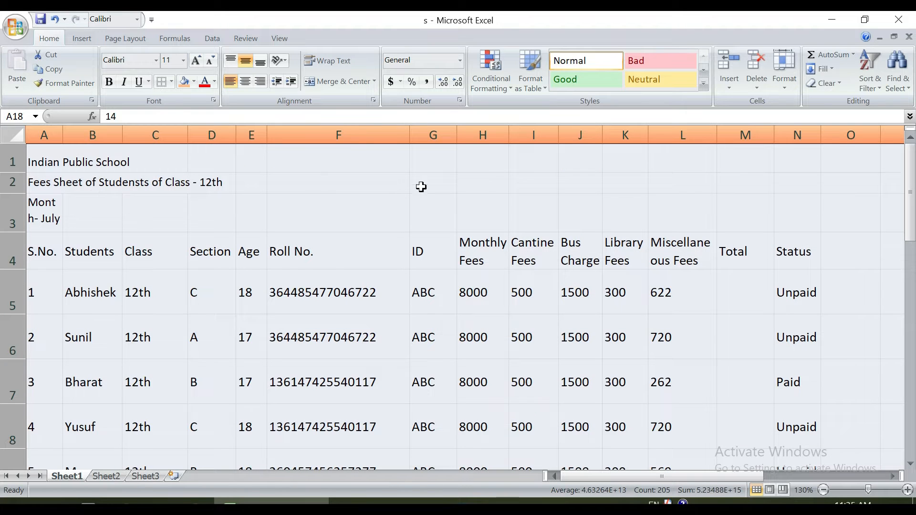
{"action": "left_click", "coordinate": [782, 92]}
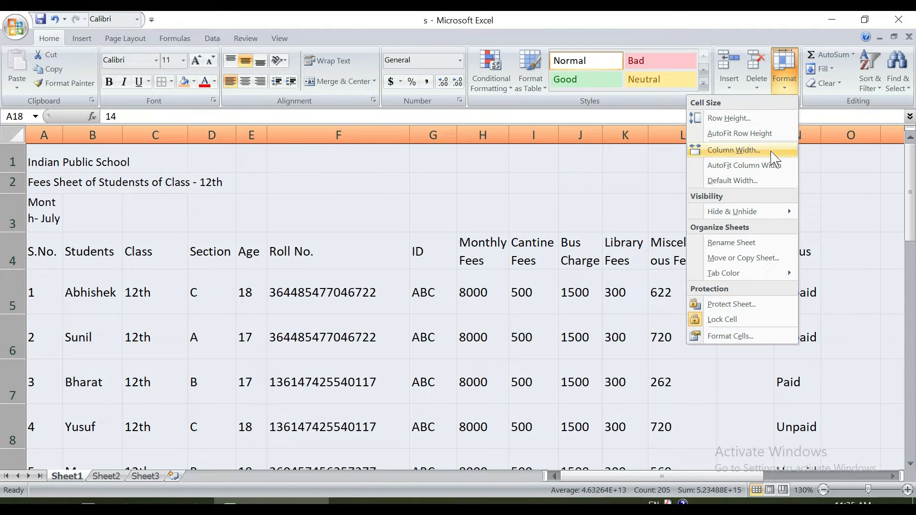
{"action": "left_click", "coordinate": [739, 133]}
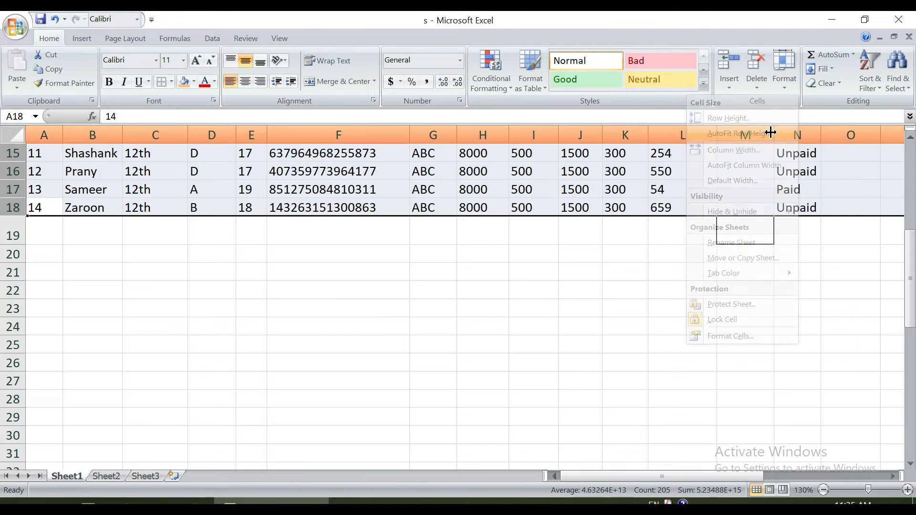
{"action": "scroll", "coordinate": [382, 268], "scroll_direction": "up", "scroll_amount": 5}
{"action": "scroll", "coordinate": [383, 268], "scroll_direction": "down", "scroll_amount": 1, "text": "ctrl"}
{"action": "scroll", "coordinate": [250, 265], "scroll_direction": "down", "scroll_amount": 2, "text": "ctrl"}
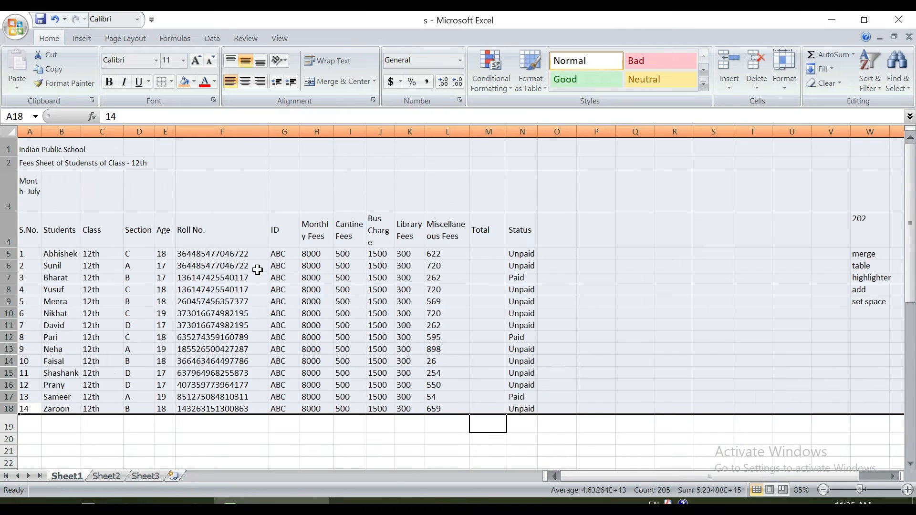
{"action": "left_click", "coordinate": [258, 269]}
{"action": "left_click", "coordinate": [90, 201]}
Step: Merge and center the Indian Public School title across A1:N1
{"action": "scroll", "coordinate": [90, 202], "scroll_direction": "right", "scroll_amount": 2}
{"action": "scroll", "coordinate": [205, 235], "scroll_direction": "up", "scroll_amount": 1, "text": "ctrl"}
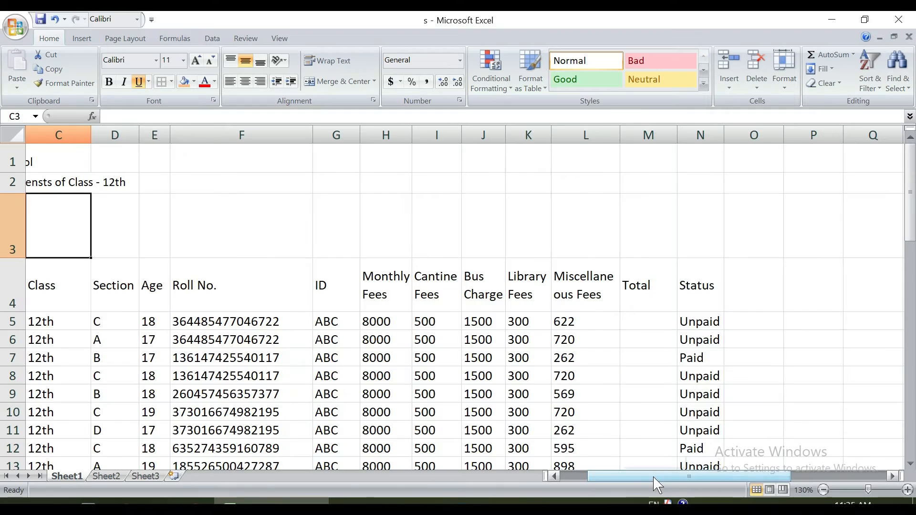
{"action": "left_click_drag", "start_coordinate": [686, 476], "coordinate": [661, 476]}
{"action": "left_click", "coordinate": [43, 155]}
{"action": "left_click_drag", "start_coordinate": [43, 155], "coordinate": [792, 157]}
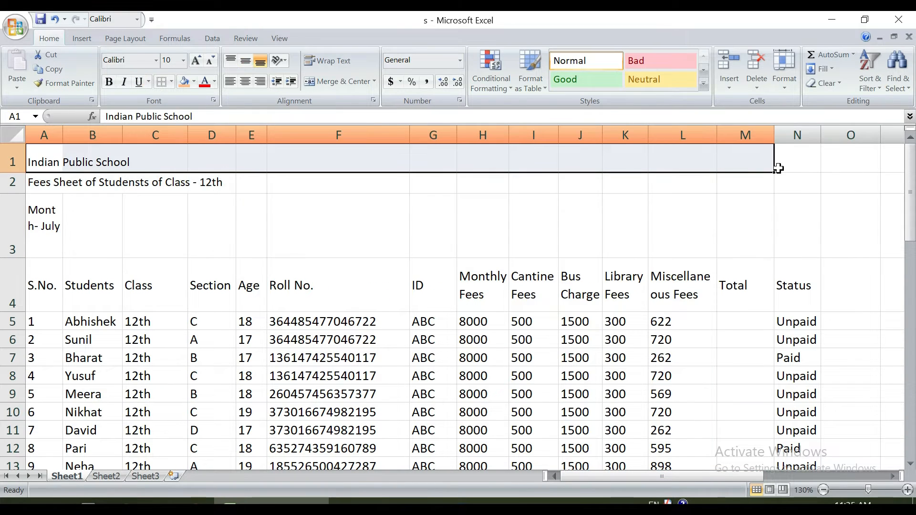
{"action": "left_click", "coordinate": [44, 159]}
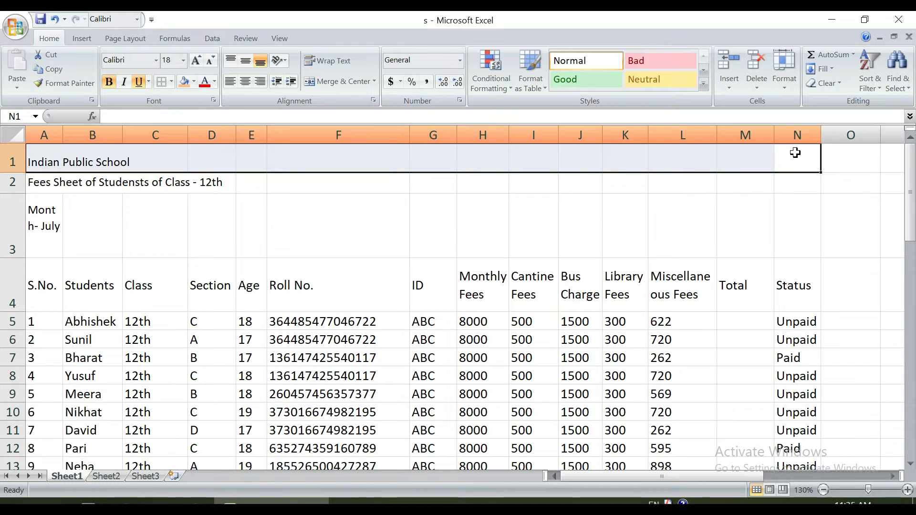
{"action": "left_click", "coordinate": [799, 154]}
{"action": "left_click_drag", "start_coordinate": [799, 154], "coordinate": [38, 157]}
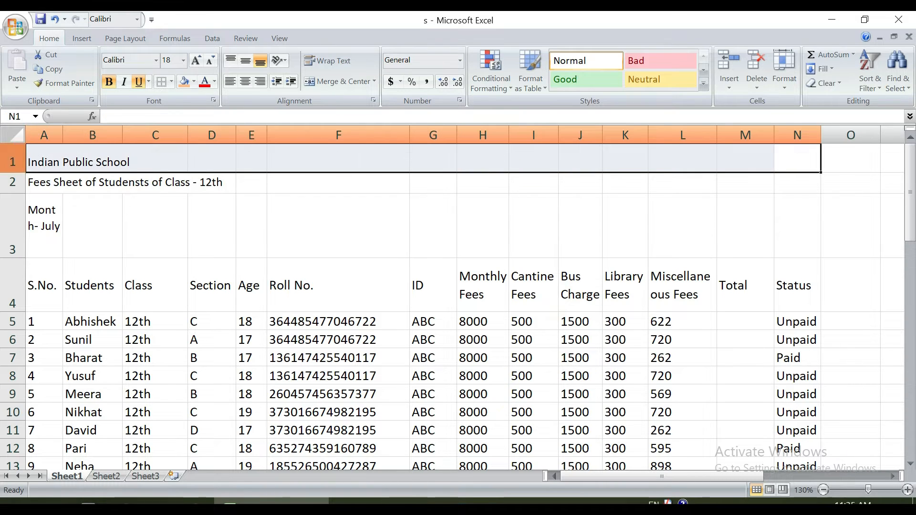
{"action": "left_click", "coordinate": [333, 82]}
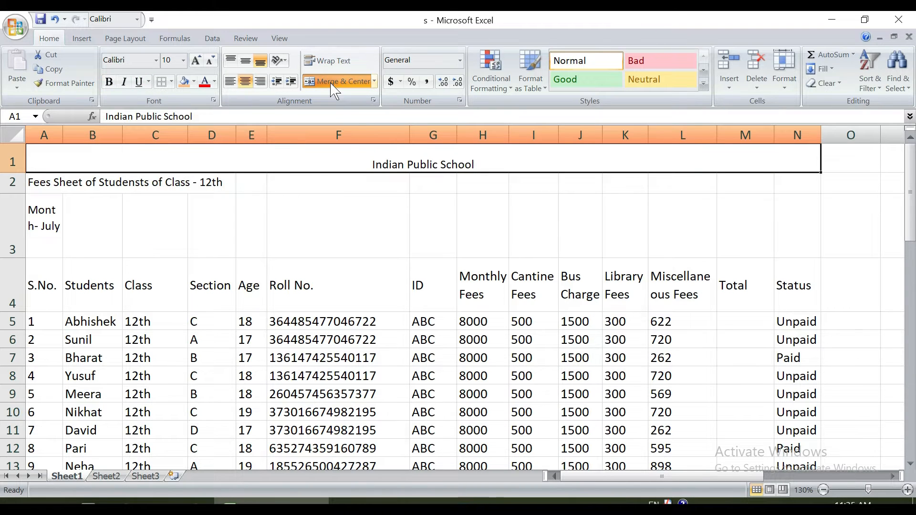
Step: Merge and center the Fees Sheet subtitle across A2:N2 and the Month- July line across A3:N3
{"action": "left_click_drag", "start_coordinate": [47, 181], "coordinate": [365, 183]}
{"action": "left_click", "coordinate": [366, 156]}
{"action": "left_click_drag", "start_coordinate": [799, 185], "coordinate": [25, 181]}
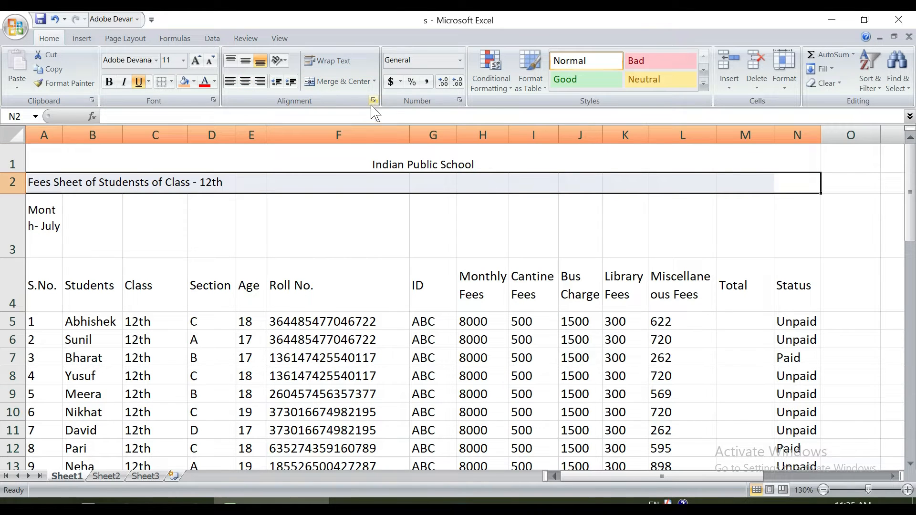
{"action": "left_click", "coordinate": [339, 81]}
{"action": "left_click_drag", "start_coordinate": [59, 219], "coordinate": [792, 220]}
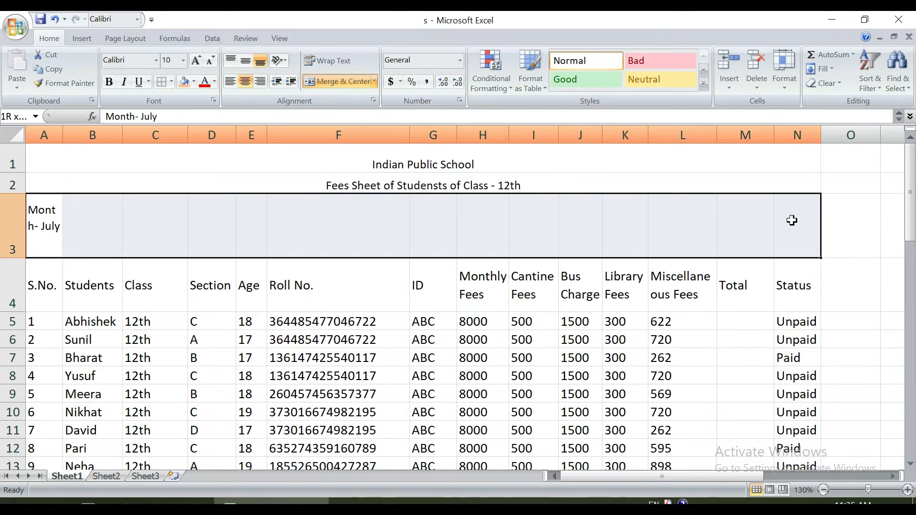
{"action": "left_click", "coordinate": [338, 81]}
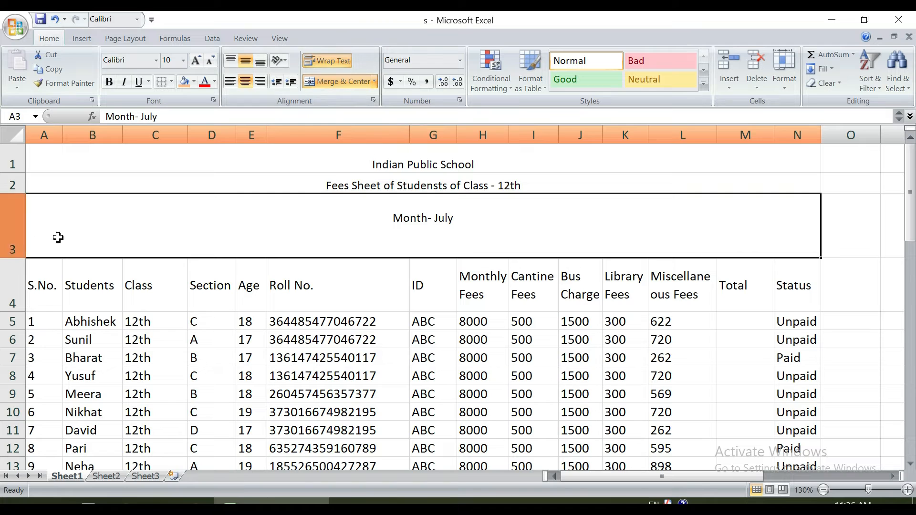
Step: Underline and bold the Indian Public School title and enlarge its font by four size steps
{"action": "left_click", "coordinate": [438, 160]}
{"action": "left_click", "coordinate": [138, 82]}
{"action": "left_click", "coordinate": [108, 81]}
{"action": "left_click", "coordinate": [197, 61]}
{"action": "left_click", "coordinate": [199, 61]}
{"action": "left_click", "coordinate": [199, 61]}
{"action": "left_click", "coordinate": [199, 61]}
Step: Underline the Fees Sheet subtitle in row 2, trying bold on it and removing the bold again
{"action": "left_click", "coordinate": [331, 180]}
{"action": "left_click", "coordinate": [138, 81]}
{"action": "left_click", "coordinate": [108, 82]}
{"action": "left_click", "coordinate": [109, 81]}
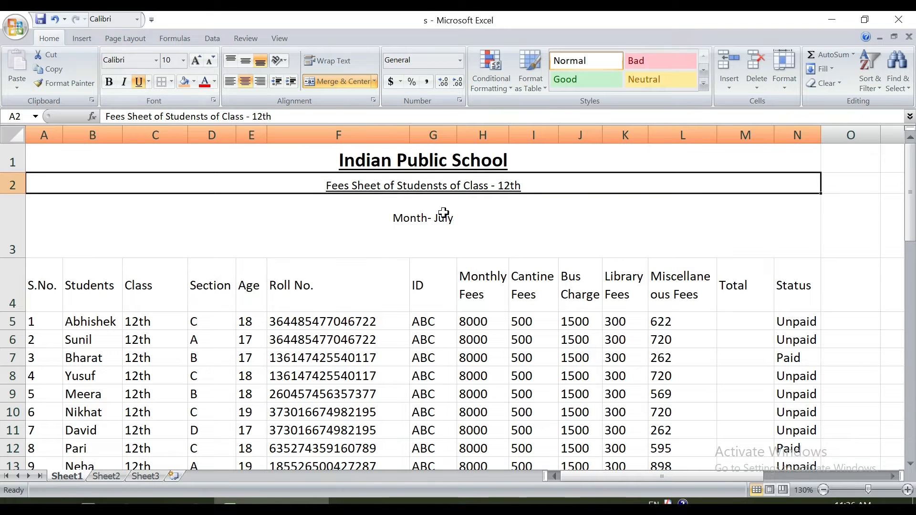
Step: Try to start a new line after Month- July in A3, using Notepad for comparison
{"action": "left_click", "coordinate": [444, 213]}
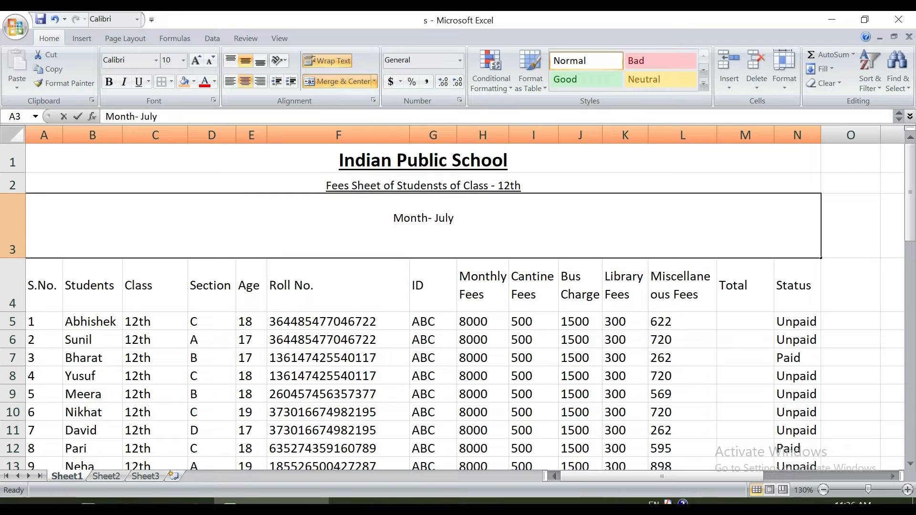
{"action": "left_click", "coordinate": [465, 260]}
{"action": "left_click", "coordinate": [465, 224]}
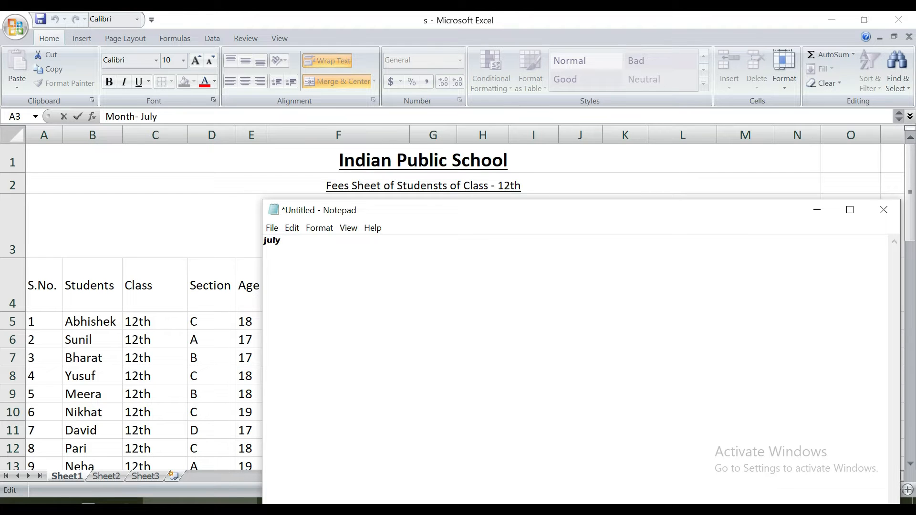
{"action": "key", "text": "alt+Tab"}
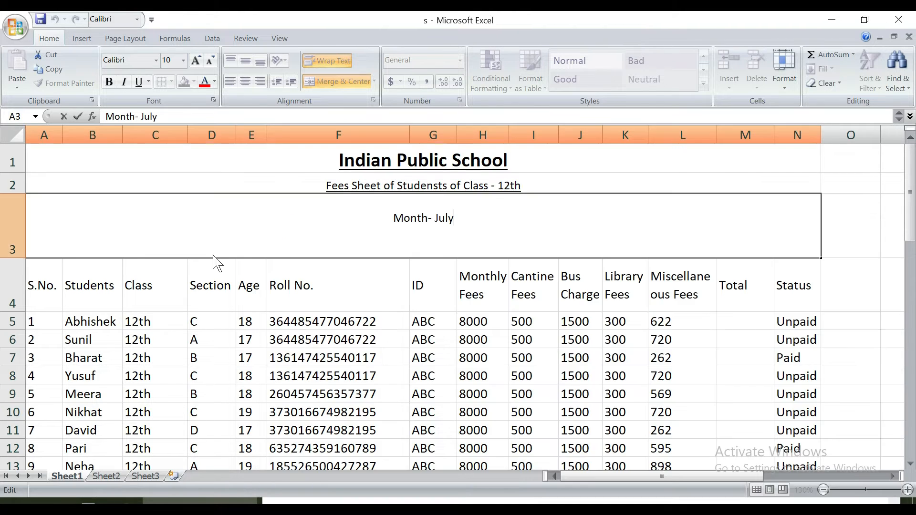
{"action": "key", "text": "Return"}
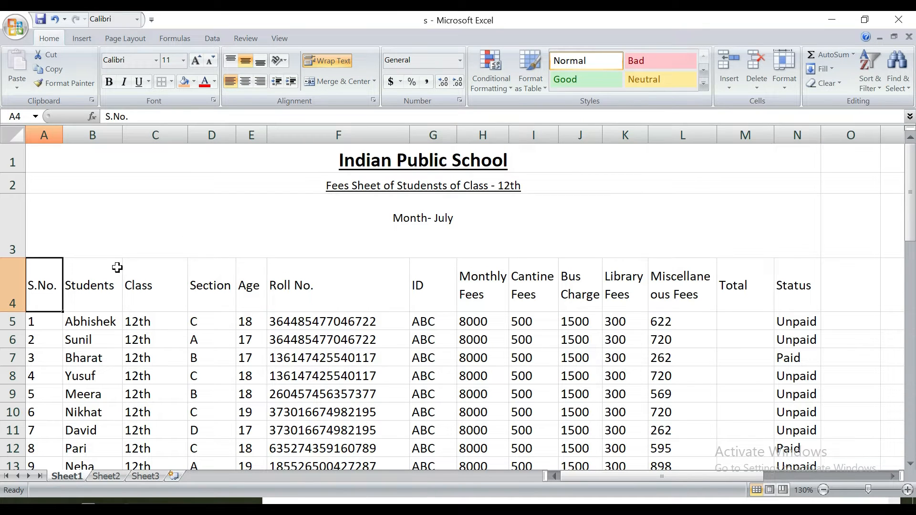
Step: Add a second line reading Year-2022 below Month- July inside cell A3
{"action": "key", "text": "Up"}
{"action": "key", "text": "F2"}
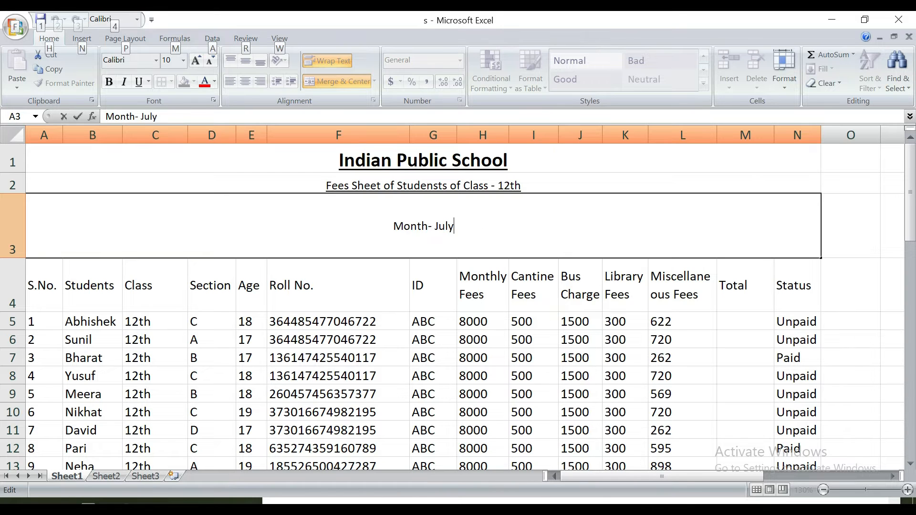
{"action": "key", "text": "alt+Return"}
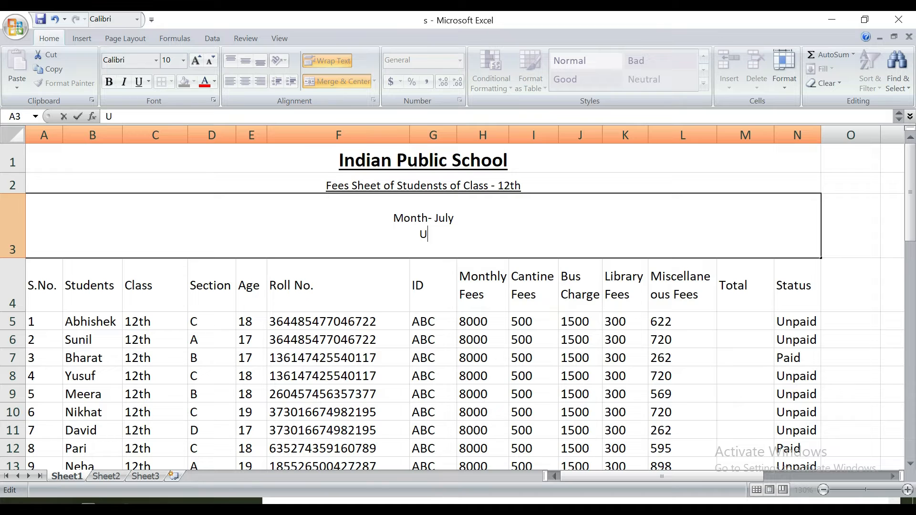
{"action": "type", "text": "Year-2022"}
{"action": "key", "text": "Return"}
Step: Try left, center and right alignment on the merged month and year cell A3, then return it to center
{"action": "left_click", "coordinate": [476, 202]}
{"action": "left_click", "coordinate": [435, 285]}
{"action": "left_click", "coordinate": [449, 231]}
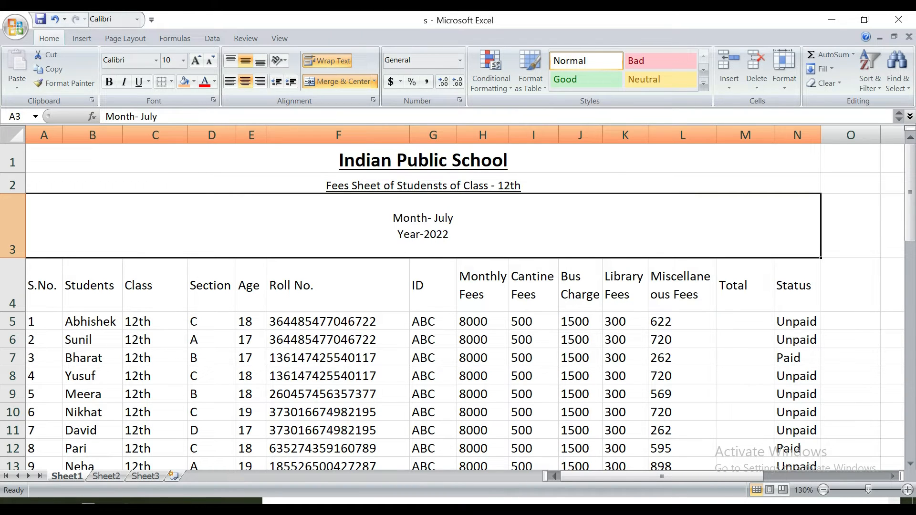
{"action": "left_click", "coordinate": [228, 82]}
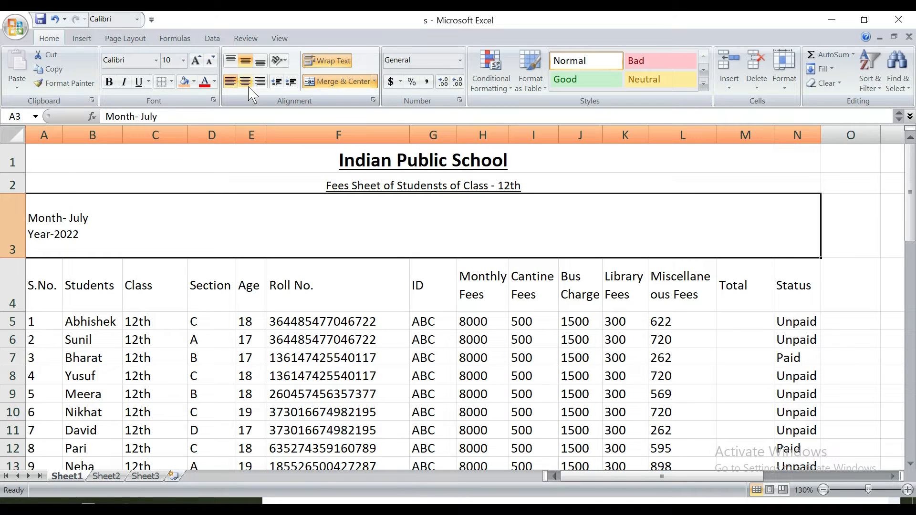
{"action": "left_click", "coordinate": [247, 85]}
{"action": "left_click", "coordinate": [261, 83]}
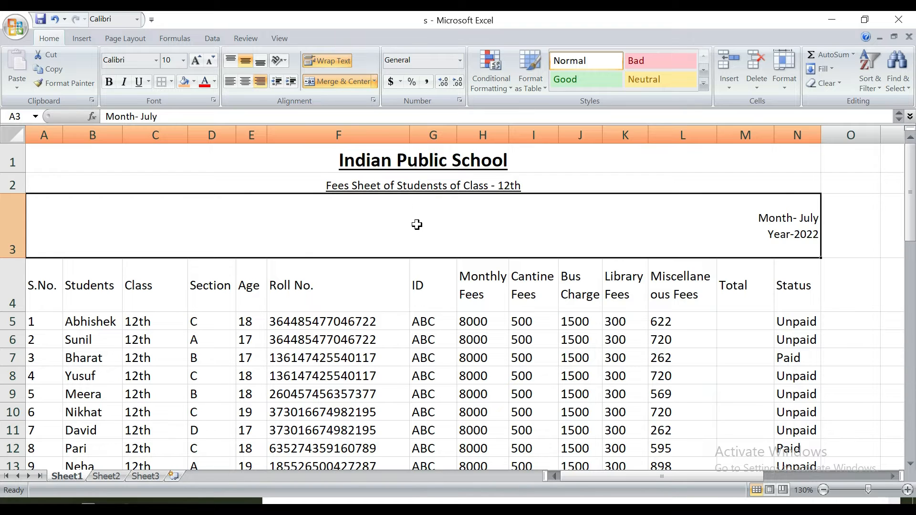
{"action": "left_click", "coordinate": [245, 82]}
Step: Try top and bottom alignment on the merged cell A3 and shorten row 3 to fit its two lines
{"action": "left_click", "coordinate": [232, 61]}
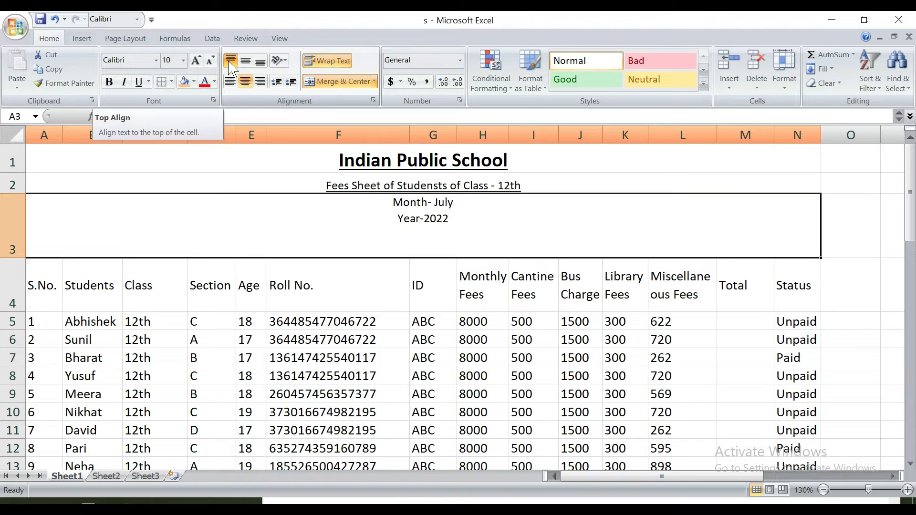
{"action": "left_click", "coordinate": [261, 64]}
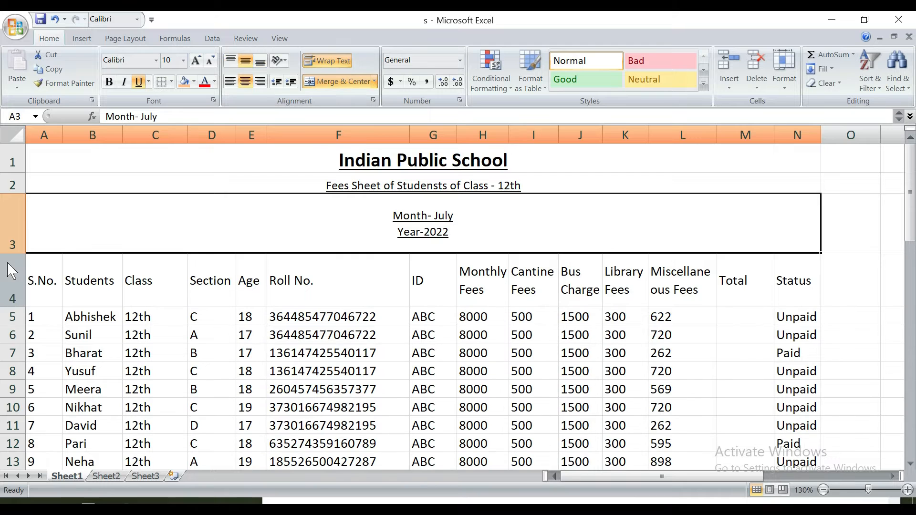
{"action": "left_click_drag", "start_coordinate": [6, 255], "coordinate": [7, 231]}
Step: Bold and horizontally center the column headings in row 4 from S.No. to Status
{"action": "left_click", "coordinate": [625, 260]}
{"action": "left_click_drag", "start_coordinate": [781, 264], "coordinate": [36, 267]}
{"action": "left_click_drag", "start_coordinate": [791, 260], "coordinate": [21, 272]}
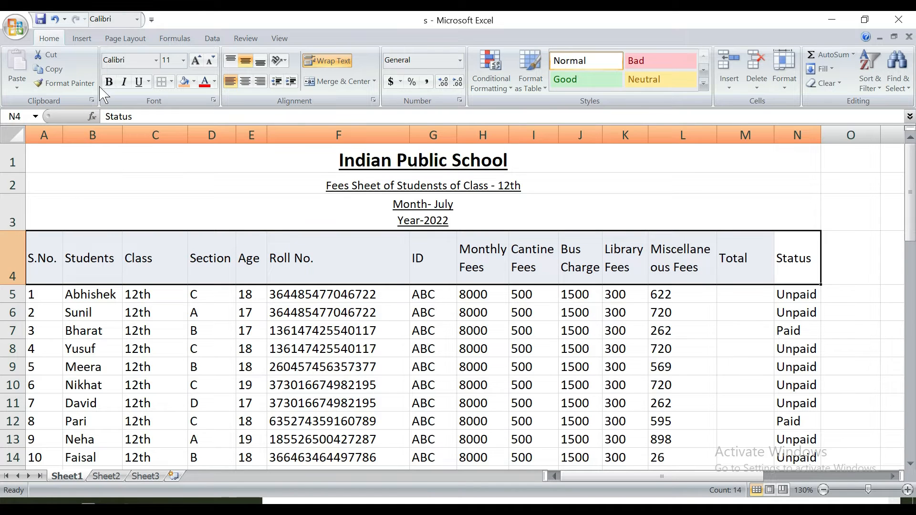
{"action": "left_click", "coordinate": [108, 82]}
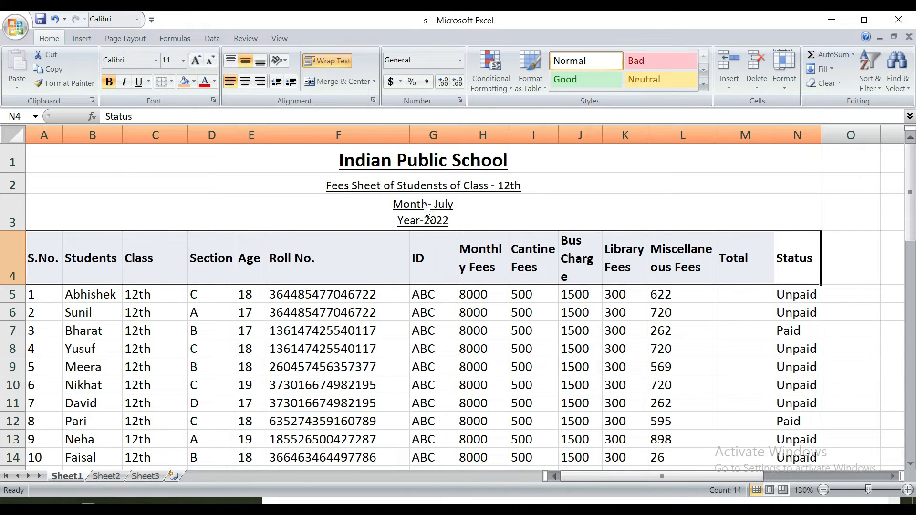
{"action": "left_click", "coordinate": [245, 82]}
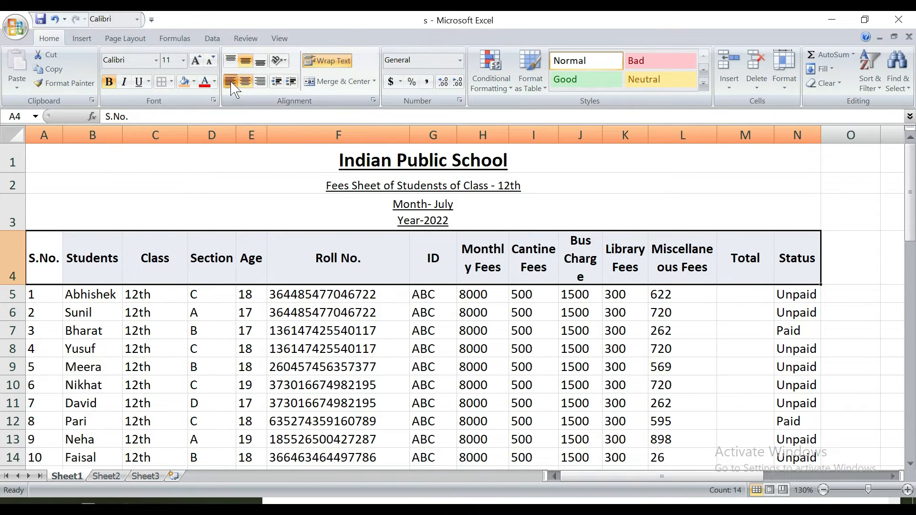
Step: Left-align the column headings in row 4 and apply All Borders to them
{"action": "left_click", "coordinate": [231, 83]}
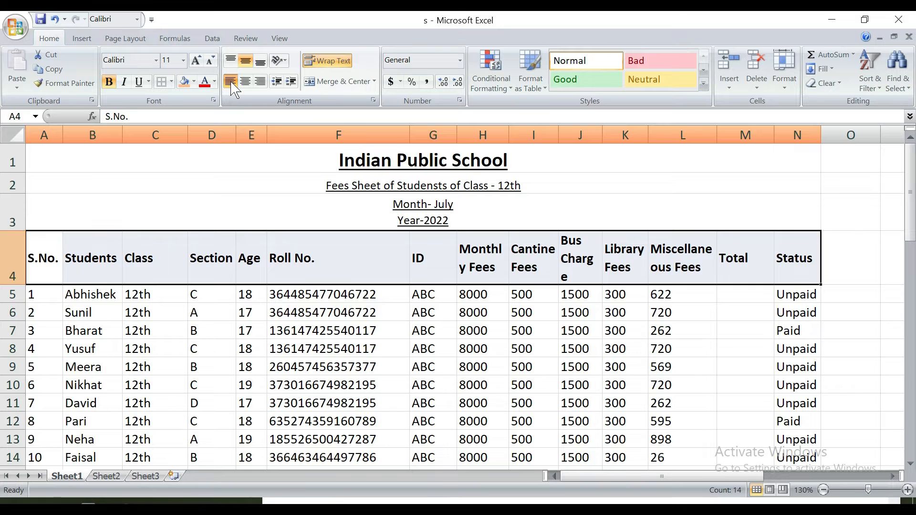
{"action": "left_click", "coordinate": [171, 82]}
{"action": "left_click", "coordinate": [116, 191]}
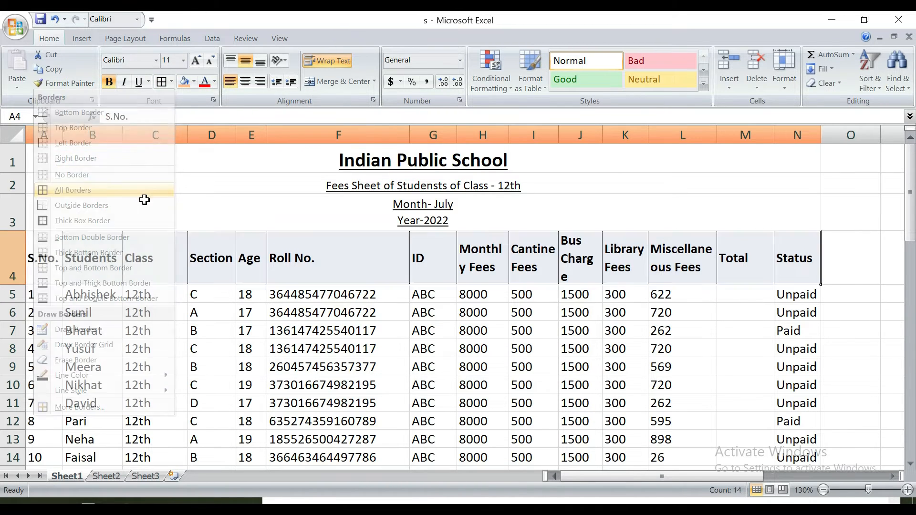
Step: Apply All Borders to the whole fee table from A4 to N19
{"action": "left_click", "coordinate": [334, 257]}
{"action": "scroll", "coordinate": [460, 217], "scroll_direction": "down", "scroll_amount": 2}
{"action": "scroll", "coordinate": [460, 217], "scroll_direction": "down", "scroll_amount": 1}
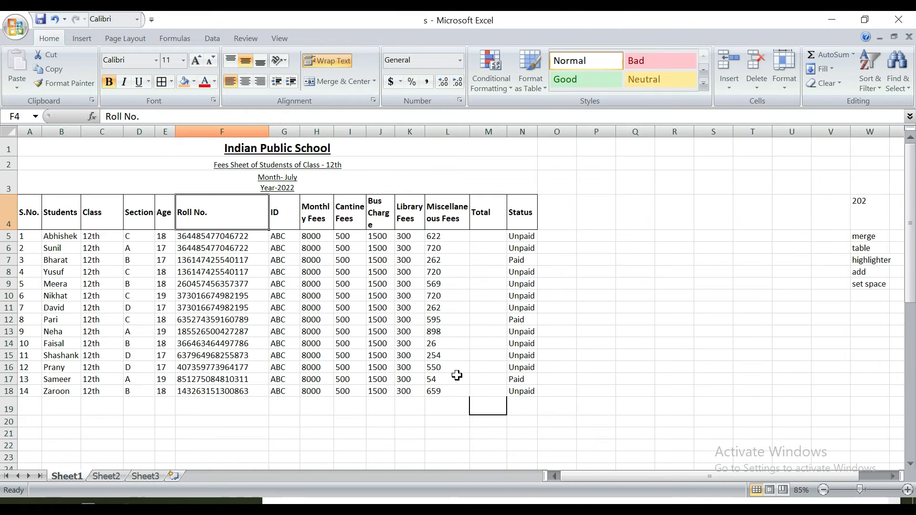
{"action": "left_click_drag", "start_coordinate": [520, 392], "coordinate": [29, 272]}
{"action": "left_click_drag", "start_coordinate": [536, 409], "coordinate": [29, 213]}
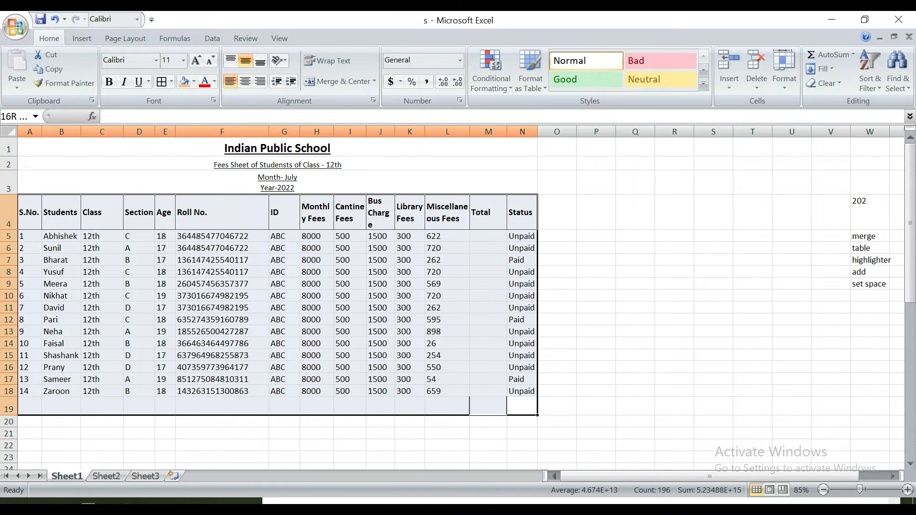
{"action": "left_click", "coordinate": [161, 82]}
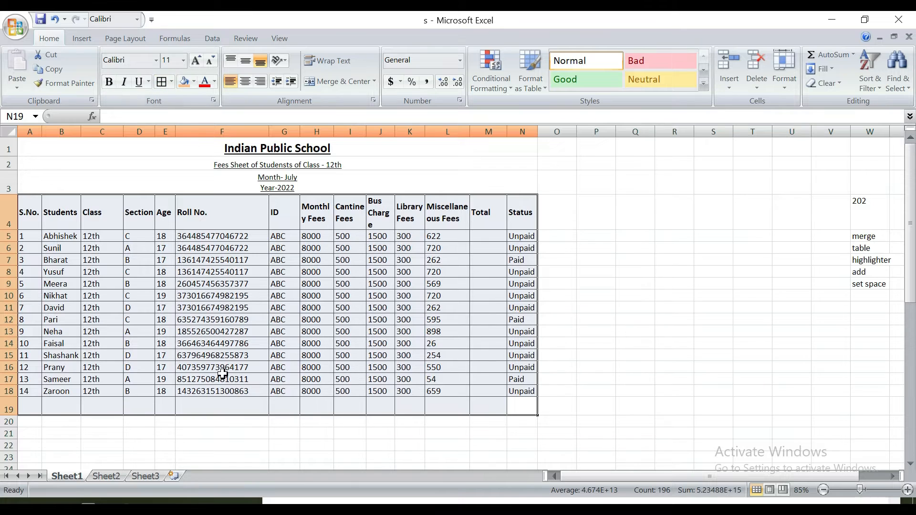
Step: Delete row 19, the empty row directly below the last student
{"action": "left_click", "coordinate": [8, 406]}
{"action": "key", "text": "ctrl+minus"}
{"action": "left_click", "coordinate": [426, 425]}
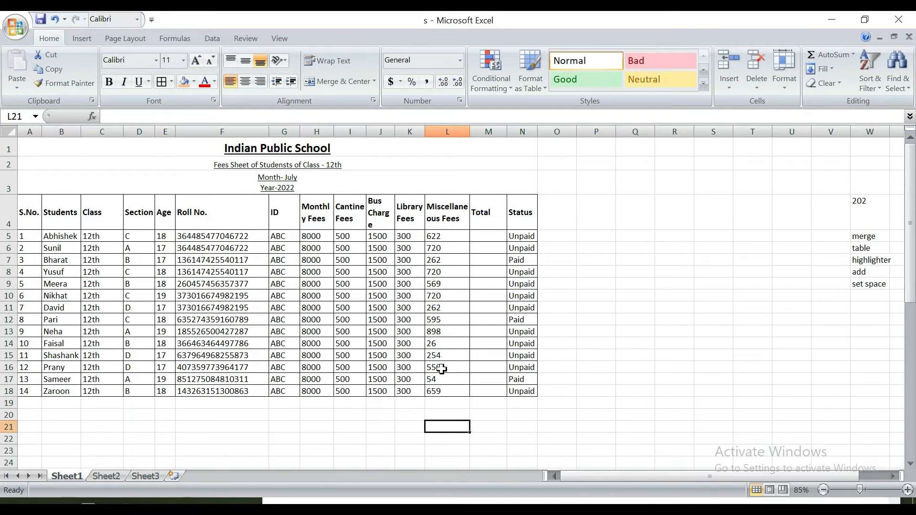
Step: Give the column headings A4:N4 All Borders using the thickest solid line style
{"action": "left_click_drag", "start_coordinate": [516, 204], "coordinate": [29, 207]}
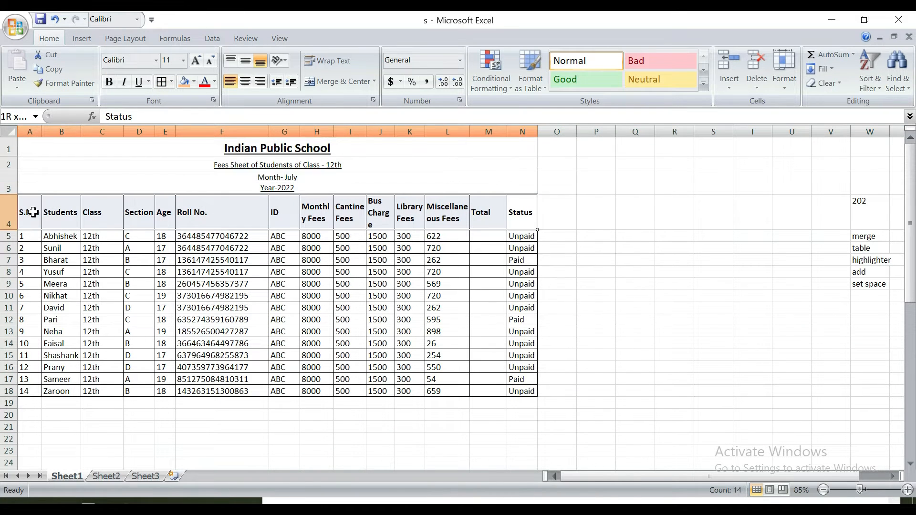
{"action": "left_click", "coordinate": [171, 81]}
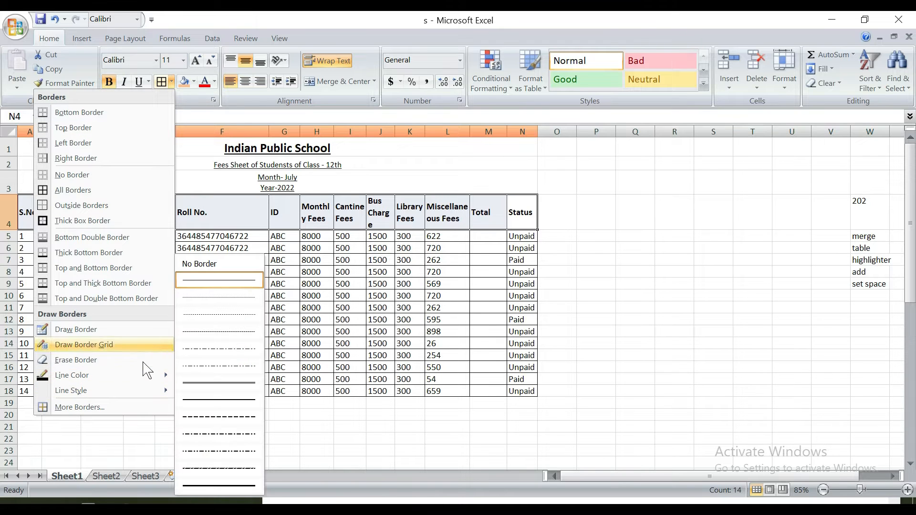
{"action": "left_click", "coordinate": [171, 81]}
{"action": "left_click", "coordinate": [171, 81]}
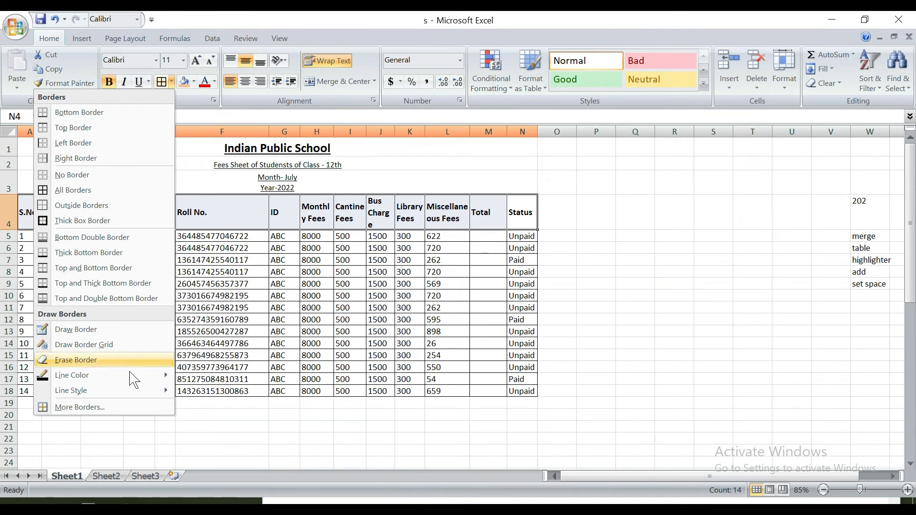
{"action": "mouse_move", "coordinate": [166, 400]}
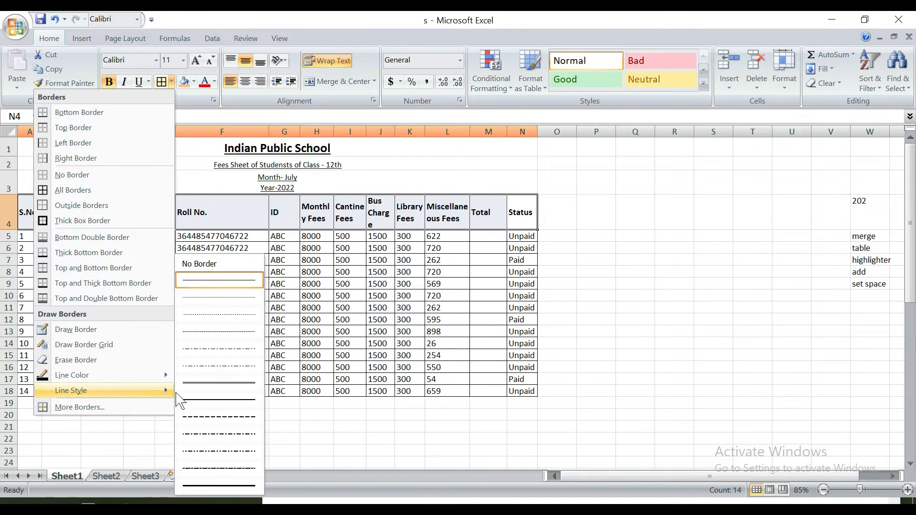
{"action": "left_click", "coordinate": [219, 491]}
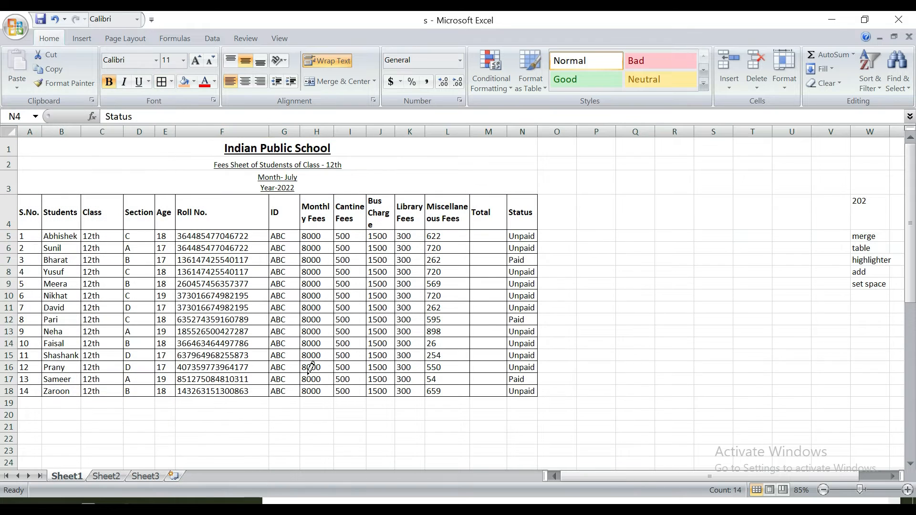
{"action": "left_click", "coordinate": [164, 85]}
{"action": "left_click", "coordinate": [554, 221]}
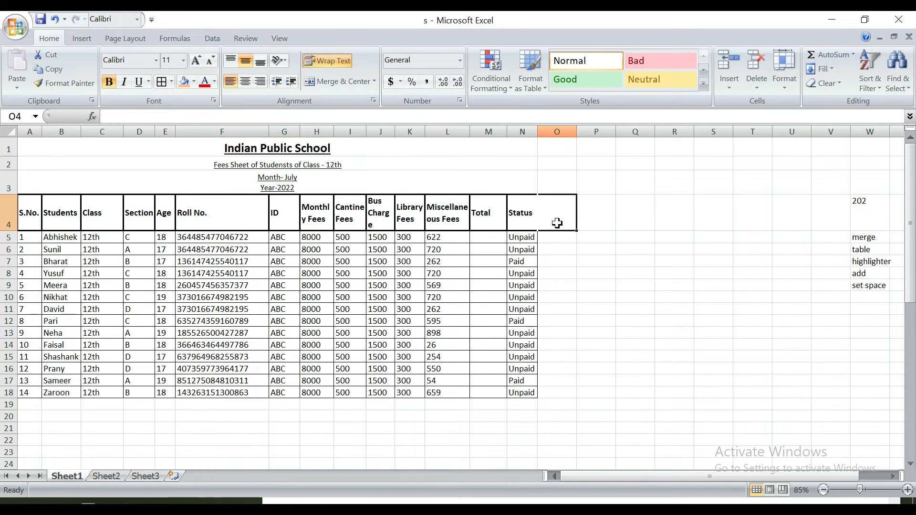
{"action": "left_click", "coordinate": [620, 245]}
Step: Center the text horizontally across row 4, the column headings
{"action": "left_click", "coordinate": [9, 213]}
{"action": "left_click", "coordinate": [246, 82]}
{"action": "left_click", "coordinate": [674, 332]}
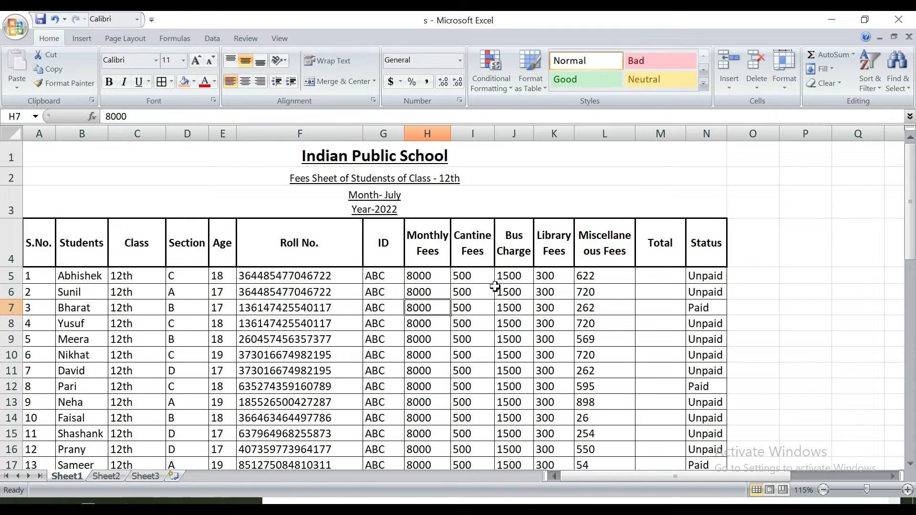
{"action": "left_click", "coordinate": [538, 281]}
{"action": "left_click", "coordinate": [641, 274]}
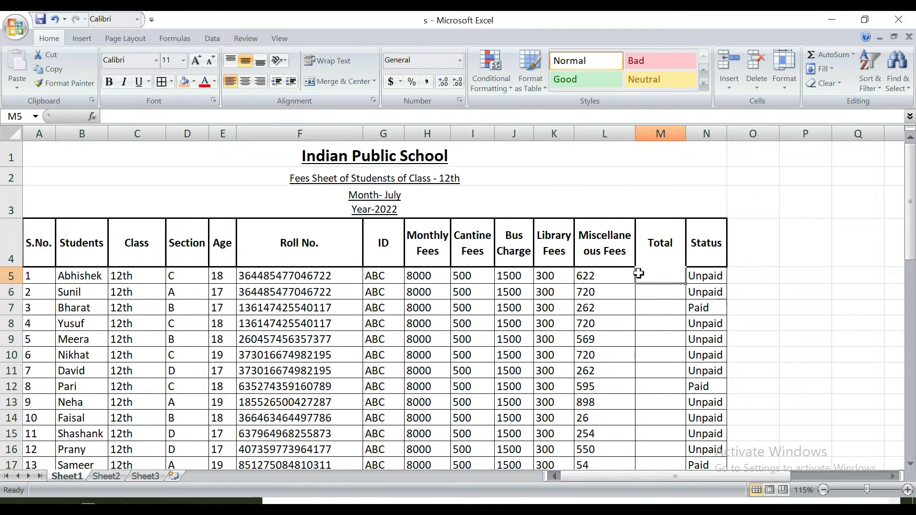
{"action": "left_click", "coordinate": [648, 310]}
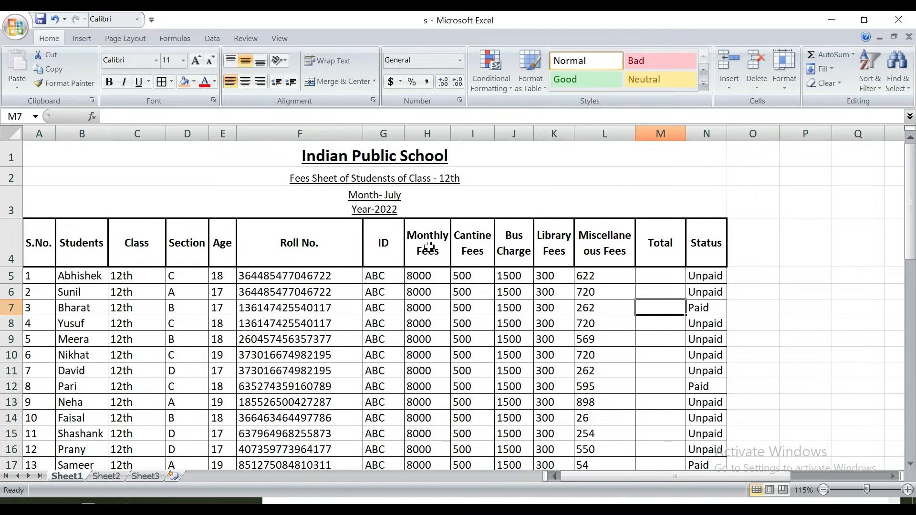
{"action": "left_click", "coordinate": [445, 296]}
{"action": "left_click", "coordinate": [382, 244]}
{"action": "left_click", "coordinate": [428, 237]}
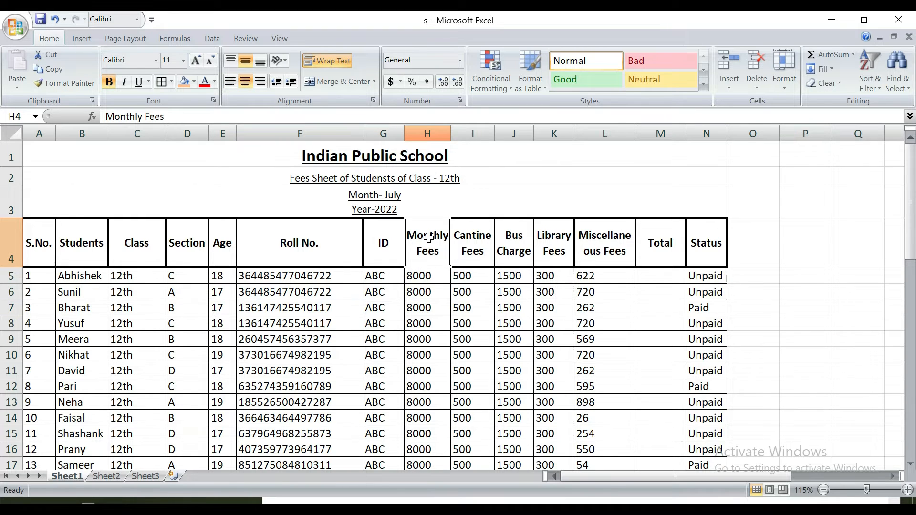
{"action": "left_click", "coordinate": [387, 244]}
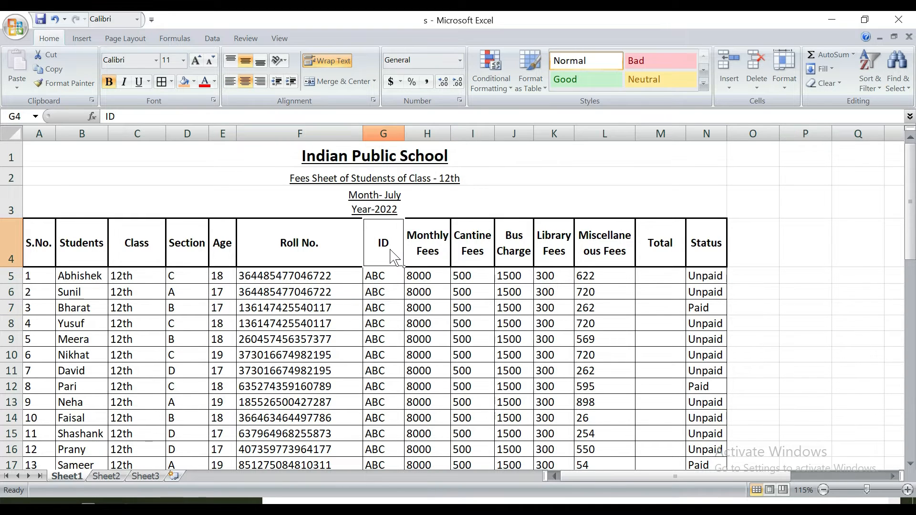
{"action": "left_click", "coordinate": [420, 273]}
{"action": "left_click", "coordinate": [425, 249]}
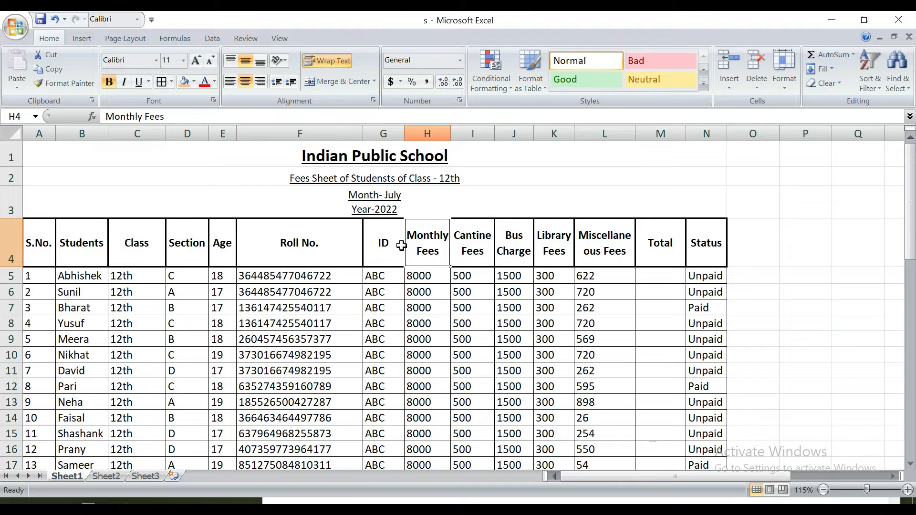
Step: Try inserting a blank column before Monthly Fees, undoing, redoing and again undoing the insertion
{"action": "left_click", "coordinate": [432, 134]}
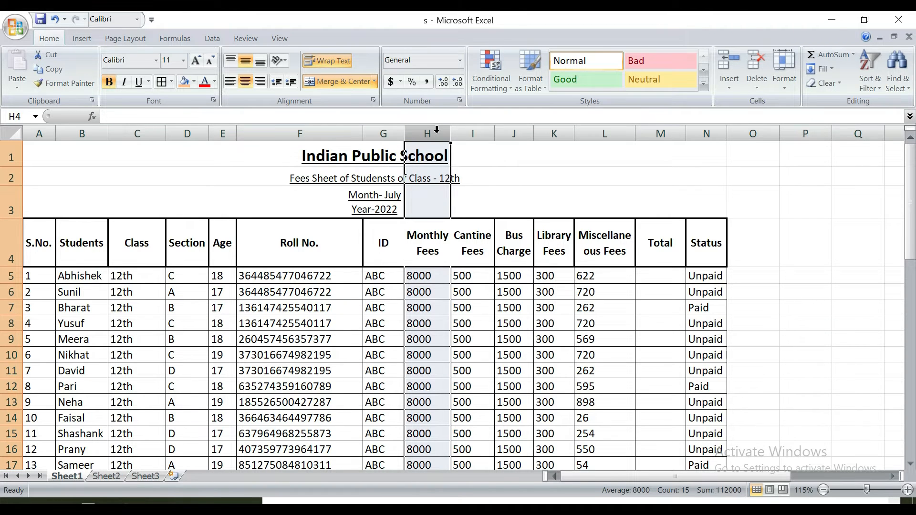
{"action": "key", "text": "ctrl+shift+plus"}
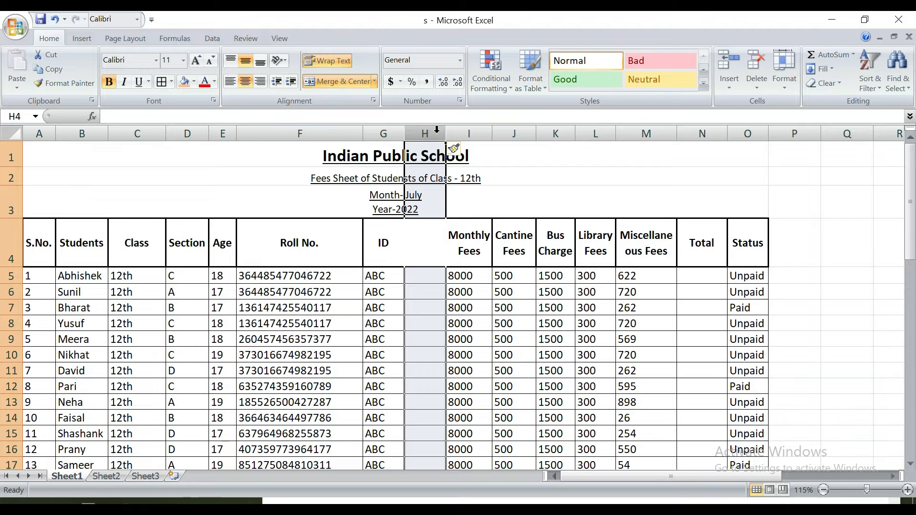
{"action": "left_click", "coordinate": [435, 250]}
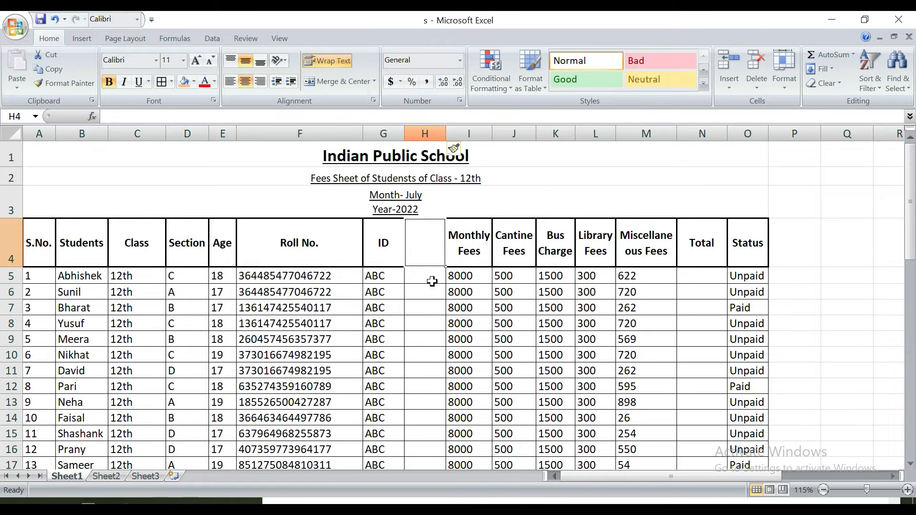
{"action": "scroll", "coordinate": [431, 278], "scroll_direction": "down", "scroll_amount": 1}
{"action": "key", "text": "ctrl+z"}
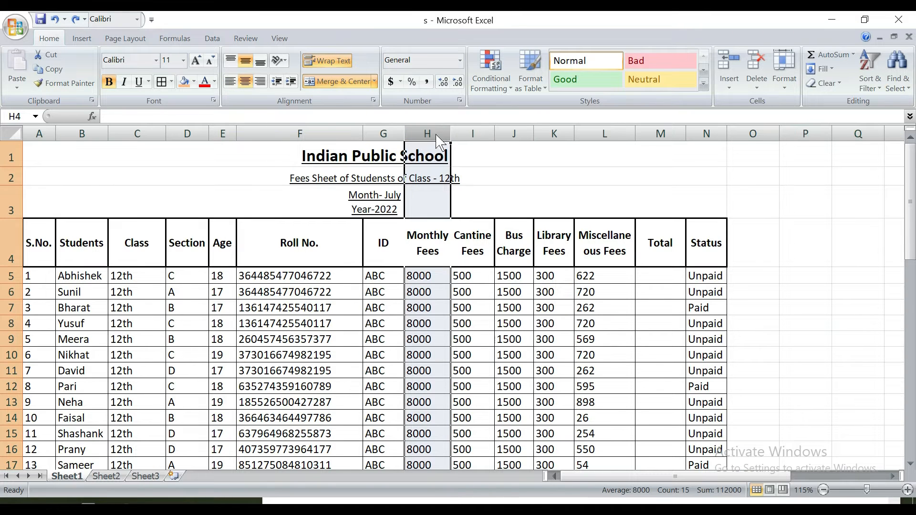
{"action": "key", "text": "ctrl+y"}
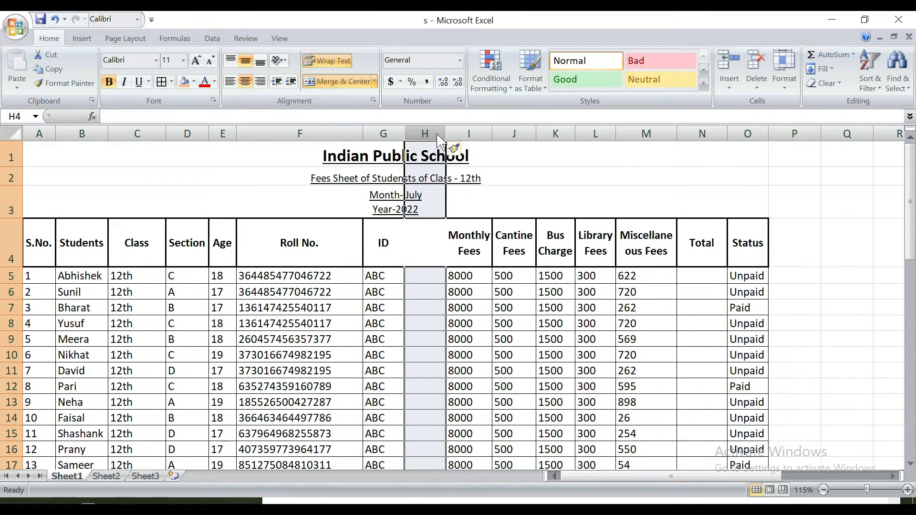
{"action": "key", "text": "ctrl+z"}
Step: Insert an entire column before Monthly Fees from cell H4, using the Insert dialog's Entire column option
{"action": "left_click", "coordinate": [425, 242]}
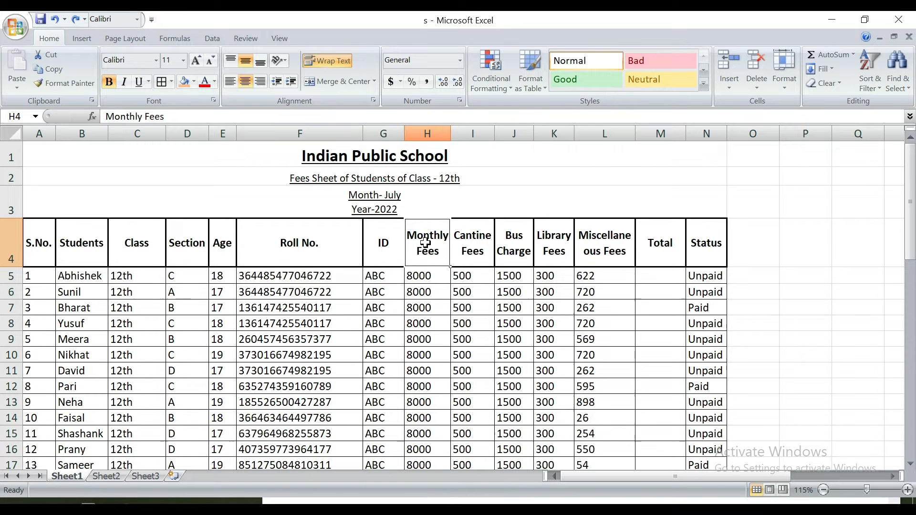
{"action": "right_click", "coordinate": [425, 242]}
{"action": "left_click", "coordinate": [399, 317]}
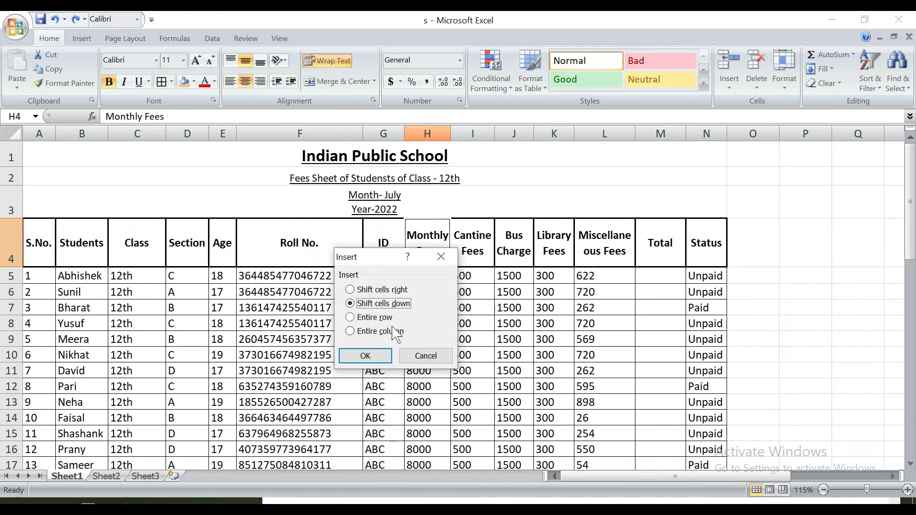
{"action": "left_click", "coordinate": [390, 333]}
{"action": "left_click", "coordinate": [374, 356]}
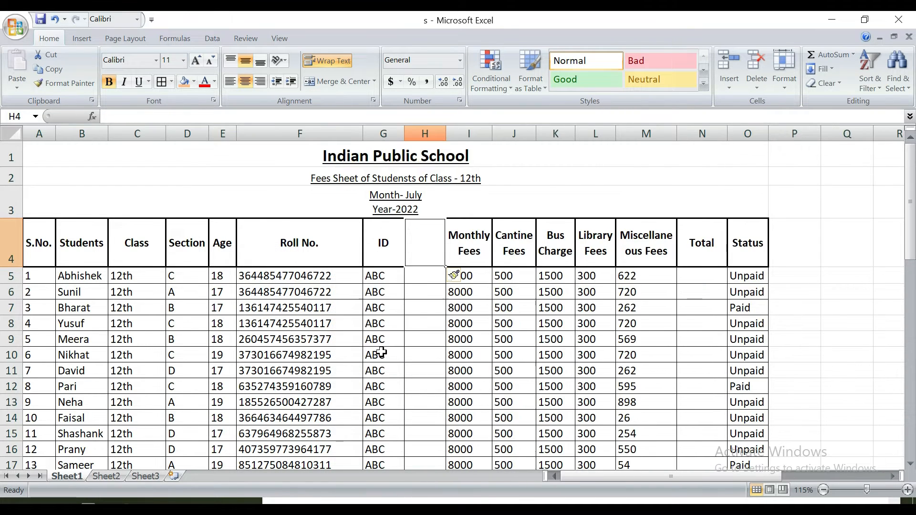
{"action": "left_click", "coordinate": [418, 306]}
{"action": "left_click", "coordinate": [416, 324]}
{"action": "scroll", "coordinate": [416, 327], "scroll_direction": "down", "scroll_amount": 1}
{"action": "scroll", "coordinate": [415, 307], "scroll_direction": "up", "scroll_amount": 1}
Step: Title the new column SD in H4, enter 58 in H5 and fill it down to H18
{"action": "left_click", "coordinate": [433, 233]}
{"action": "type", "text": "SD"}
{"action": "key", "text": "Return"}
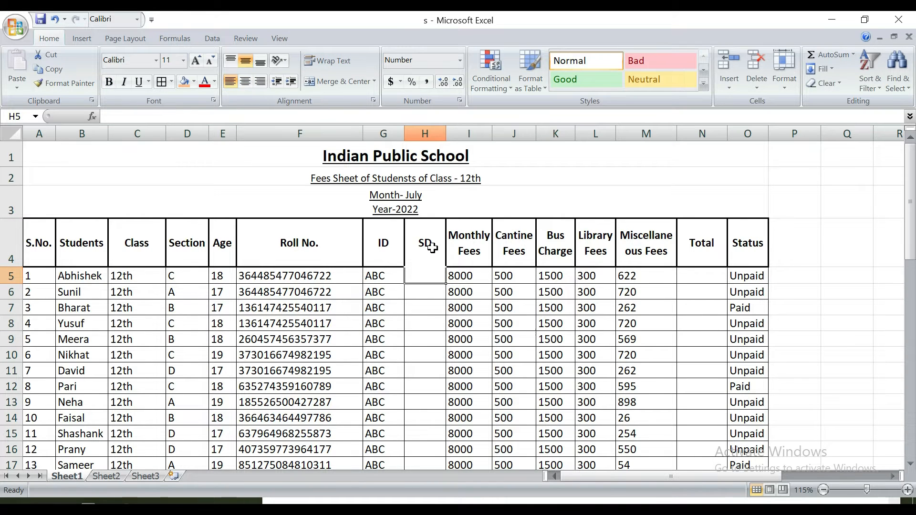
{"action": "type", "text": "58"}
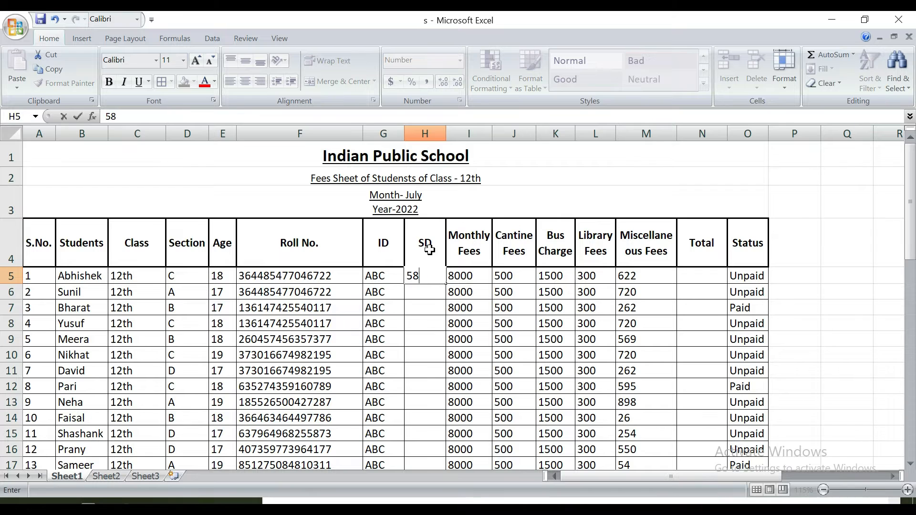
{"action": "key", "text": "Return"}
{"action": "left_click", "coordinate": [427, 276]}
{"action": "left_click_drag", "start_coordinate": [446, 283], "coordinate": [445, 439]}
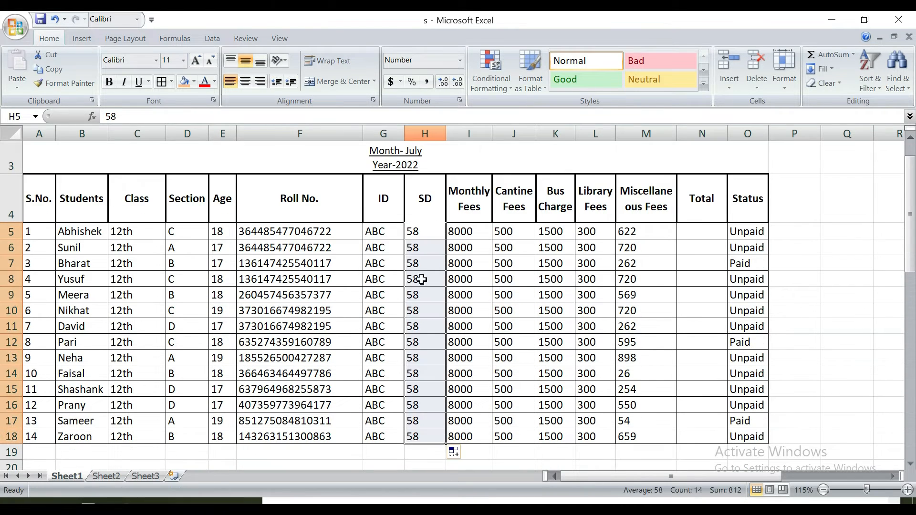
Step: AutoFit the width of the SD column H to its contents
{"action": "double_click", "coordinate": [448, 145]}
{"action": "left_click", "coordinate": [441, 276]}
{"action": "left_click", "coordinate": [286, 232]}
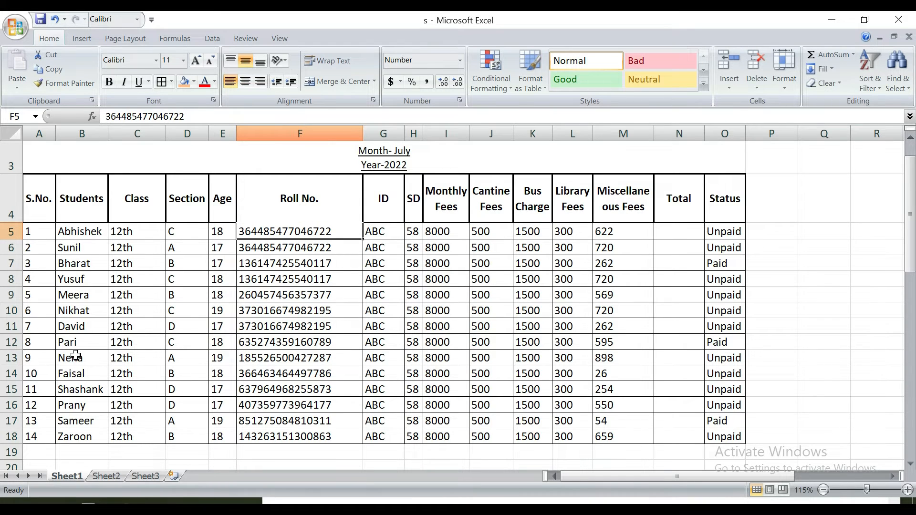
Step: Try inserting a blank row above row 11, the student with S.No. 7, and undo the insertion
{"action": "left_click", "coordinate": [73, 325]}
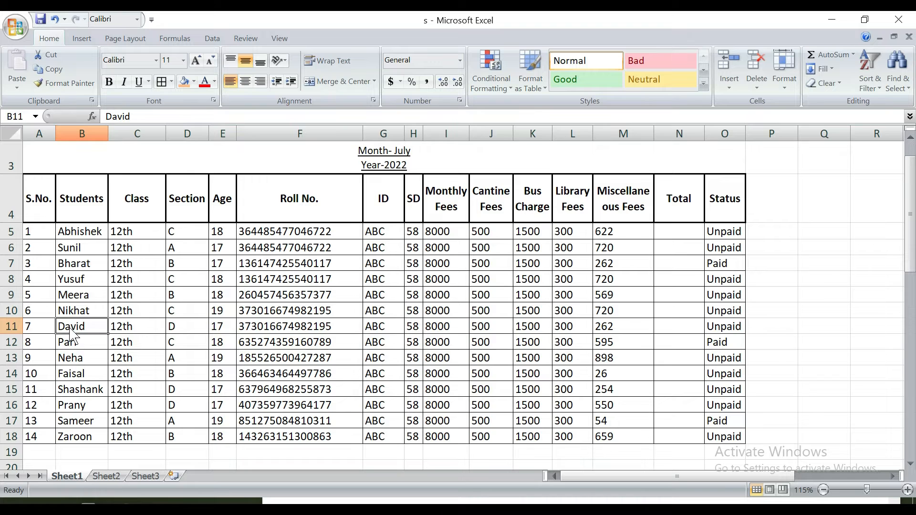
{"action": "left_click", "coordinate": [11, 326]}
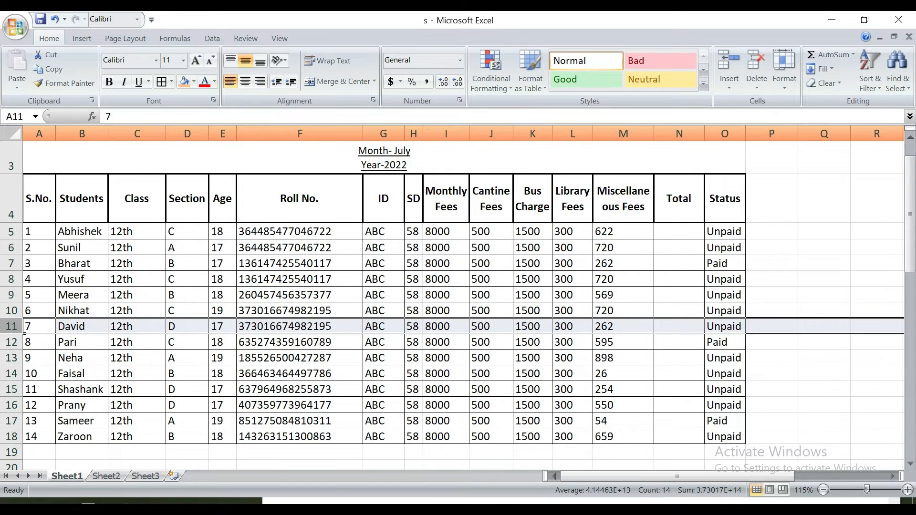
{"action": "left_click", "coordinate": [89, 326]}
{"action": "left_click", "coordinate": [17, 326]}
{"action": "left_click", "coordinate": [70, 325]}
{"action": "left_click", "coordinate": [71, 315]}
{"action": "left_click", "coordinate": [70, 325]}
{"action": "left_click", "coordinate": [13, 326]}
{"action": "key", "text": "ctrl+shift+plus"}
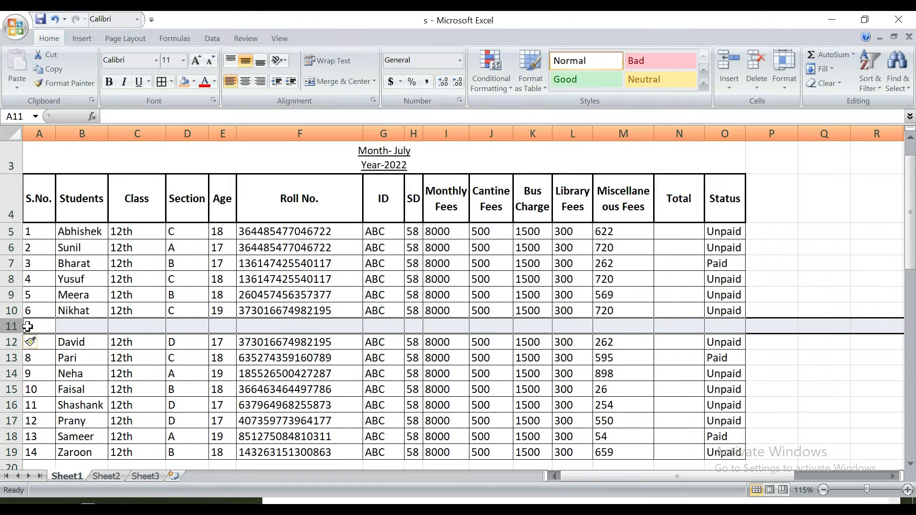
{"action": "left_click", "coordinate": [66, 326]}
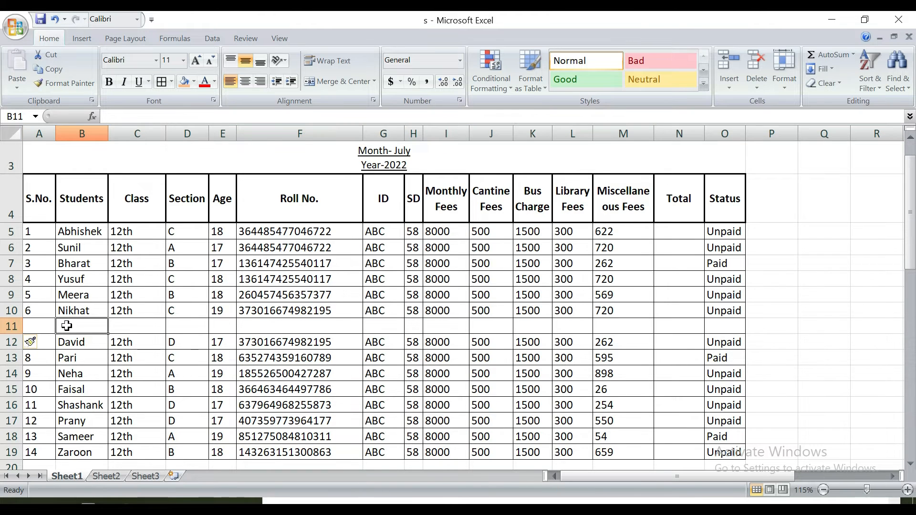
{"action": "key", "text": "ctrl+z"}
{"action": "left_click", "coordinate": [75, 324]}
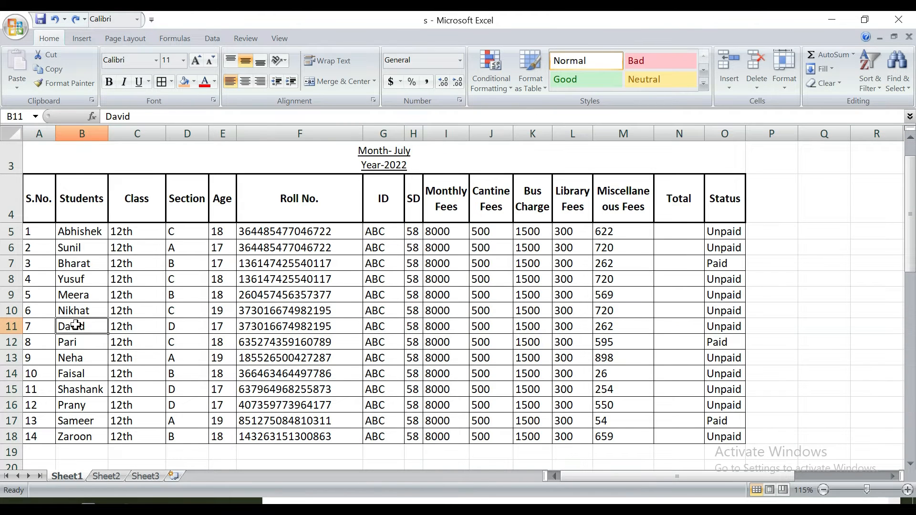
Step: Insert an entire blank row above row 11 and enter the new student's name in B11
{"action": "right_click", "coordinate": [77, 328]}
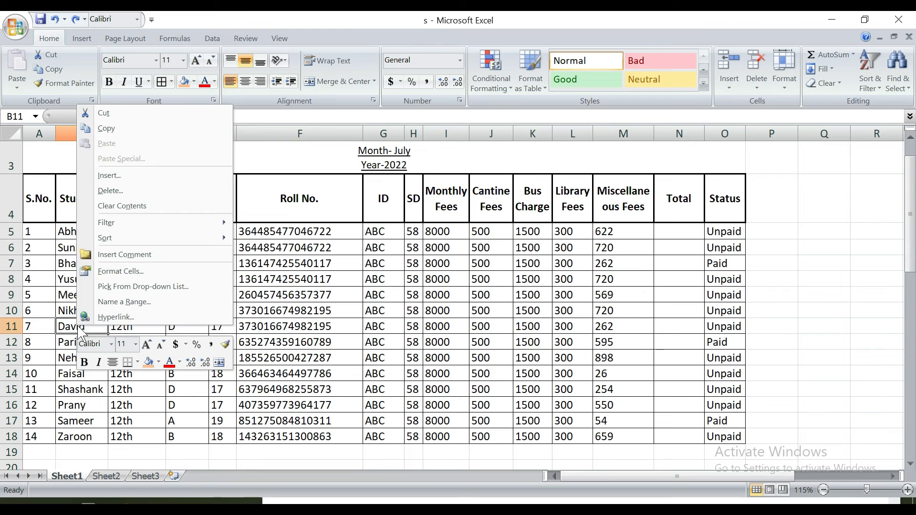
{"action": "left_click", "coordinate": [169, 178]}
{"action": "left_click", "coordinate": [148, 175]}
{"action": "left_click", "coordinate": [137, 212]}
{"action": "left_click", "coordinate": [48, 323]}
{"action": "left_click", "coordinate": [68, 321]}
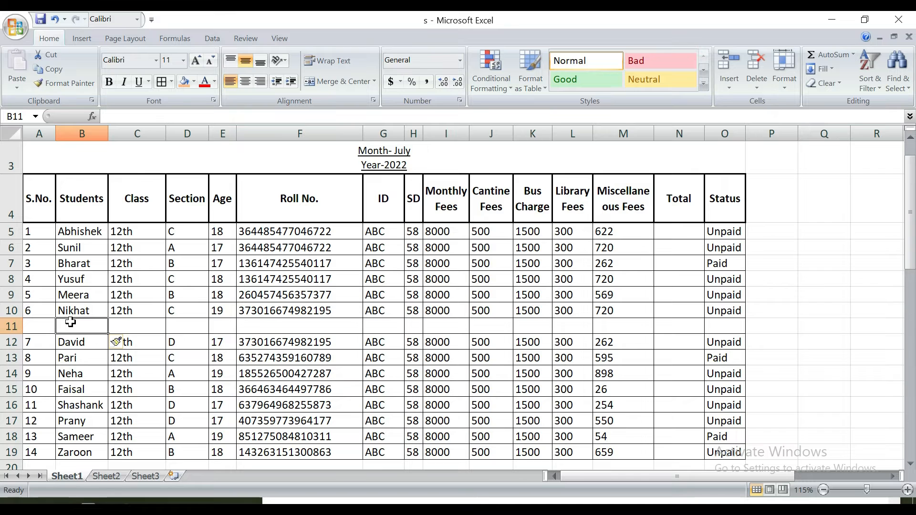
{"action": "double_click", "coordinate": [71, 323]}
{"action": "type", "text": "Rakesh"}
Step: Renumber the S.No. column by filling the series from A10 down to A19
{"action": "left_click", "coordinate": [33, 310]}
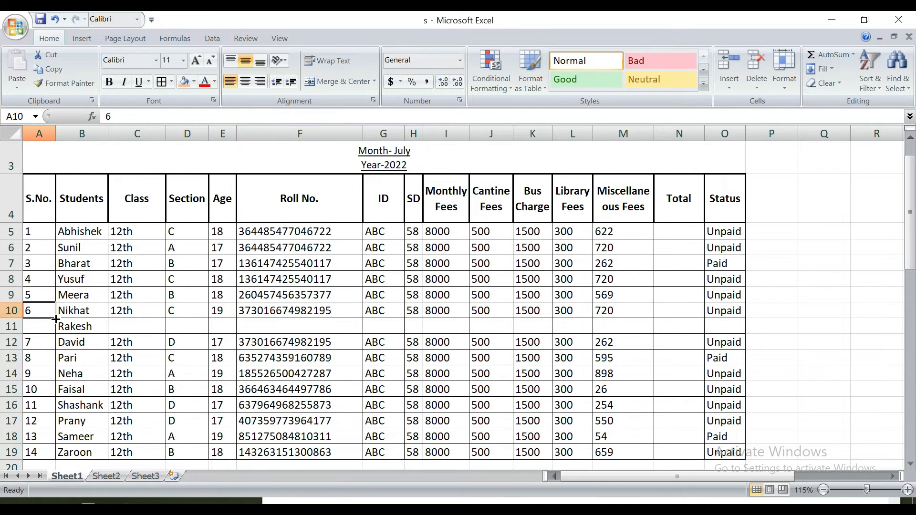
{"action": "scroll", "coordinate": [52, 318], "scroll_direction": "down", "scroll_amount": 2}
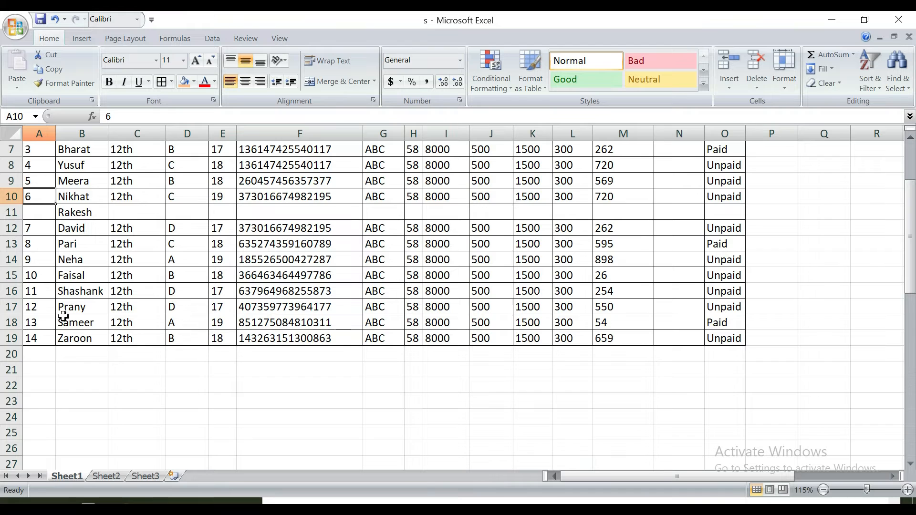
{"action": "left_click", "coordinate": [38, 340]}
{"action": "left_click", "coordinate": [40, 196]}
{"action": "left_click_drag", "start_coordinate": [55, 204], "coordinate": [64, 349]}
{"action": "left_click", "coordinate": [63, 354]}
{"action": "left_click", "coordinate": [43, 384]}
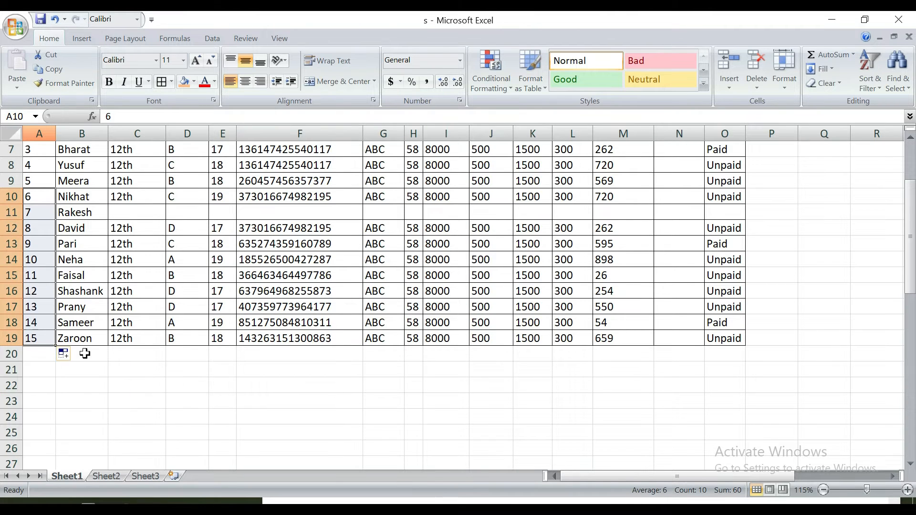
Step: Copy the Class to Total cells C10:N10 and paste them into the new student's row from C11
{"action": "left_click", "coordinate": [122, 198]}
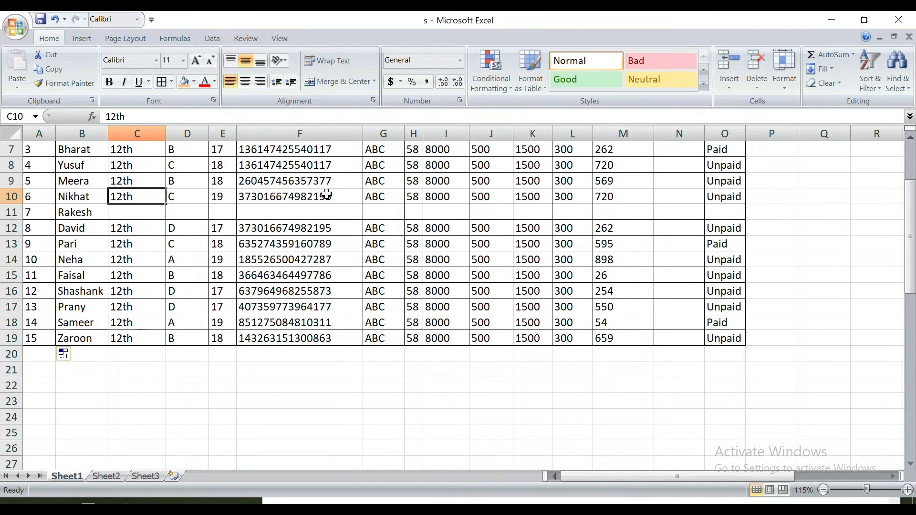
{"action": "left_click", "coordinate": [681, 196], "text": "shift"}
{"action": "key", "text": "ctrl+c"}
{"action": "left_click", "coordinate": [155, 214]}
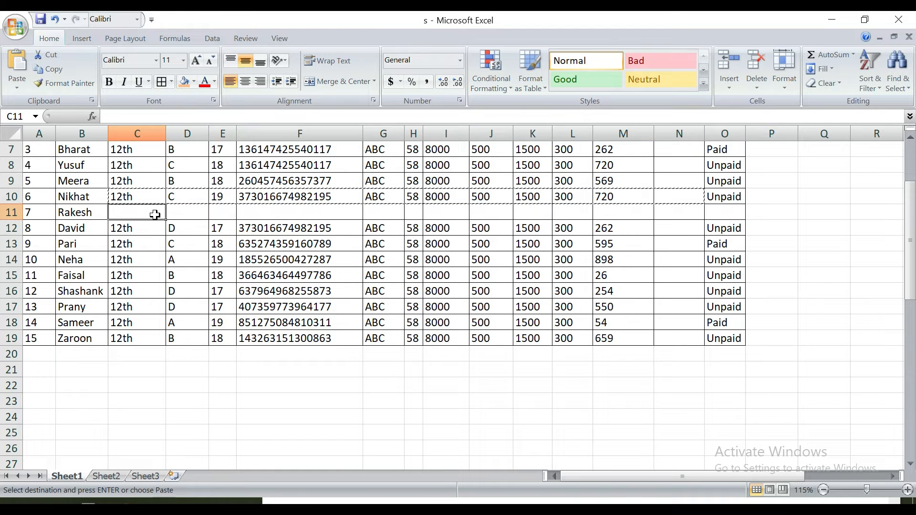
{"action": "key", "text": "ctrl+v"}
{"action": "key", "text": "Escape"}
{"action": "scroll", "coordinate": [244, 188], "scroll_direction": "up", "scroll_amount": 2}
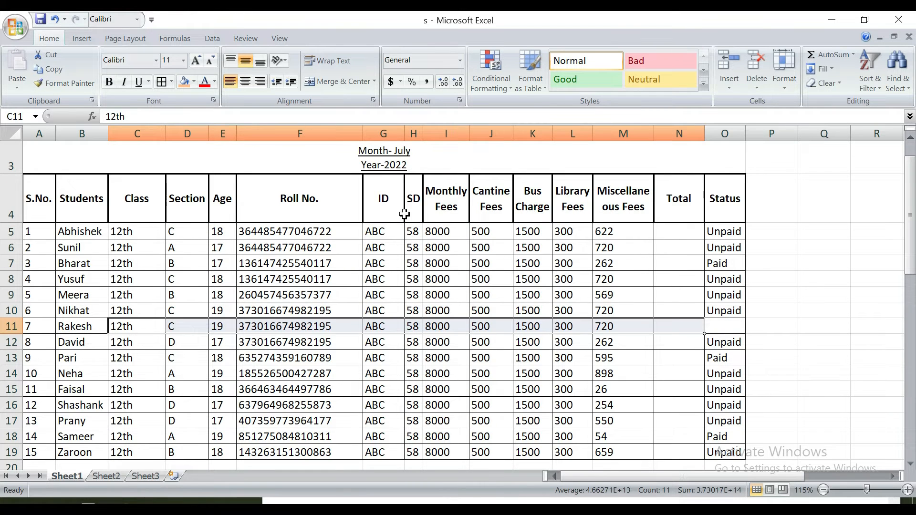
Step: Widen the Total column N to roughly three times its width
{"action": "left_click_drag", "start_coordinate": [447, 234], "coordinate": [668, 229]}
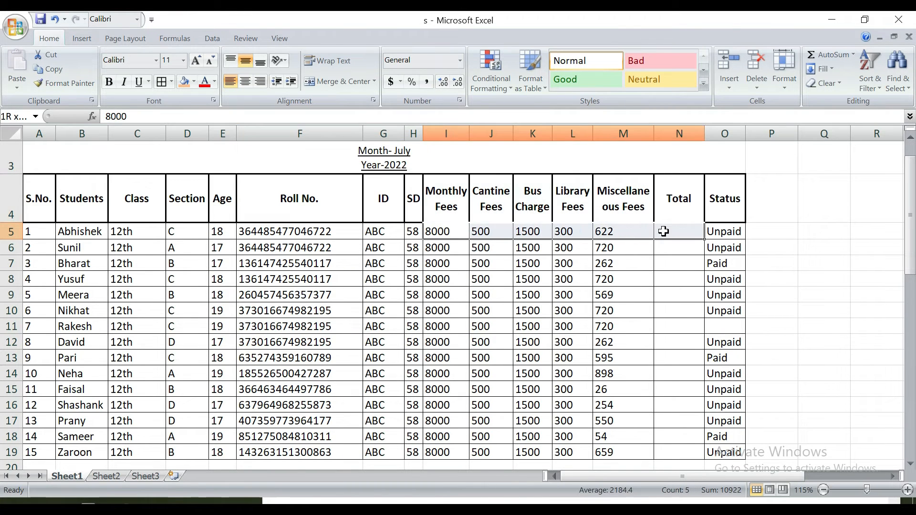
{"action": "left_click", "coordinate": [460, 231]}
{"action": "left_click", "coordinate": [685, 229]}
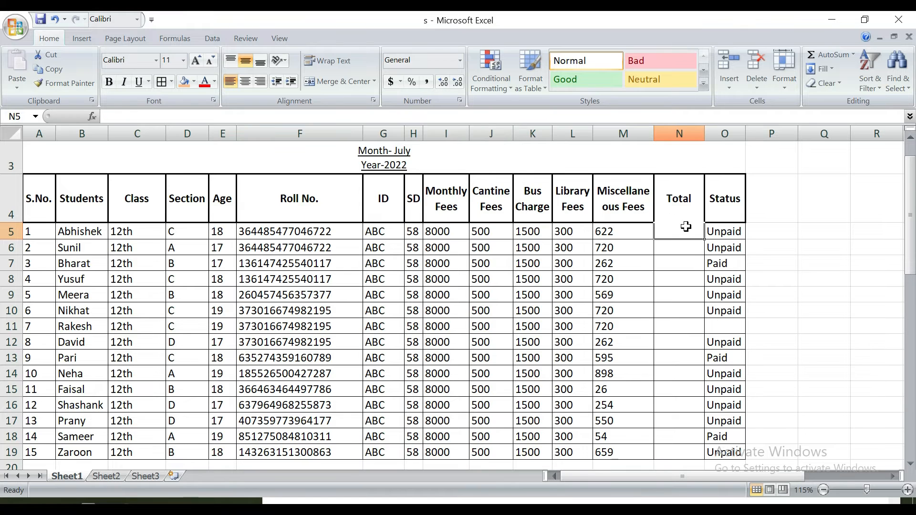
{"action": "left_click", "coordinate": [681, 251]}
{"action": "left_click", "coordinate": [676, 233]}
{"action": "left_click_drag", "start_coordinate": [704, 134], "coordinate": [808, 143]}
{"action": "left_click", "coordinate": [692, 276]}
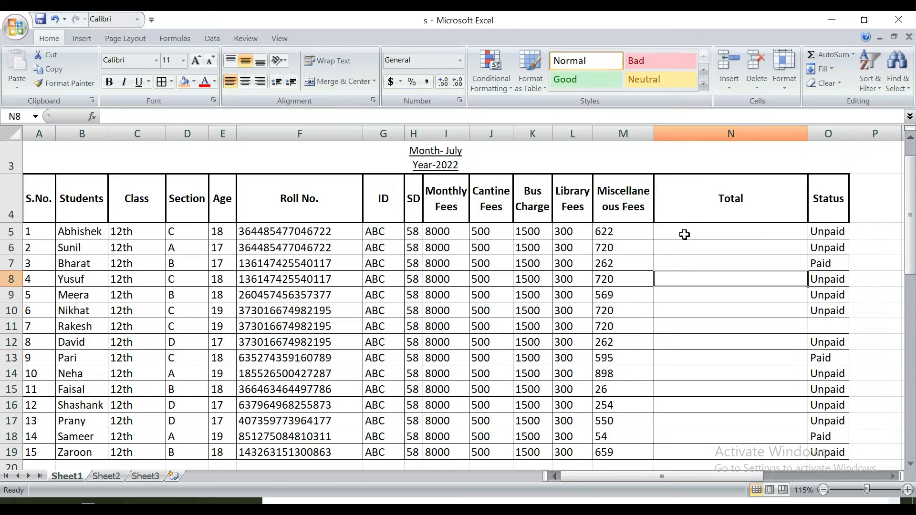
Step: Add the five fee cells of row 5 in N5 with the formula =I5+J5+K5+L5+M5
{"action": "left_click", "coordinate": [681, 232]}
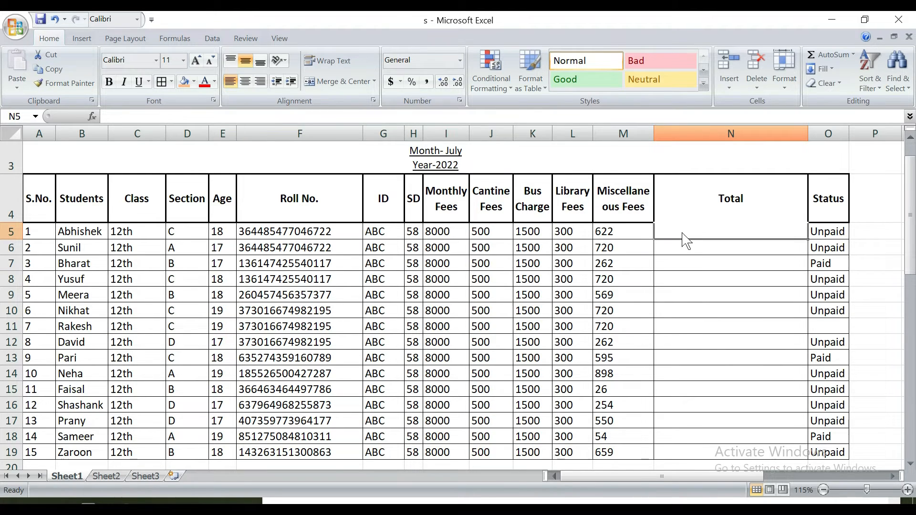
{"action": "type", "text": "="}
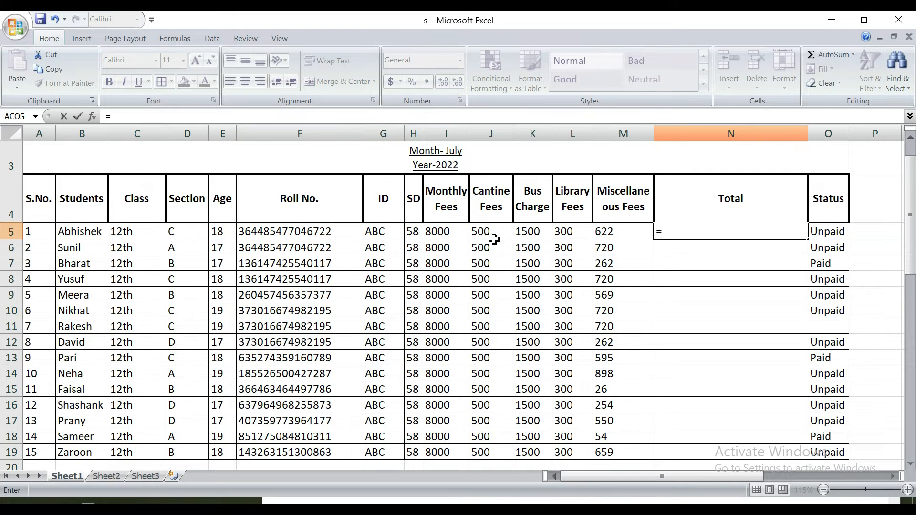
{"action": "left_click", "coordinate": [445, 230]}
{"action": "type", "text": "+"}
{"action": "left_click", "coordinate": [477, 231]}
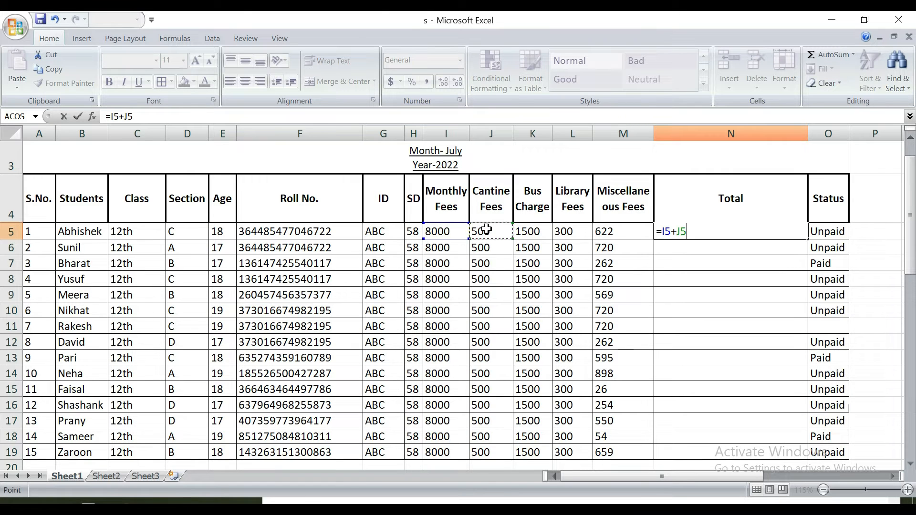
{"action": "type", "text": "+"}
{"action": "left_click", "coordinate": [527, 230]}
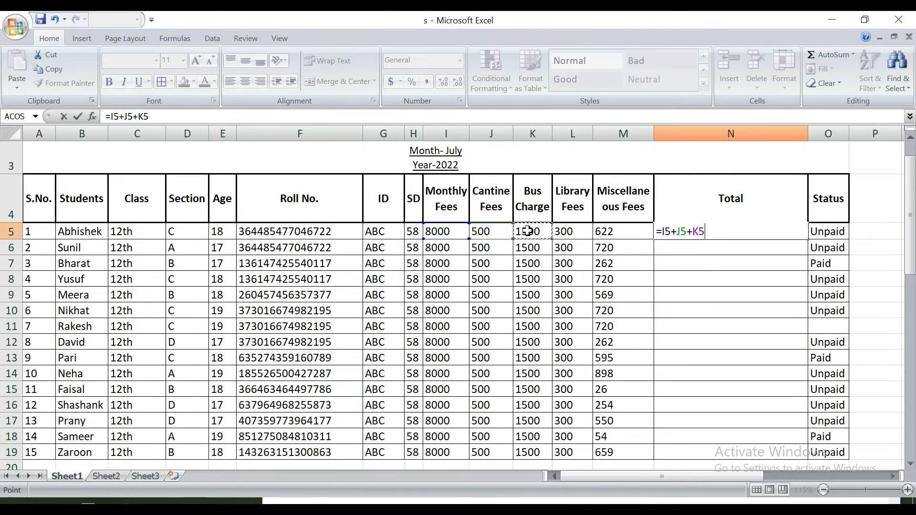
{"action": "type", "text": "+"}
{"action": "left_click", "coordinate": [566, 229]}
{"action": "type", "text": "+"}
{"action": "left_click", "coordinate": [607, 237]}
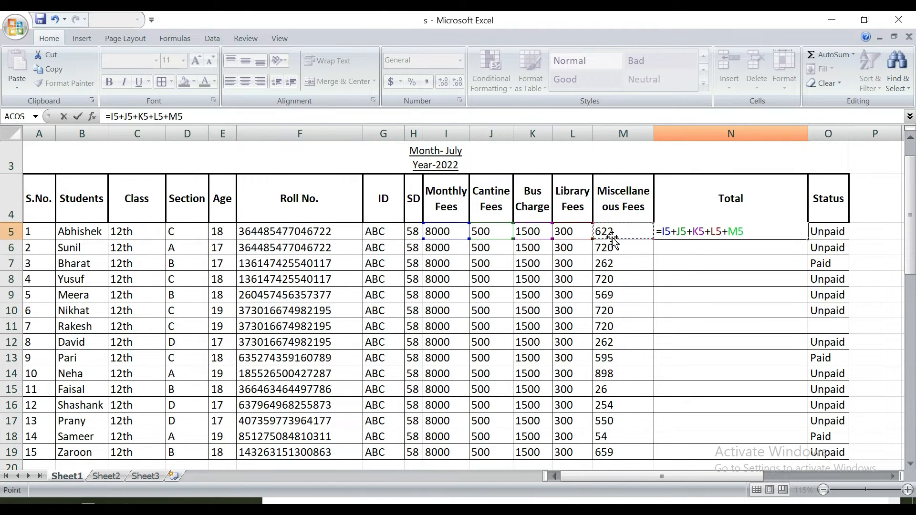
{"action": "key", "text": "Return"}
Step: Examine the cell references used in the total formula of N5
{"action": "left_click", "coordinate": [698, 230]}
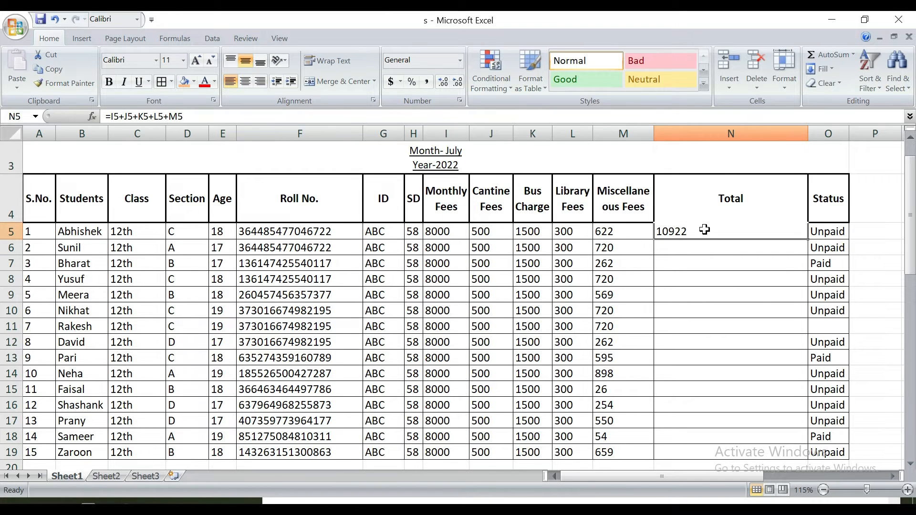
{"action": "double_click", "coordinate": [704, 230]}
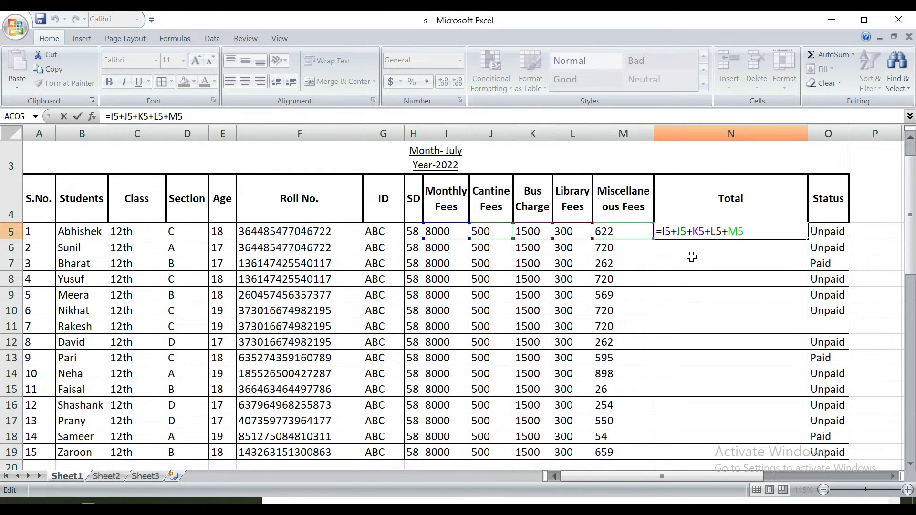
{"action": "key", "text": "Escape"}
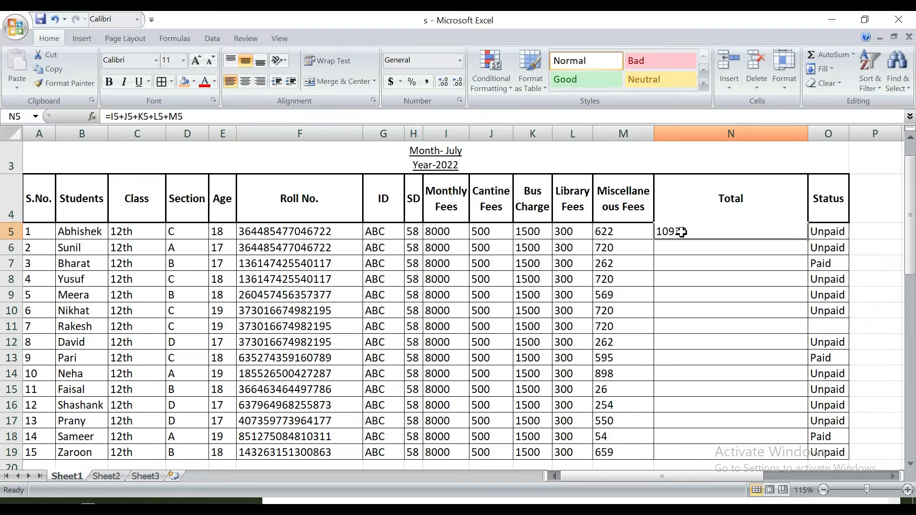
{"action": "double_click", "coordinate": [681, 231]}
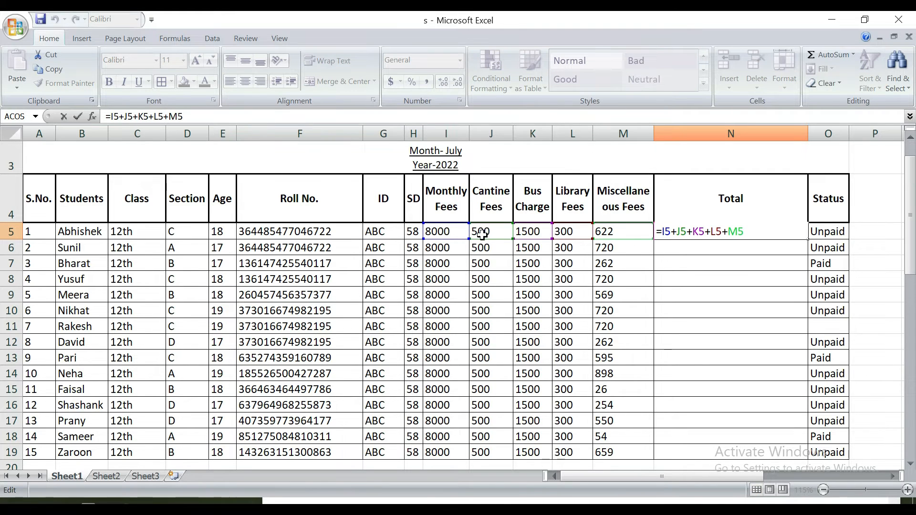
Step: Try swapping the last reference in N5's total formula for cells in other rows, such as N7, K13 and K9, and cancel the edit
{"action": "double_click", "coordinate": [681, 232]}
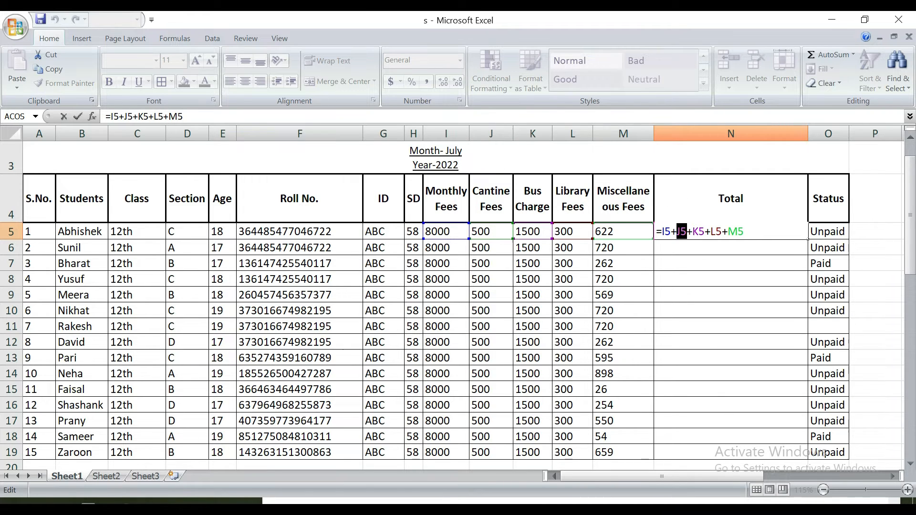
{"action": "double_click", "coordinate": [697, 232]}
{"action": "double_click", "coordinate": [735, 232]}
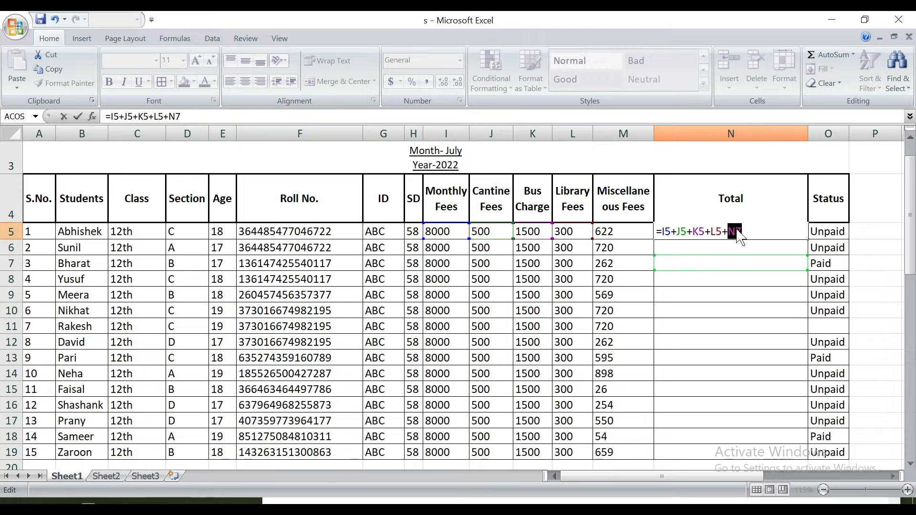
{"action": "left_click", "coordinate": [728, 267]}
{"action": "left_click", "coordinate": [722, 307]}
{"action": "left_click", "coordinate": [697, 338]}
{"action": "left_click", "coordinate": [715, 405]}
{"action": "left_click", "coordinate": [723, 339]}
{"action": "left_click", "coordinate": [709, 310]}
{"action": "left_click", "coordinate": [741, 252]}
{"action": "left_click", "coordinate": [736, 300]}
{"action": "left_click", "coordinate": [724, 387]}
{"action": "left_click", "coordinate": [726, 343]}
{"action": "left_click", "coordinate": [750, 308]}
{"action": "left_click", "coordinate": [752, 292]}
{"action": "left_click", "coordinate": [752, 266]}
{"action": "left_click", "coordinate": [741, 343]}
{"action": "left_click", "coordinate": [713, 370]}
{"action": "left_click", "coordinate": [683, 311]}
{"action": "left_click", "coordinate": [618, 309]}
{"action": "left_click", "coordinate": [753, 292]}
{"action": "left_click", "coordinate": [755, 362]}
{"action": "left_click", "coordinate": [548, 324]}
{"action": "left_click", "coordinate": [605, 291]}
{"action": "left_click", "coordinate": [685, 328]}
{"action": "left_click", "coordinate": [701, 284]}
{"action": "left_click", "coordinate": [714, 341]}
{"action": "left_click", "coordinate": [722, 295]}
{"action": "left_click", "coordinate": [558, 327]}
{"action": "left_click", "coordinate": [535, 362]}
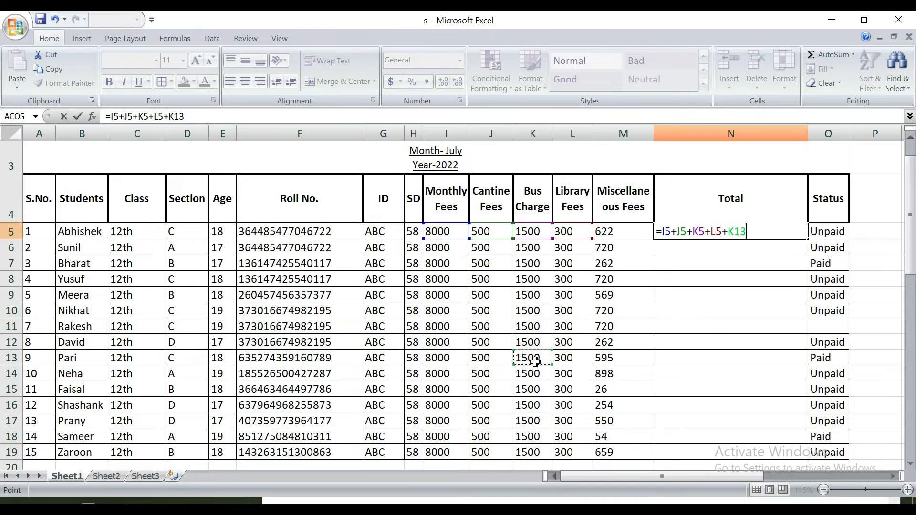
{"action": "left_click", "coordinate": [558, 296]}
{"action": "left_click", "coordinate": [527, 290]}
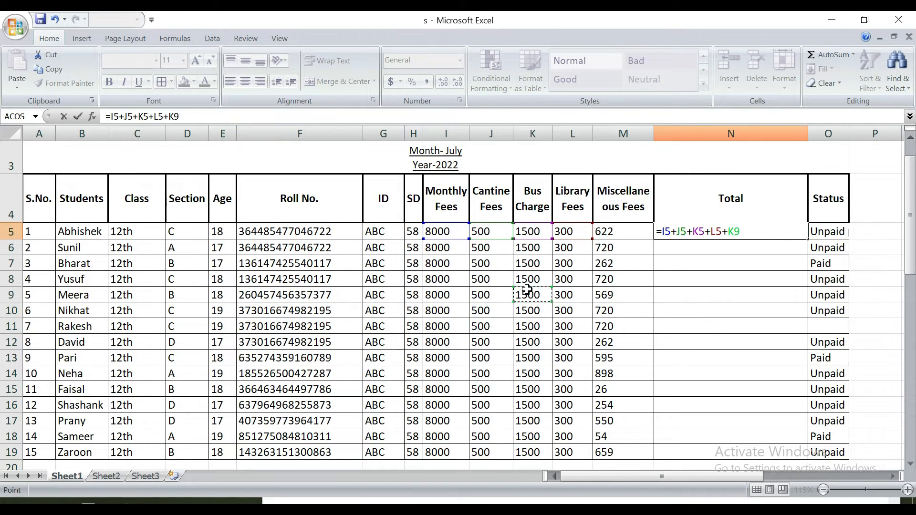
{"action": "key", "text": "Escape"}
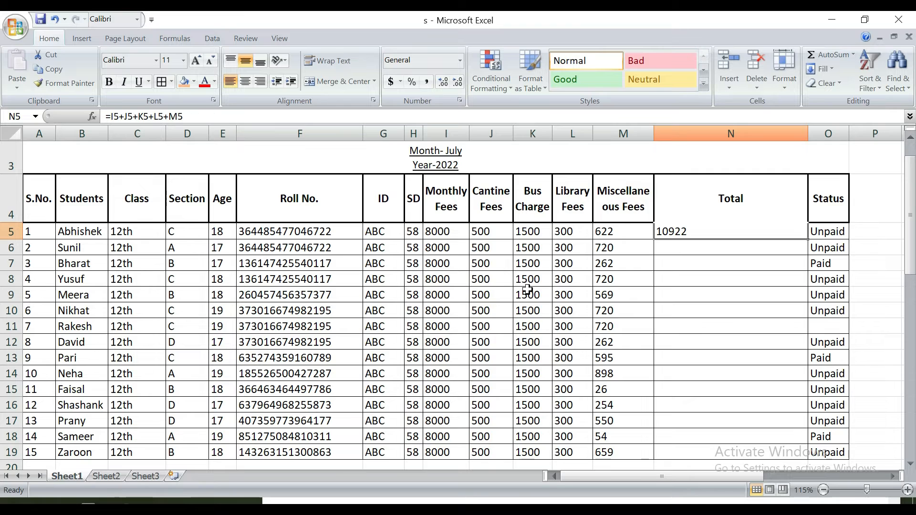
Step: Replace the J5 reference in N5's total formula with M9, making it =I5+M9+K5+L5+M5
{"action": "key", "text": "ctrl+z"}
{"action": "double_click", "coordinate": [682, 232]}
{"action": "key", "text": "Escape"}
{"action": "double_click", "coordinate": [687, 231]}
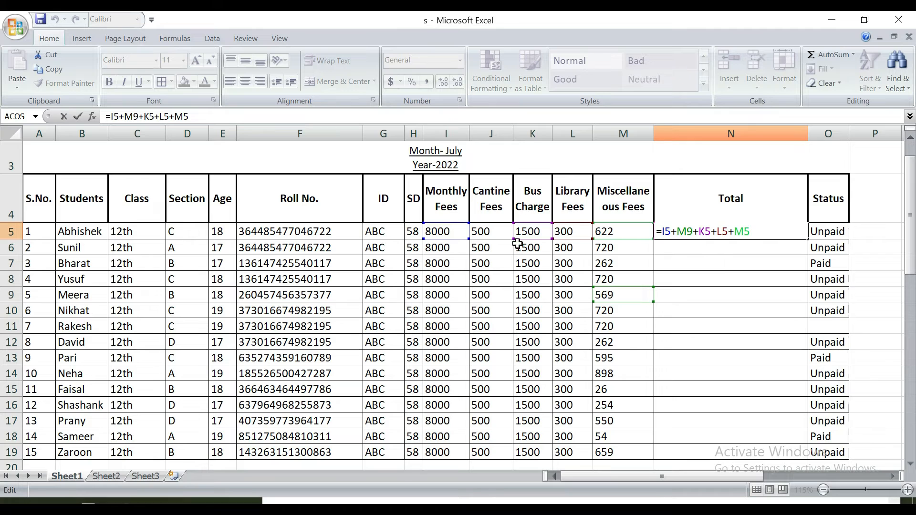
{"action": "double_click", "coordinate": [685, 232]}
{"action": "left_click", "coordinate": [566, 295]}
{"action": "left_click", "coordinate": [606, 265]}
{"action": "left_click", "coordinate": [611, 322]}
{"action": "left_click", "coordinate": [545, 310]}
{"action": "left_click", "coordinate": [560, 269]}
{"action": "left_click", "coordinate": [417, 292]}
{"action": "left_click", "coordinate": [464, 331]}
{"action": "left_click", "coordinate": [506, 307]}
{"action": "key", "text": "ctrl+z"}
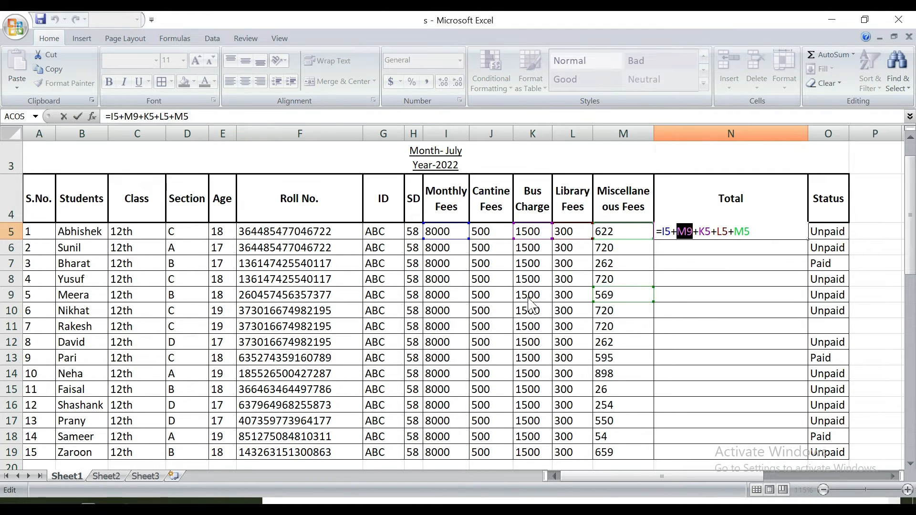
{"action": "key", "text": "ctrl+Return"}
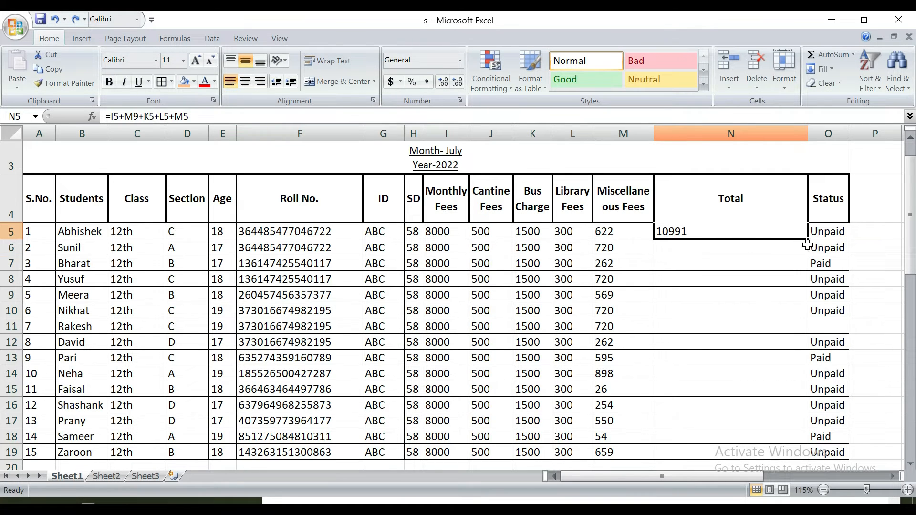
Step: Fill the total formula from N5 down the Total column to N19
{"action": "left_click_drag", "start_coordinate": [718, 248], "coordinate": [712, 452]}
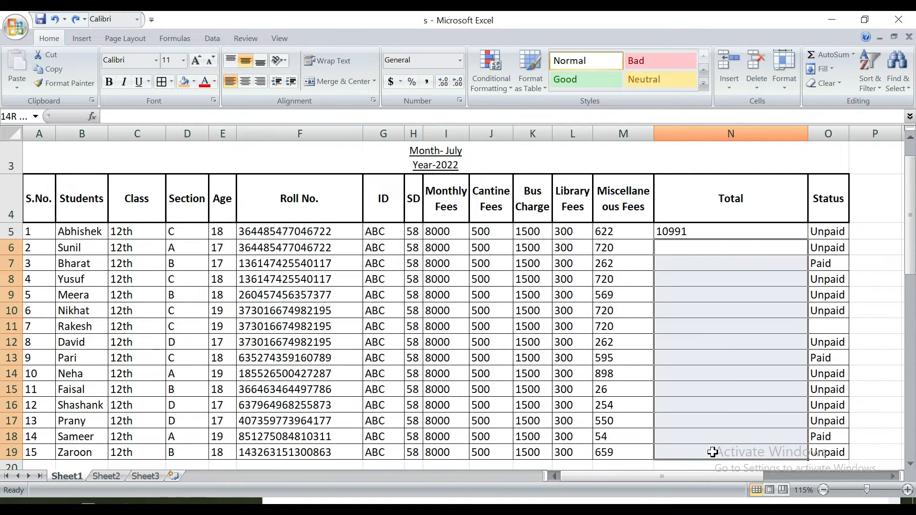
{"action": "left_click", "coordinate": [693, 245]}
{"action": "left_click", "coordinate": [566, 245]}
{"action": "left_click", "coordinate": [491, 248]}
{"action": "left_click", "coordinate": [411, 253]}
{"action": "left_click", "coordinate": [803, 233]}
{"action": "left_click_drag", "start_coordinate": [808, 239], "coordinate": [801, 455]}
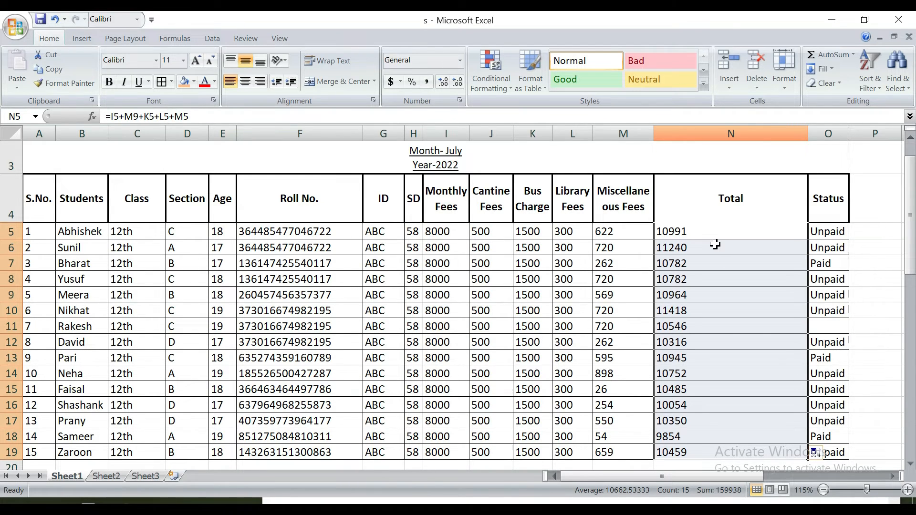
Step: Undo the fill and the M9 reference change, and clear the formula from N5
{"action": "key", "text": "ctrl+z"}
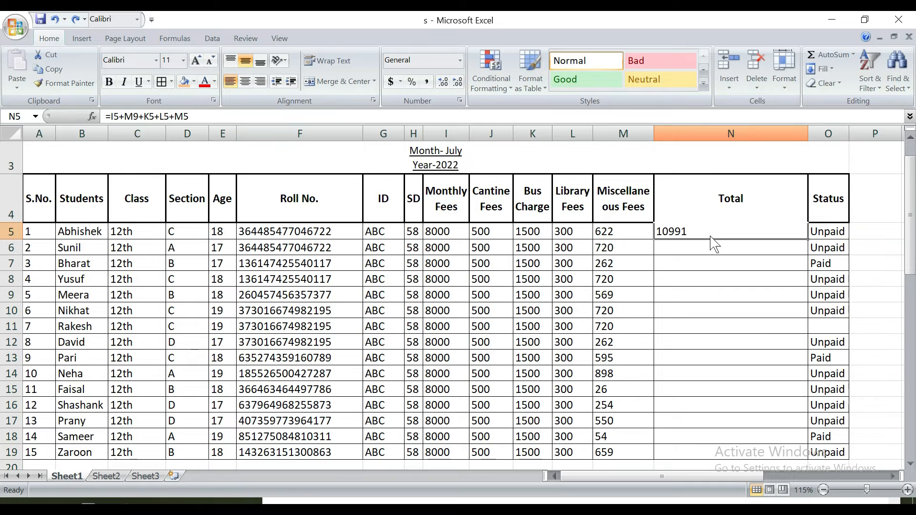
{"action": "key", "text": "ctrl+z"}
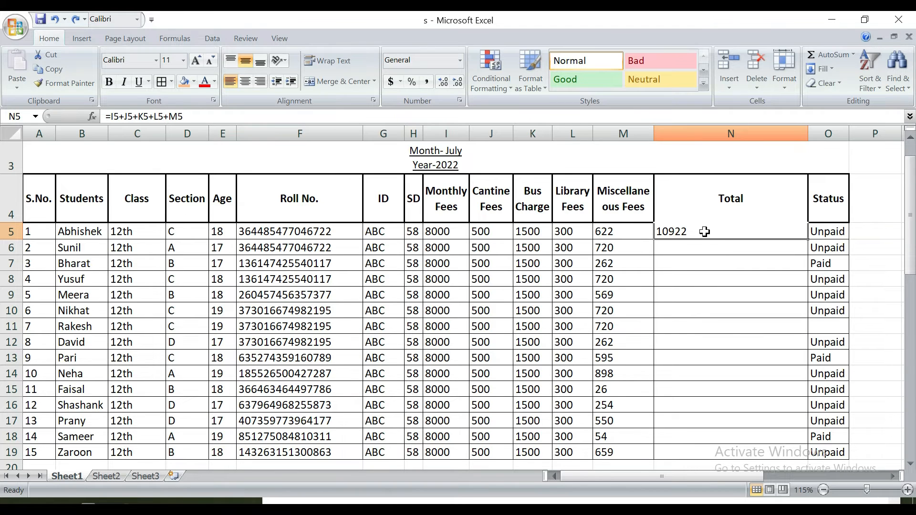
{"action": "key", "text": "Delete"}
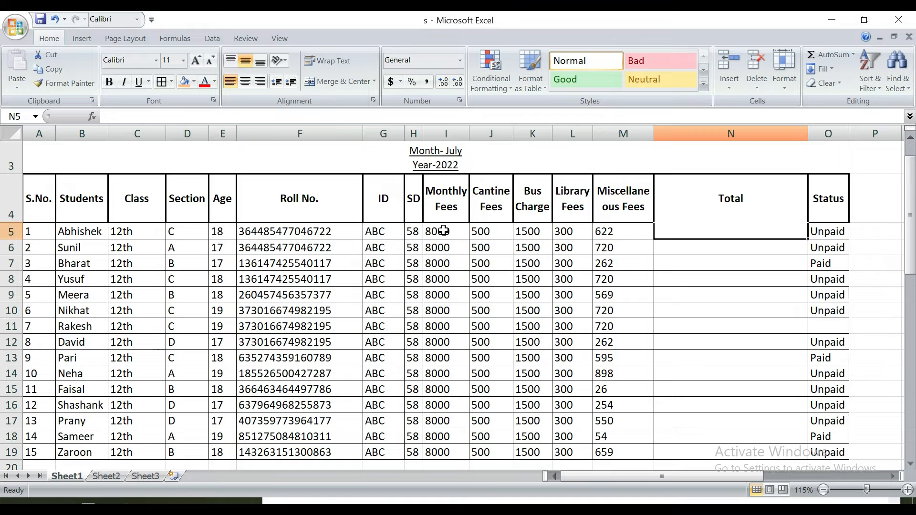
Step: Total the fees in I5:M5 into N5 with AutoSum, giving the formula =SUM(I5:M5)
{"action": "mouse_move", "coordinate": [446, 232]}
{"action": "left_mouse_down"}
{"action": "mouse_move", "coordinate": [669, 234]}
{"action": "mouse_move", "coordinate": [639, 226]}
{"action": "mouse_move", "coordinate": [674, 225]}
{"action": "mouse_move", "coordinate": [461, 233]}
{"action": "left_mouse_up"}
{"action": "scroll", "coordinate": [461, 233], "scroll_direction": "up", "scroll_amount": 3}
{"action": "left_click_drag", "start_coordinate": [397, 329], "coordinate": [696, 329]}
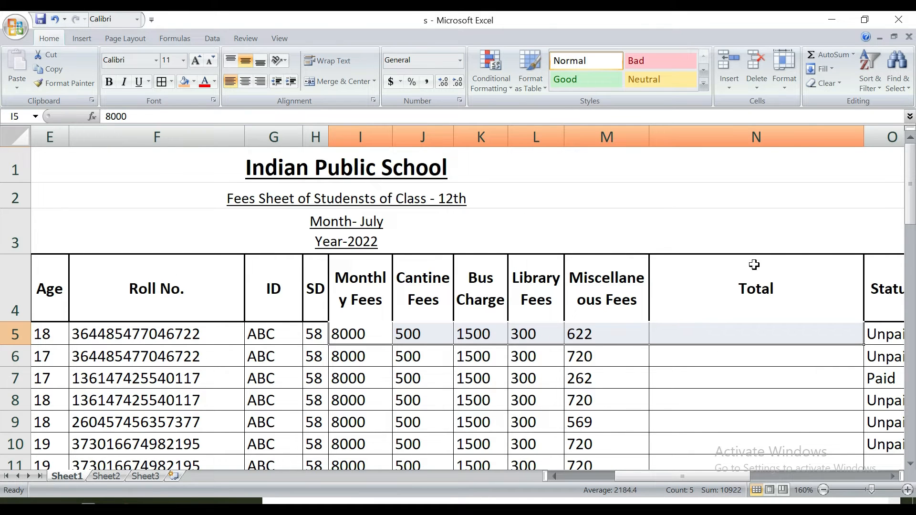
{"action": "left_click", "coordinate": [828, 62]}
{"action": "left_click", "coordinate": [697, 356]}
{"action": "left_click", "coordinate": [692, 335]}
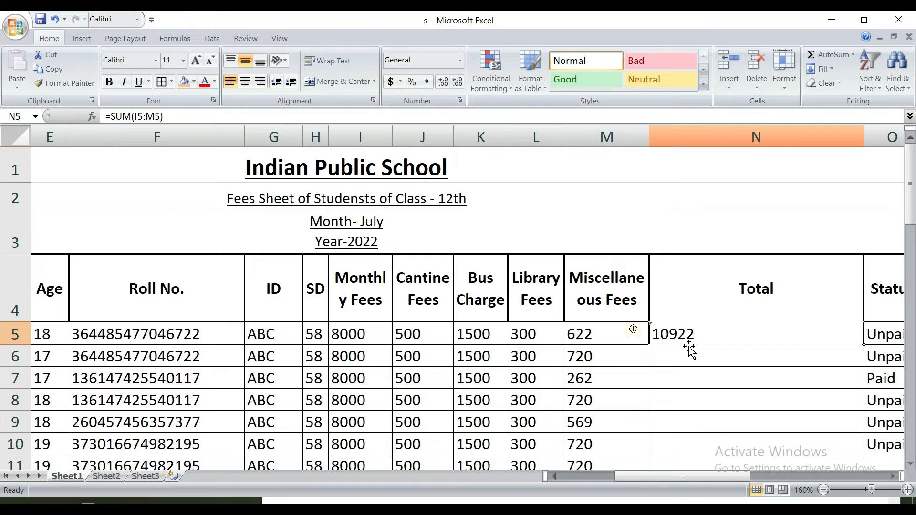
Step: Enter the formula =Sum(I5:M5) in N5 to total the first student's fees
{"action": "type", "text": "="}
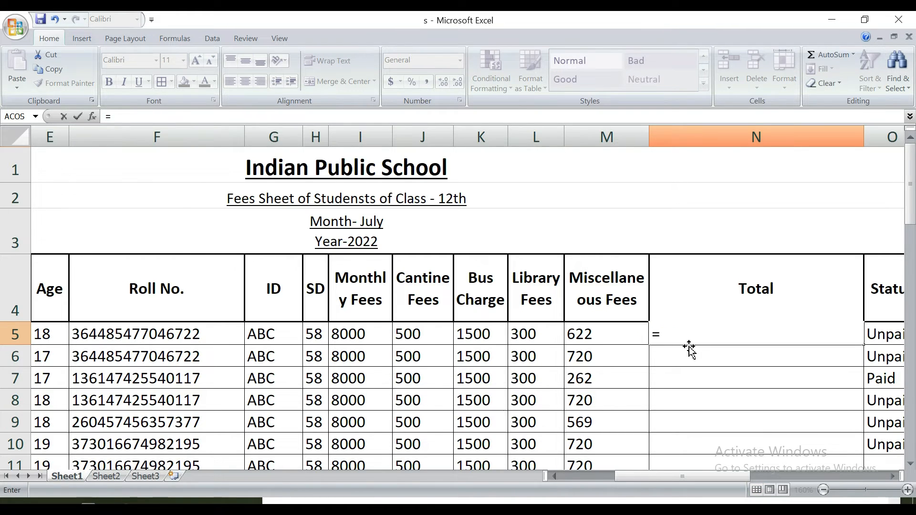
{"action": "type", "text": "Sum("}
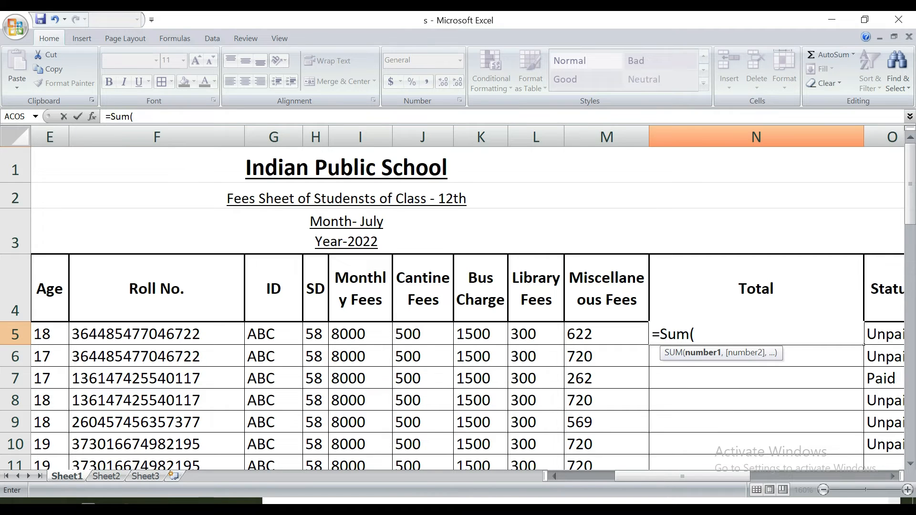
{"action": "left_click_drag", "start_coordinate": [362, 340], "coordinate": [583, 333]}
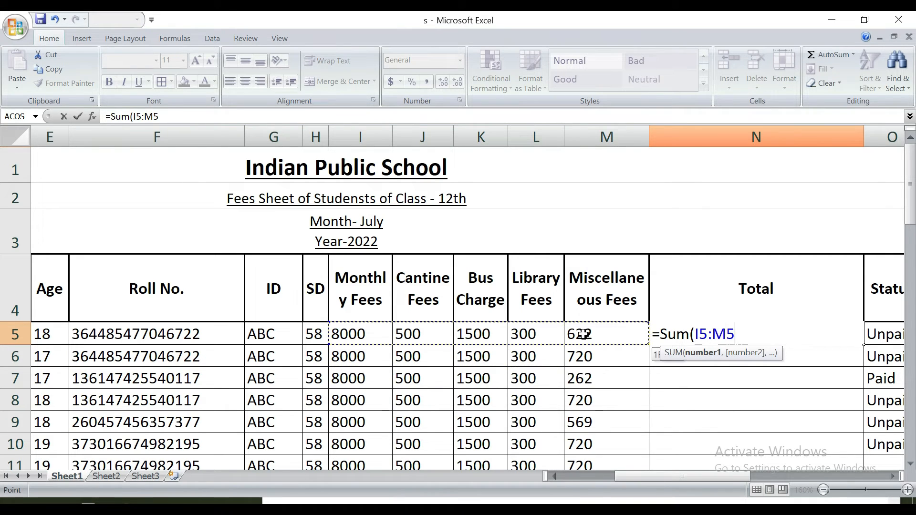
{"action": "left_click", "coordinate": [360, 332]}
{"action": "left_click_drag", "start_coordinate": [359, 330], "coordinate": [588, 336]}
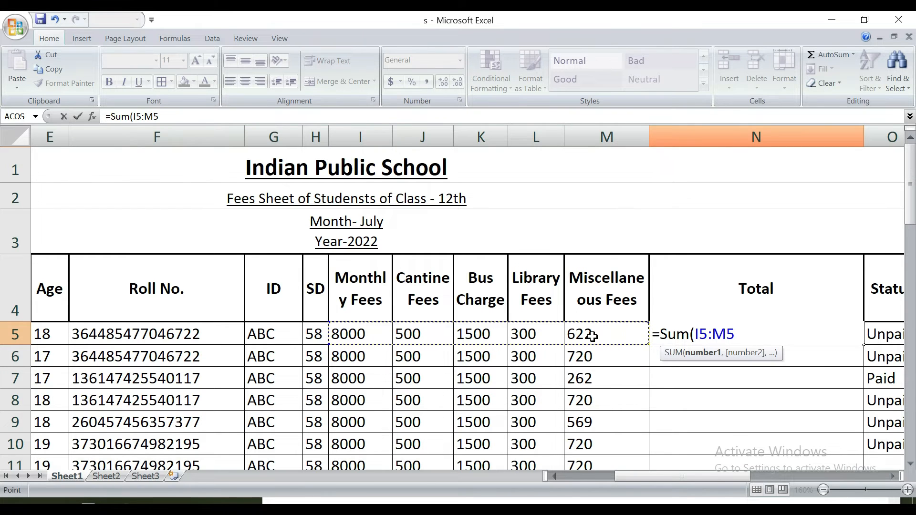
{"action": "type", "text": ")"}
{"action": "key", "text": "Return"}
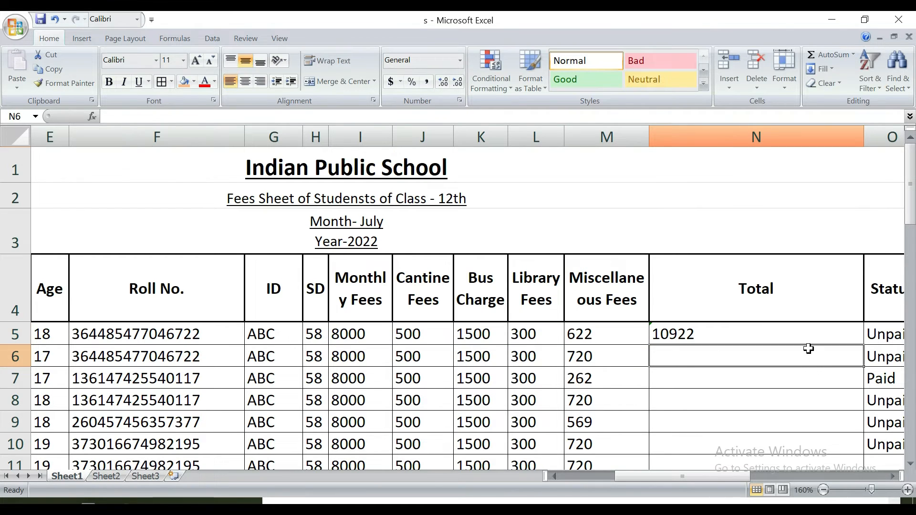
Step: Fill the sum formula from N5 down to N19 and fit the Total column's width to its contents
{"action": "left_click", "coordinate": [799, 335]}
{"action": "scroll", "coordinate": [618, 296], "scroll_direction": "down", "scroll_amount": 4}
{"action": "scroll", "coordinate": [619, 210], "scroll_direction": "down", "scroll_amount": 1}
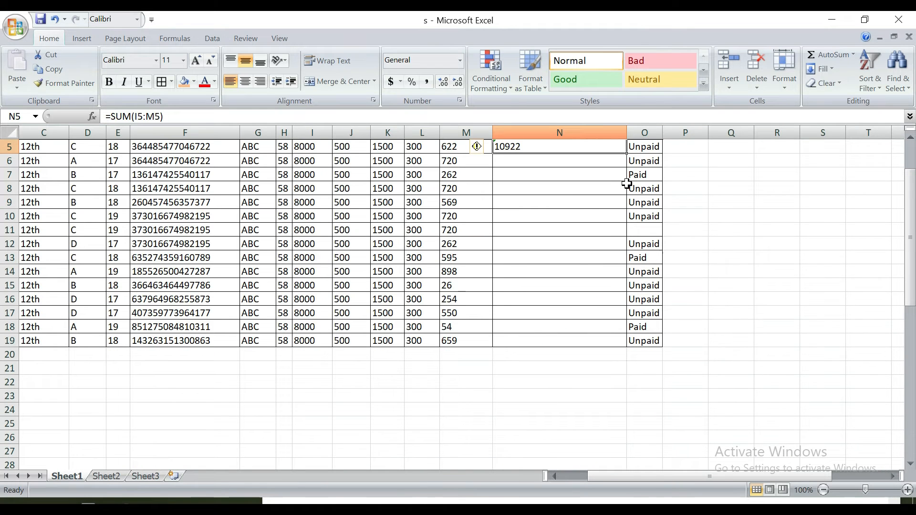
{"action": "left_click_drag", "start_coordinate": [626, 154], "coordinate": [569, 342]}
{"action": "scroll", "coordinate": [534, 339], "scroll_direction": "up", "scroll_amount": 2}
{"action": "scroll", "coordinate": [557, 270], "scroll_direction": "down", "scroll_amount": 2}
{"action": "scroll", "coordinate": [621, 160], "scroll_direction": "up", "scroll_amount": 2}
{"action": "double_click", "coordinate": [626, 132]}
Step: Widen the Total column slightly and fill the Paid status cell O7 with green
{"action": "left_click", "coordinate": [536, 296]}
{"action": "left_click", "coordinate": [547, 259]}
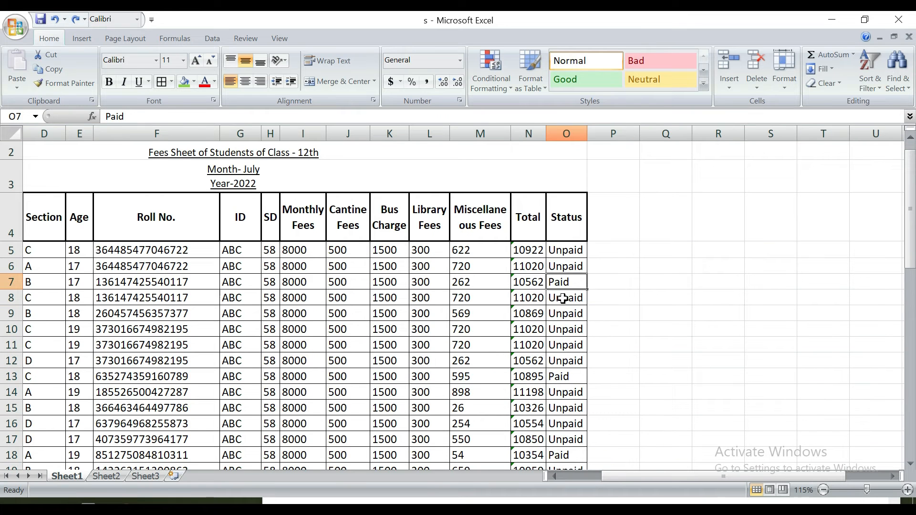
{"action": "left_click", "coordinate": [563, 299]}
{"action": "left_click", "coordinate": [569, 281]}
{"action": "left_click", "coordinate": [565, 251]}
{"action": "left_click", "coordinate": [566, 281]}
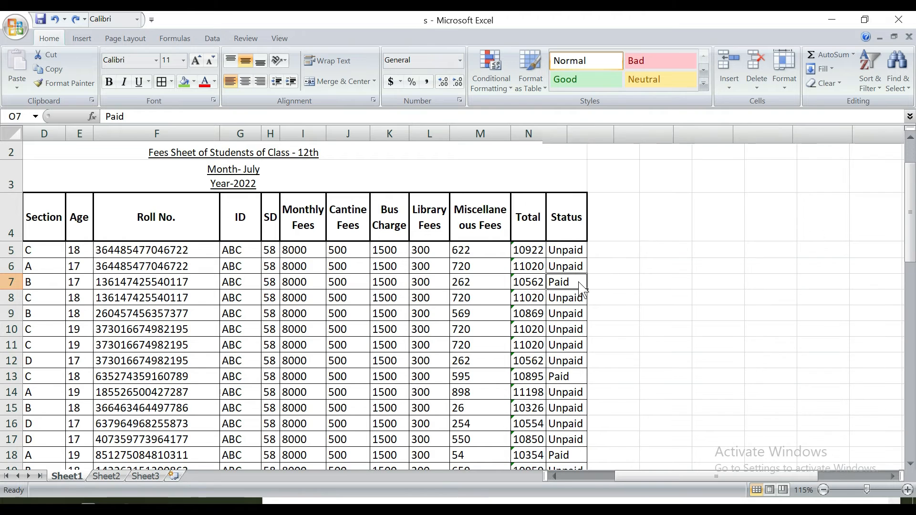
{"action": "scroll", "coordinate": [579, 296], "scroll_direction": "up", "scroll_amount": 4, "text": "ctrl"}
{"action": "left_click_drag", "start_coordinate": [466, 138], "coordinate": [481, 138]}
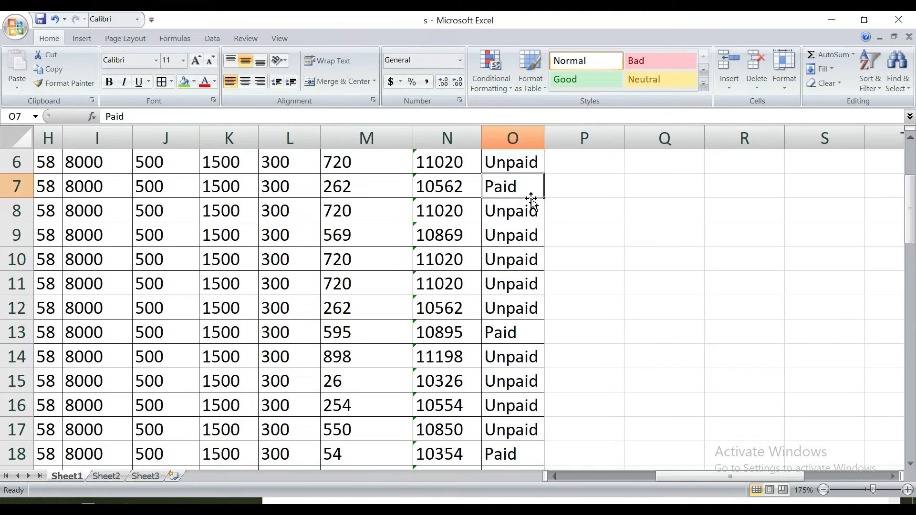
{"action": "left_click", "coordinate": [184, 82]}
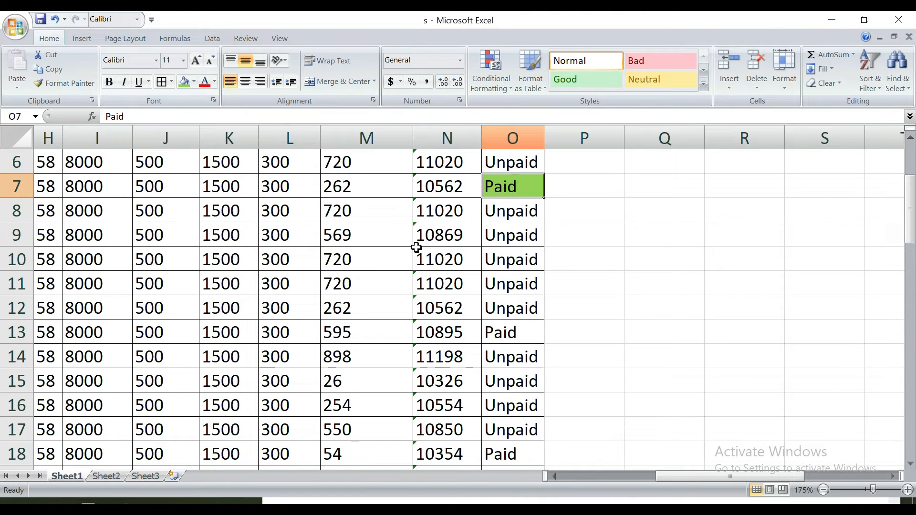
Step: Apply the green fill to the Paid status cells O13 and O18
{"action": "left_click", "coordinate": [489, 334]}
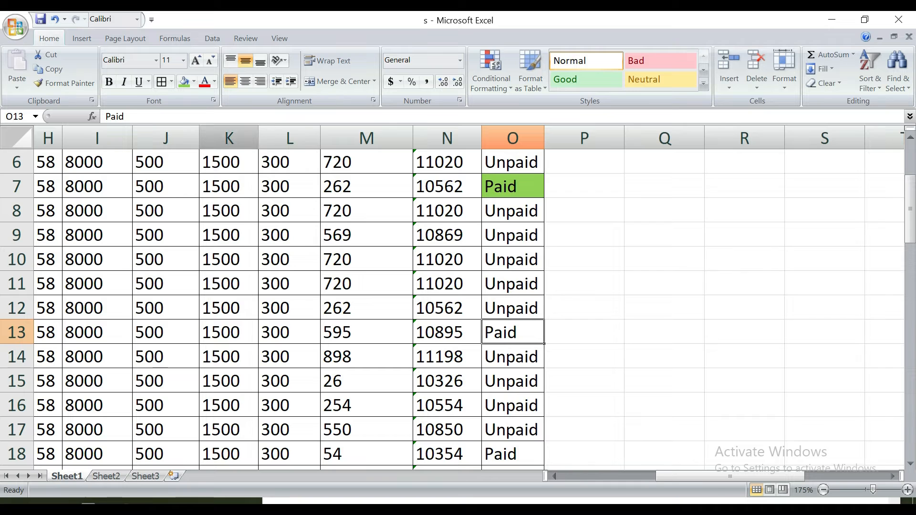
{"action": "left_click", "coordinate": [187, 83]}
{"action": "scroll", "coordinate": [508, 317], "scroll_direction": "down", "scroll_amount": 2}
{"action": "left_click", "coordinate": [505, 357]}
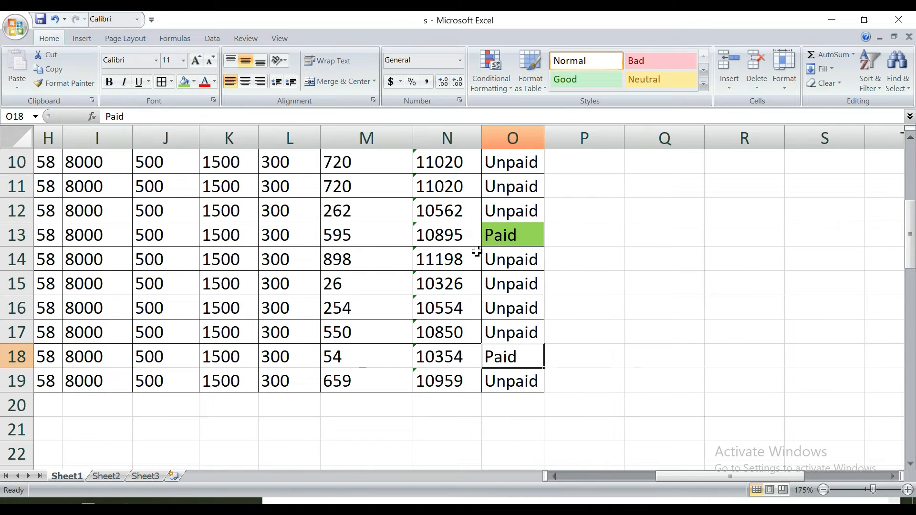
{"action": "left_click", "coordinate": [184, 81]}
{"action": "scroll", "coordinate": [566, 347], "scroll_direction": "up", "scroll_amount": 4}
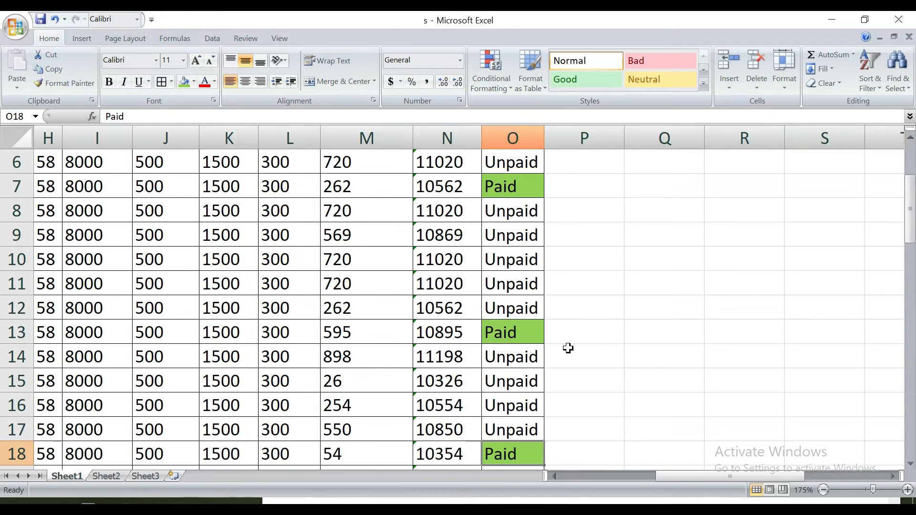
Step: Add up the unpaid students' totals in N20 with the formula =N5+N6+N8+N9+N10+N11+N12+N14+N15+N16+N17+N19
{"action": "scroll", "coordinate": [513, 292], "scroll_direction": "down", "scroll_amount": 2}
{"action": "scroll", "coordinate": [462, 225], "scroll_direction": "down", "scroll_amount": 4, "text": "ctrl"}
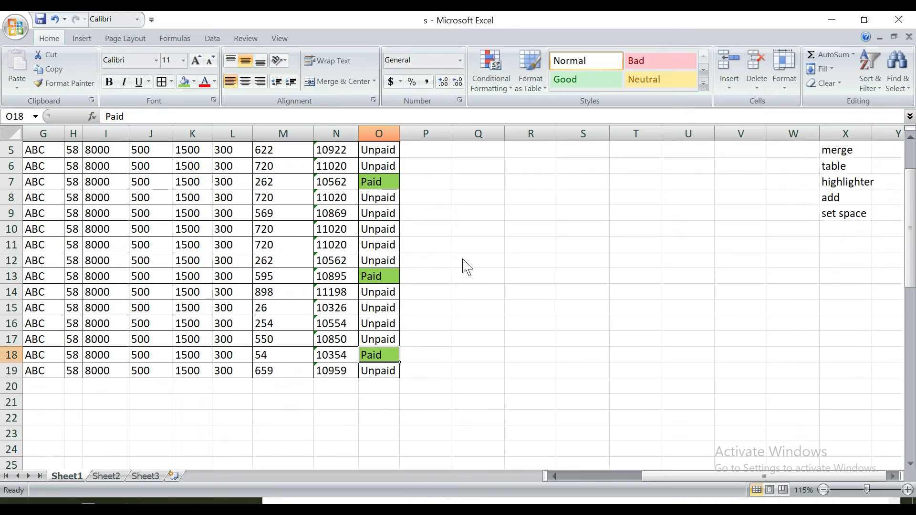
{"action": "scroll", "coordinate": [371, 256], "scroll_direction": "down", "scroll_amount": 1}
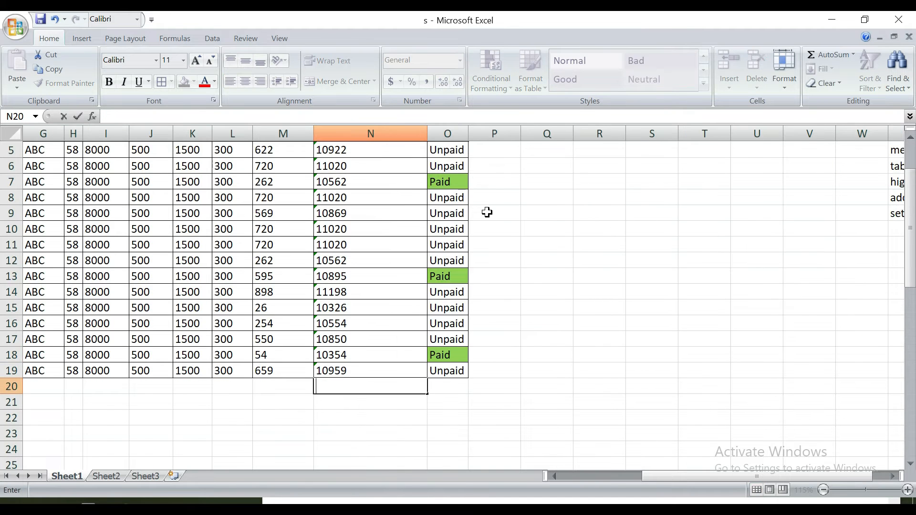
{"action": "scroll", "coordinate": [378, 233], "scroll_direction": "up", "scroll_amount": 1}
{"action": "scroll", "coordinate": [378, 232], "scroll_direction": "down", "scroll_amount": 1}
{"action": "scroll", "coordinate": [378, 231], "scroll_direction": "up", "scroll_amount": 1}
{"action": "scroll", "coordinate": [392, 258], "scroll_direction": "down", "scroll_amount": 1}
{"action": "type", "text": "="}
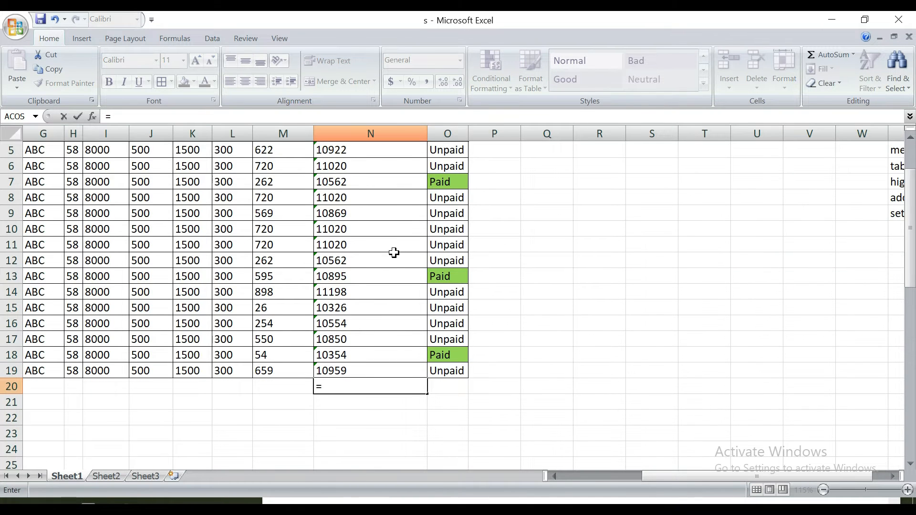
{"action": "scroll", "coordinate": [394, 252], "scroll_direction": "up", "scroll_amount": 1}
{"action": "left_click", "coordinate": [396, 272]}
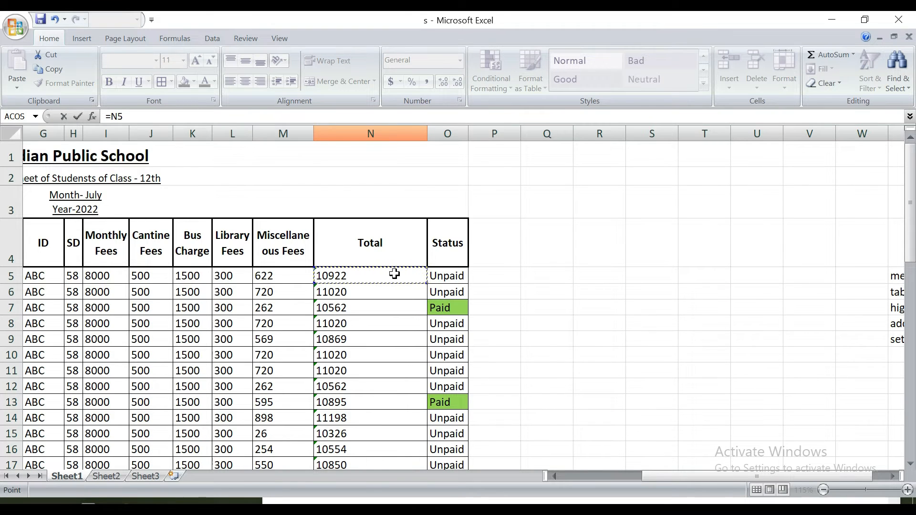
{"action": "scroll", "coordinate": [386, 253], "scroll_direction": "down", "scroll_amount": 1}
{"action": "type", "text": "+"}
{"action": "scroll", "coordinate": [369, 356], "scroll_direction": "up", "scroll_amount": 1}
{"action": "left_click", "coordinate": [357, 292]}
{"action": "type", "text": "+"}
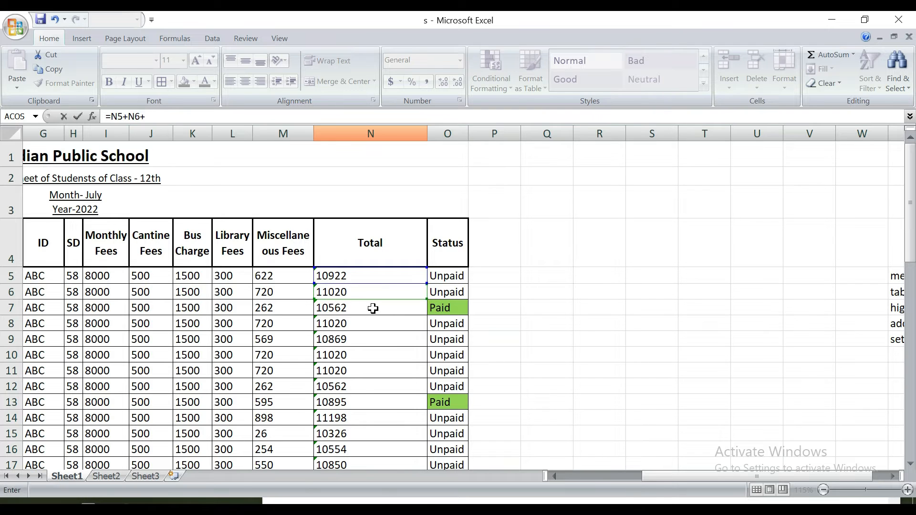
{"action": "left_click", "coordinate": [376, 321]}
{"action": "type", "text": "+"}
{"action": "left_click", "coordinate": [371, 340]}
{"action": "type", "text": "+"}
{"action": "left_click", "coordinate": [367, 359]}
{"action": "left_click", "coordinate": [390, 369]}
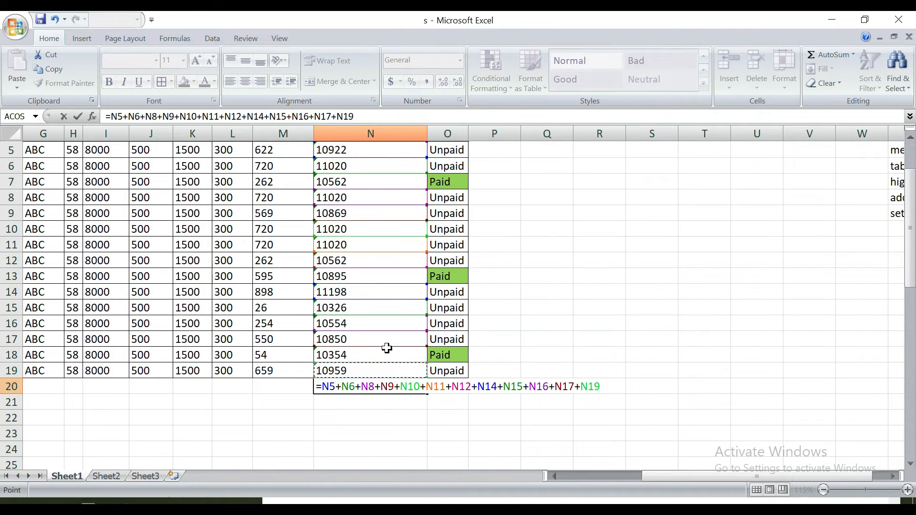
{"action": "key", "text": "Return"}
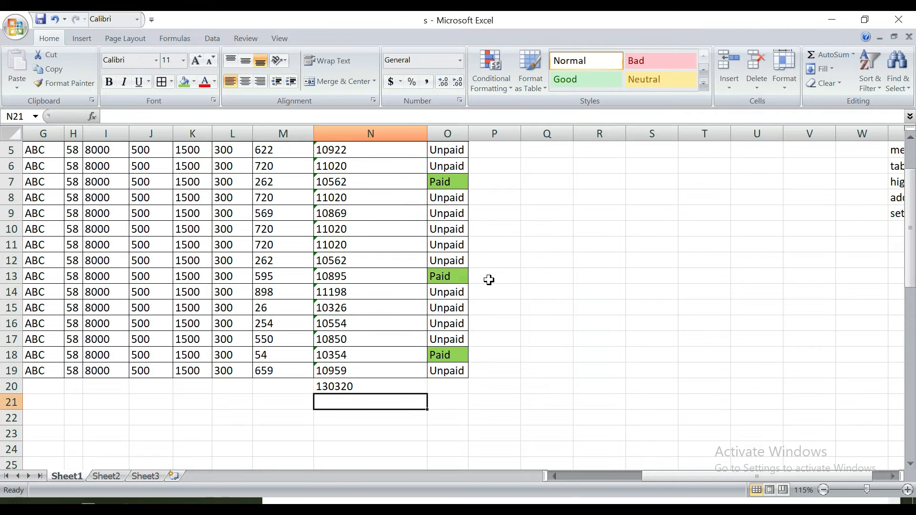
Step: Narrow the Total column so it closely fits its amounts
{"action": "left_click", "coordinate": [386, 384]}
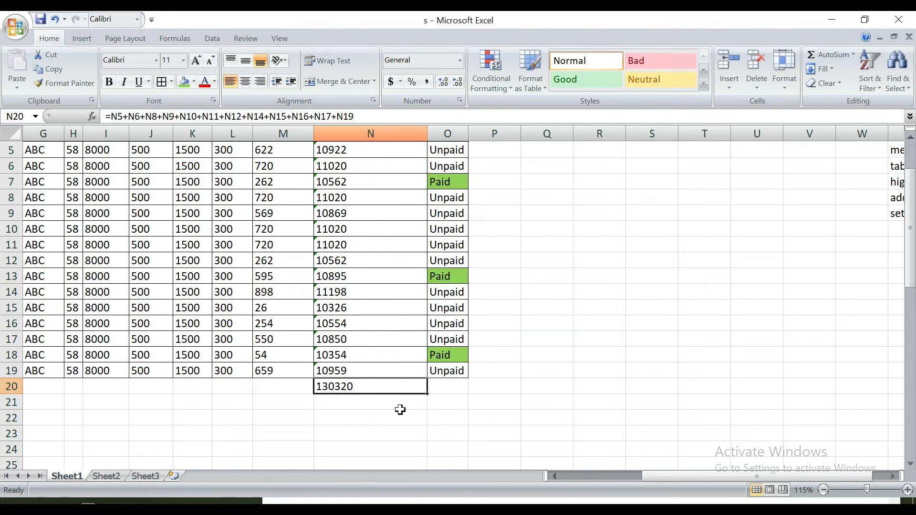
{"action": "left_click_drag", "start_coordinate": [427, 133], "coordinate": [355, 134]}
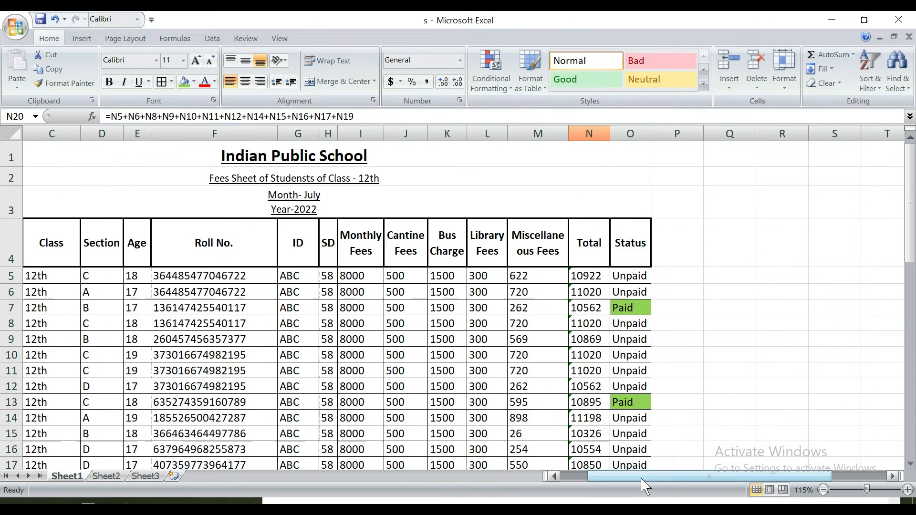
{"action": "left_click_drag", "start_coordinate": [636, 478], "coordinate": [583, 476]}
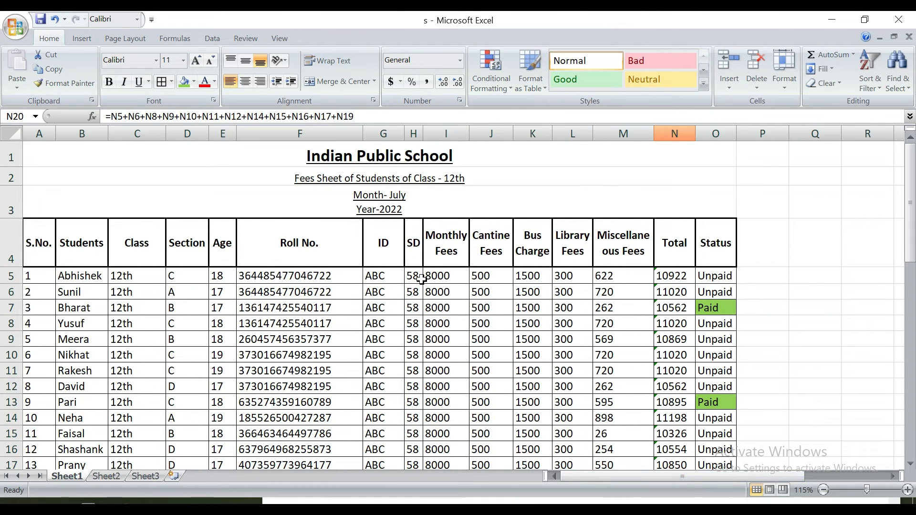
Step: Widen the SD column beside the ID column
{"action": "left_click", "coordinate": [391, 277]}
{"action": "left_click", "coordinate": [387, 246]}
{"action": "left_click", "coordinate": [409, 246]}
{"action": "left_click", "coordinate": [393, 243]}
{"action": "left_click", "coordinate": [413, 245]}
{"action": "left_click", "coordinate": [411, 307]}
{"action": "left_click_drag", "start_coordinate": [398, 244], "coordinate": [412, 254]}
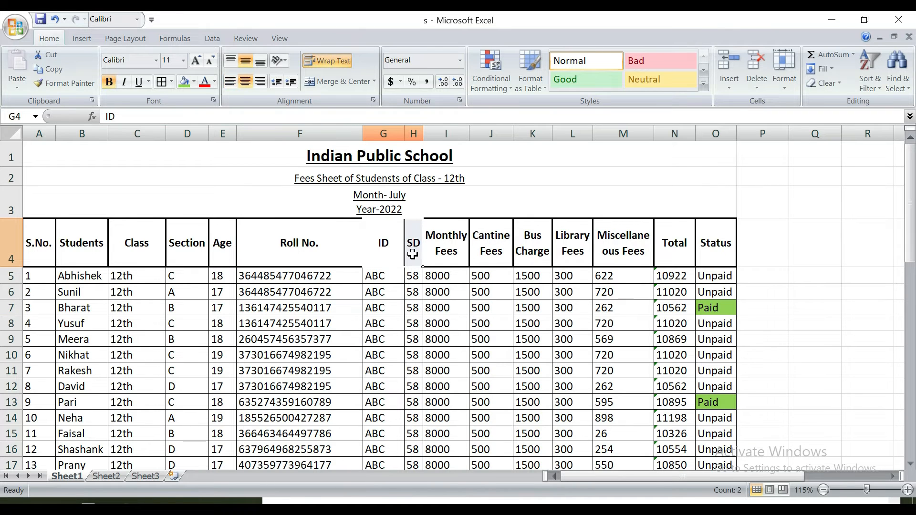
{"action": "left_click_drag", "start_coordinate": [422, 133], "coordinate": [439, 133]}
{"action": "left_click", "coordinate": [421, 292]}
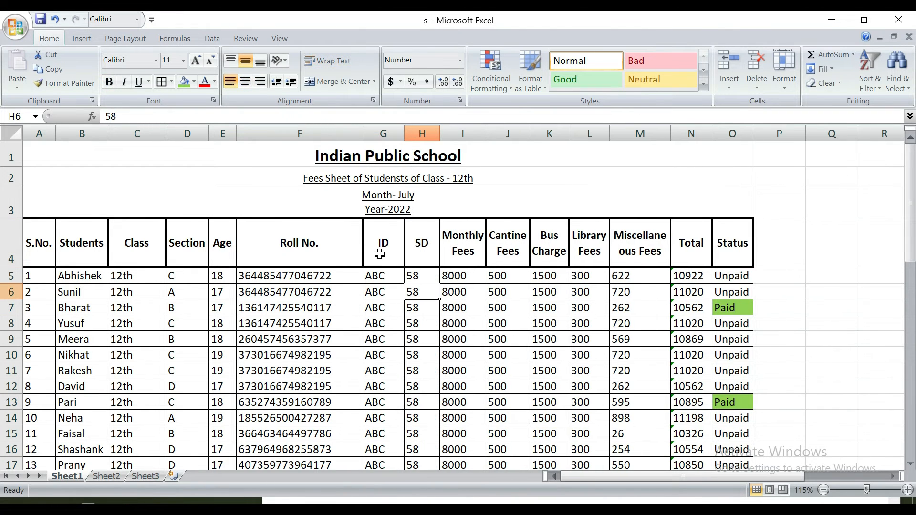
Step: Merge and center the ID and SD header cells G4:H4, keeping only the ID text
{"action": "left_click", "coordinate": [385, 243]}
{"action": "left_click_drag", "start_coordinate": [420, 242], "coordinate": [387, 238]}
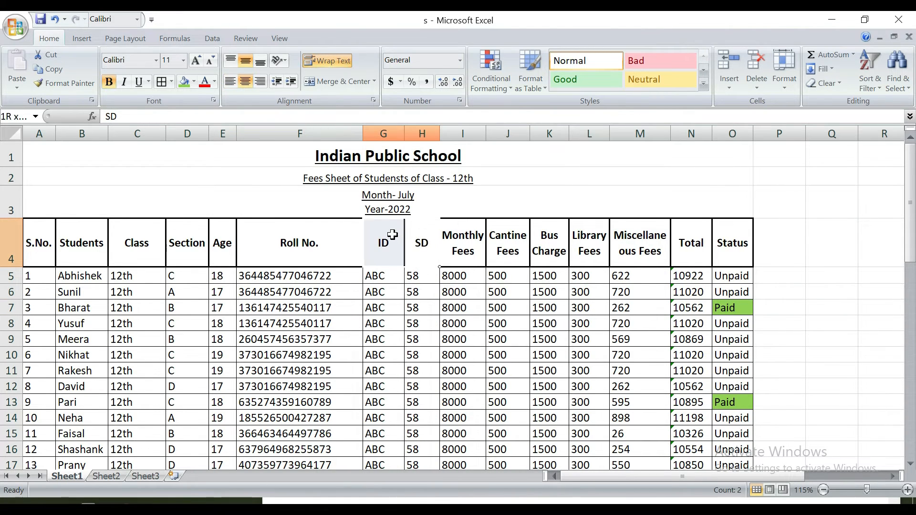
{"action": "left_click", "coordinate": [340, 81]}
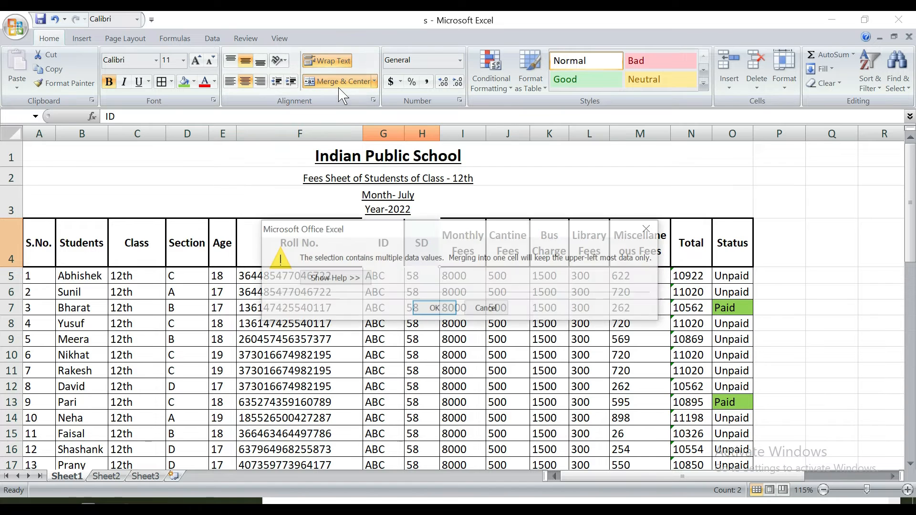
{"action": "left_click", "coordinate": [430, 307]}
{"action": "left_click", "coordinate": [410, 302]}
{"action": "left_click", "coordinate": [491, 292]}
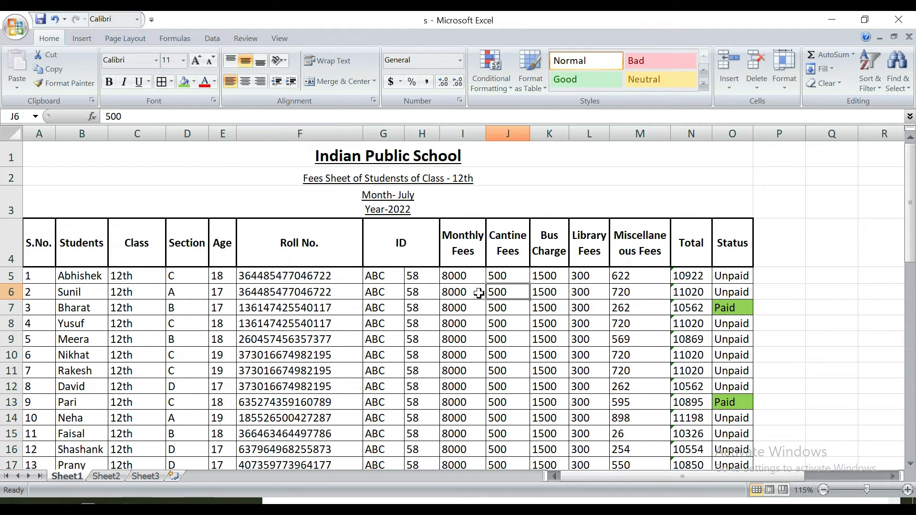
Step: Merge and center the ID and SD values of the third student in G7:H7
{"action": "left_click", "coordinate": [411, 251]}
{"action": "left_click", "coordinate": [461, 243]}
{"action": "left_click", "coordinate": [499, 235]}
{"action": "left_click_drag", "start_coordinate": [472, 239], "coordinate": [518, 246]}
{"action": "left_click", "coordinate": [378, 237]}
{"action": "left_click", "coordinate": [402, 277]}
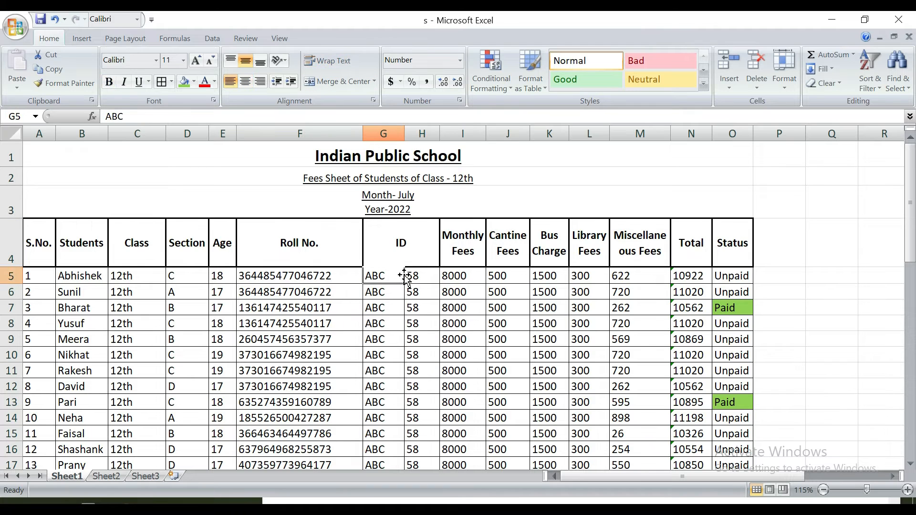
{"action": "left_click_drag", "start_coordinate": [404, 303], "coordinate": [416, 305]}
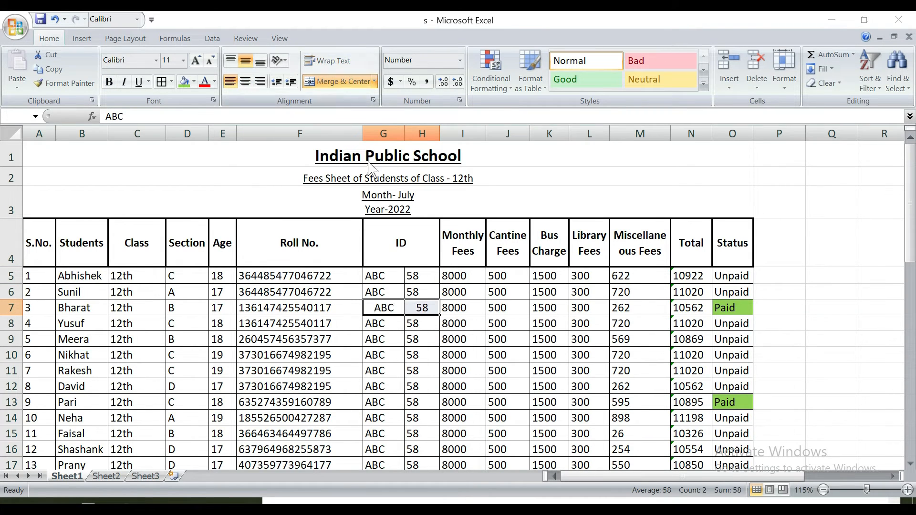
{"action": "left_click", "coordinate": [329, 82]}
{"action": "left_click", "coordinate": [434, 308]}
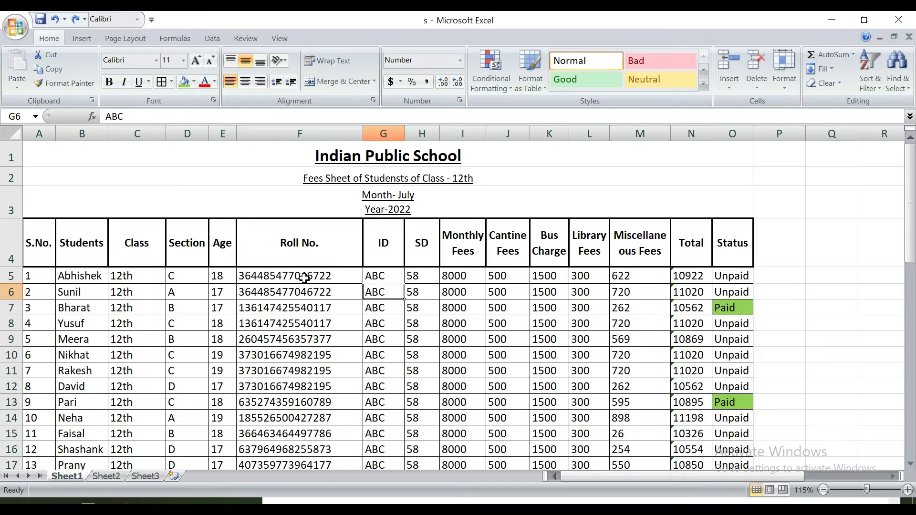
Step: Make row 5 taller, and center and underline the roll number in F5
{"action": "left_click", "coordinate": [305, 277]}
{"action": "scroll", "coordinate": [334, 291], "scroll_direction": "down", "scroll_amount": 3}
{"action": "scroll", "coordinate": [327, 282], "scroll_direction": "up", "scroll_amount": 3}
{"action": "scroll", "coordinate": [327, 281], "scroll_direction": "down", "scroll_amount": 3}
{"action": "scroll", "coordinate": [324, 281], "scroll_direction": "up", "scroll_amount": 1}
{"action": "scroll", "coordinate": [324, 280], "scroll_direction": "up", "scroll_amount": 2}
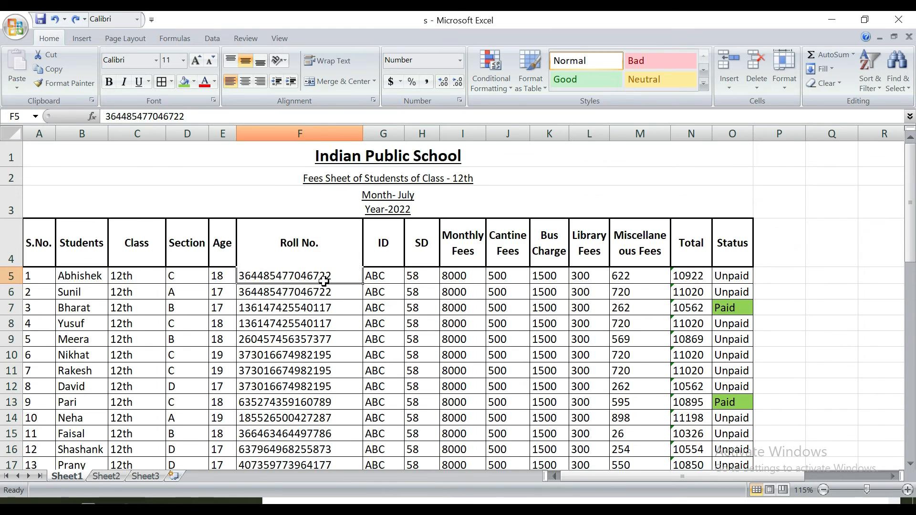
{"action": "scroll", "coordinate": [305, 290], "scroll_direction": "up", "scroll_amount": 3}
{"action": "scroll", "coordinate": [609, 466], "scroll_direction": "left", "scroll_amount": 3}
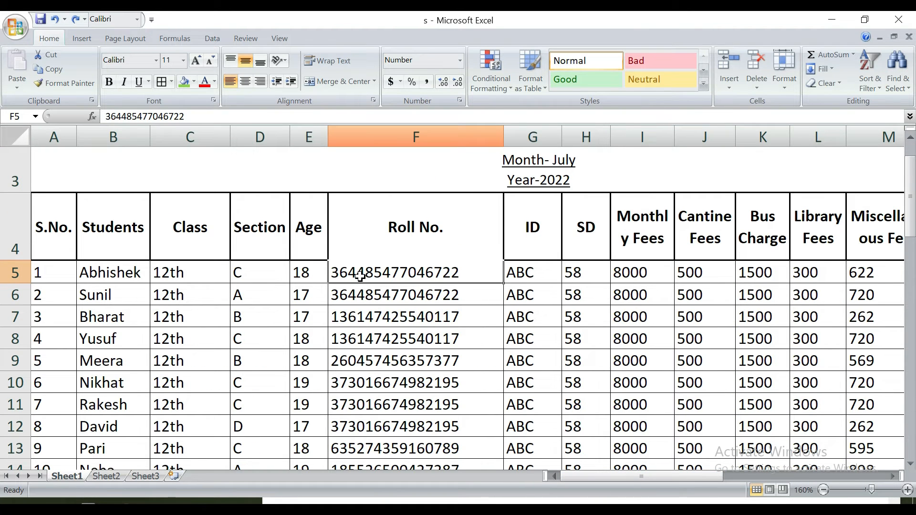
{"action": "key", "text": "ctrl+y"}
{"action": "key", "text": "ctrl+y"}
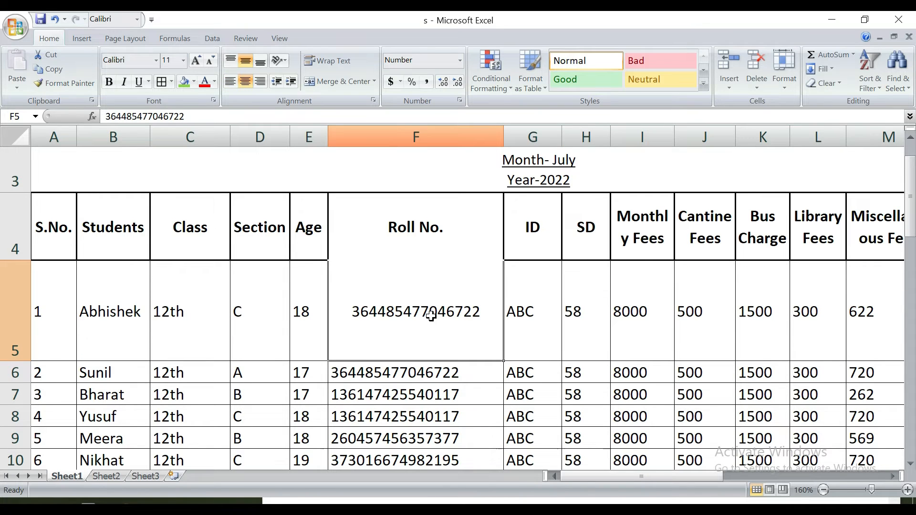
{"action": "left_click", "coordinate": [139, 82]}
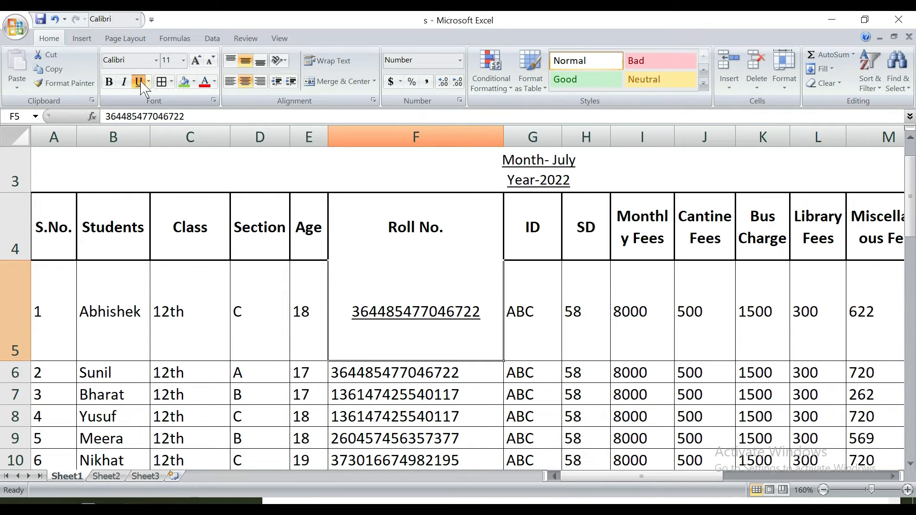
Step: Make the underlined roll number in F5 bold and give its cell a light aqua fill
{"action": "left_click", "coordinate": [139, 82]}
{"action": "left_click", "coordinate": [140, 82]}
{"action": "left_click", "coordinate": [108, 82]}
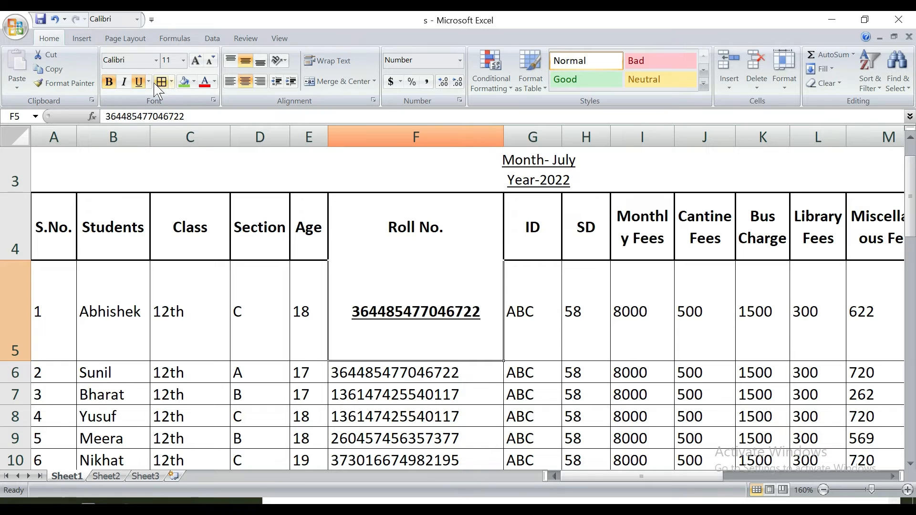
{"action": "left_click", "coordinate": [194, 82]}
{"action": "left_click", "coordinate": [189, 120]}
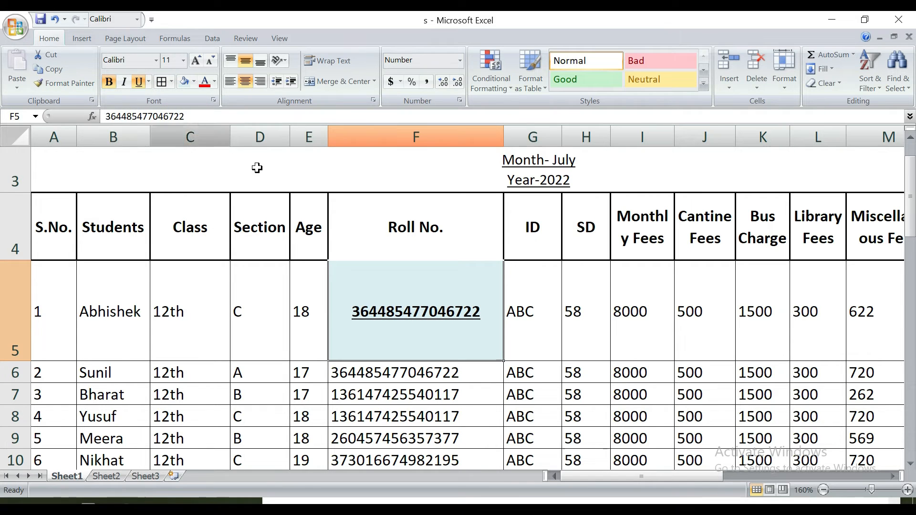
Step: Review the plain roll numbers down to row 19 against the formatted first roll number
{"action": "left_click", "coordinate": [431, 373]}
{"action": "scroll", "coordinate": [431, 372], "scroll_direction": "down", "scroll_amount": 3}
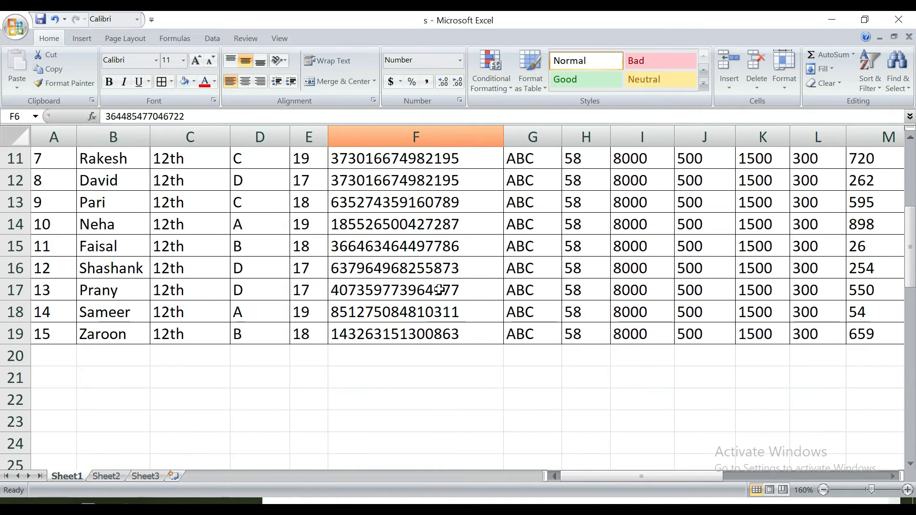
{"action": "left_click", "coordinate": [430, 348]}
{"action": "scroll", "coordinate": [432, 308], "scroll_direction": "up", "scroll_amount": 4}
{"action": "scroll", "coordinate": [432, 308], "scroll_direction": "down", "scroll_amount": 4}
{"action": "left_click", "coordinate": [296, 258]}
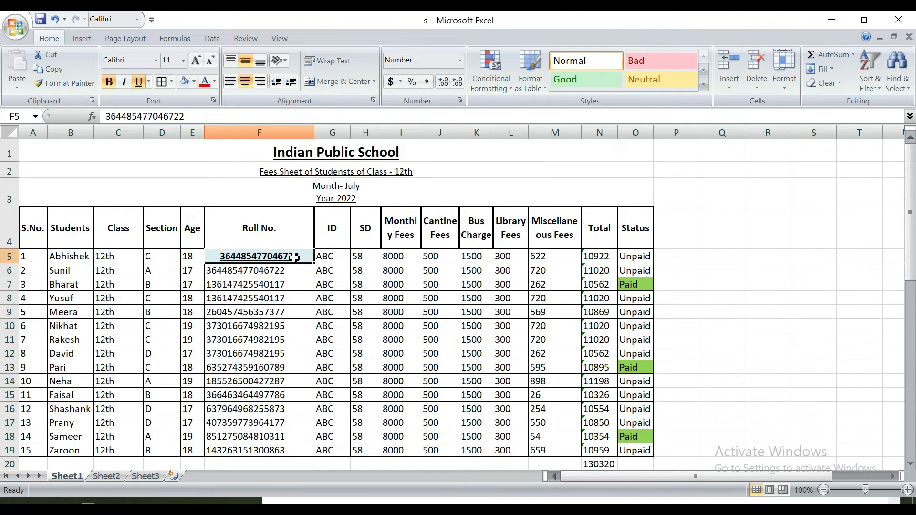
{"action": "left_click_drag", "start_coordinate": [288, 270], "coordinate": [286, 450]}
{"action": "left_click", "coordinate": [276, 285]}
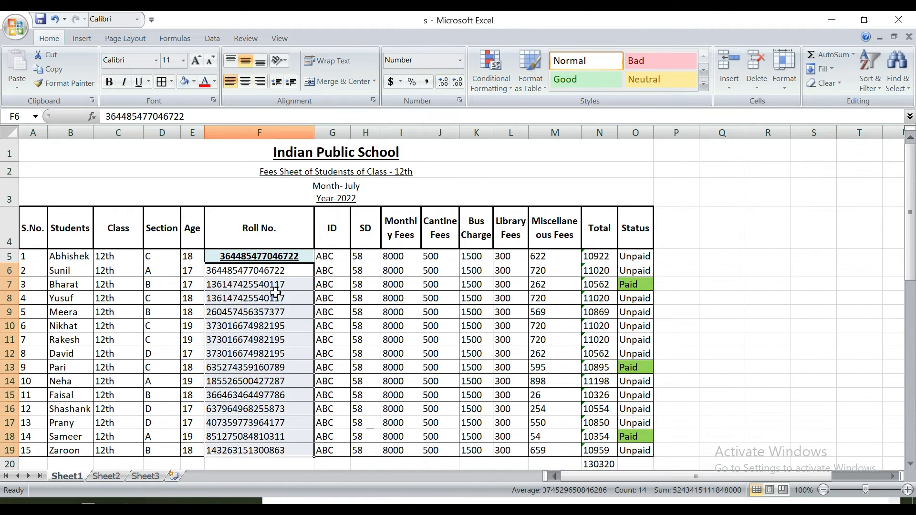
{"action": "left_click", "coordinate": [231, 311]}
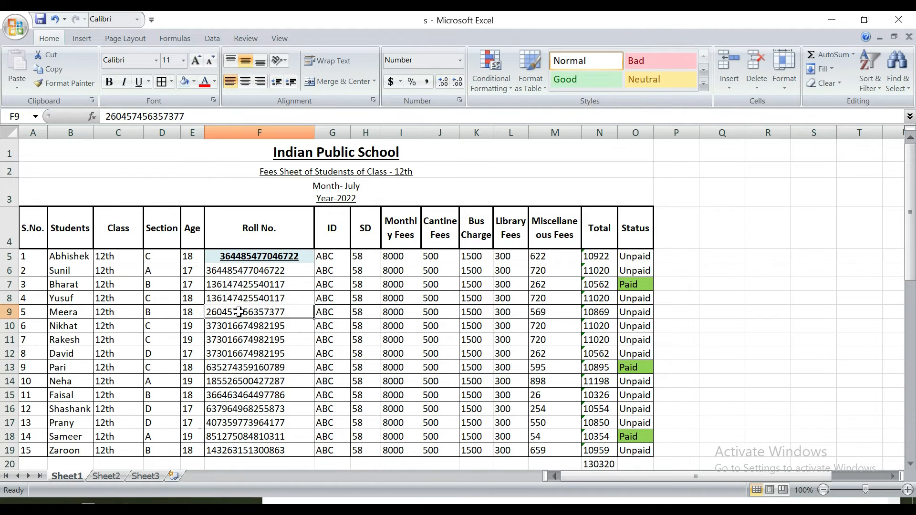
{"action": "left_click", "coordinate": [10, 312]}
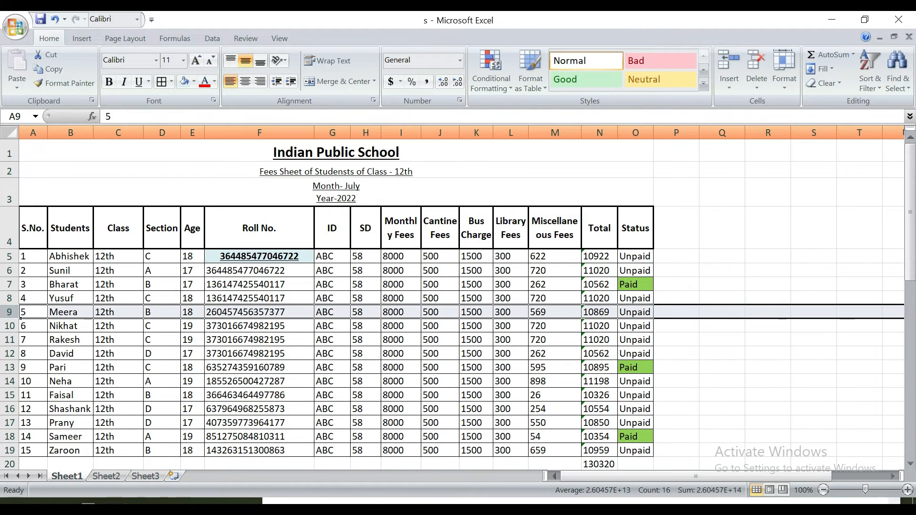
{"action": "double_click", "coordinate": [246, 319]}
{"action": "left_click", "coordinate": [257, 308]}
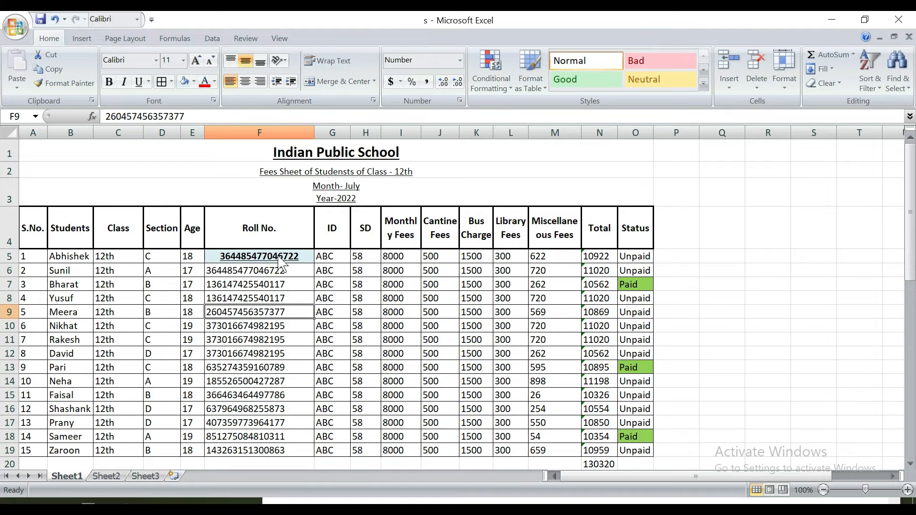
Step: Copy the formatting of the roll number in F5 to F9 with Format Painter
{"action": "left_click", "coordinate": [278, 257]}
{"action": "left_click", "coordinate": [269, 312]}
{"action": "left_click", "coordinate": [253, 259]}
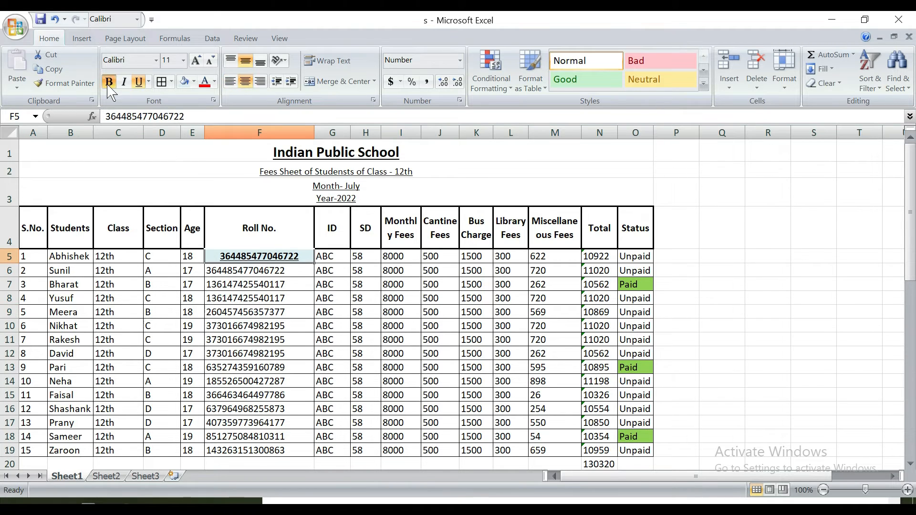
{"action": "left_click", "coordinate": [48, 85]}
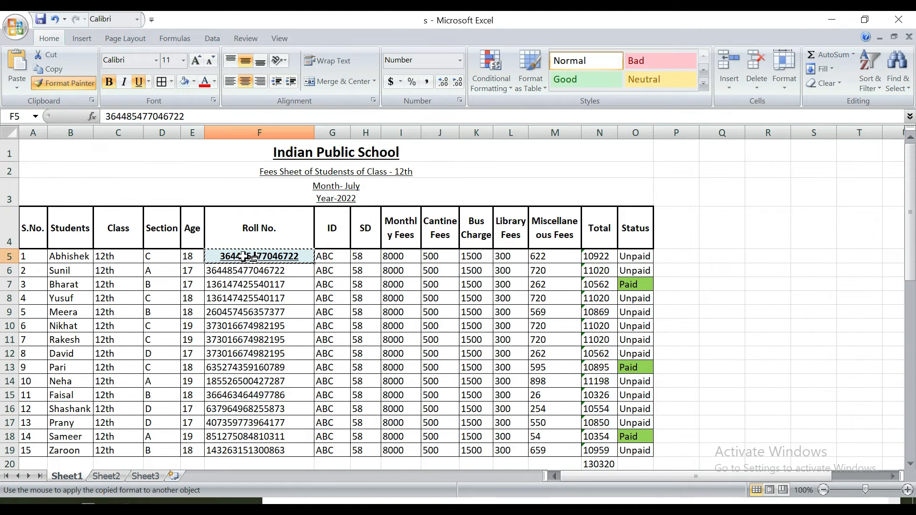
{"action": "left_click", "coordinate": [231, 311]}
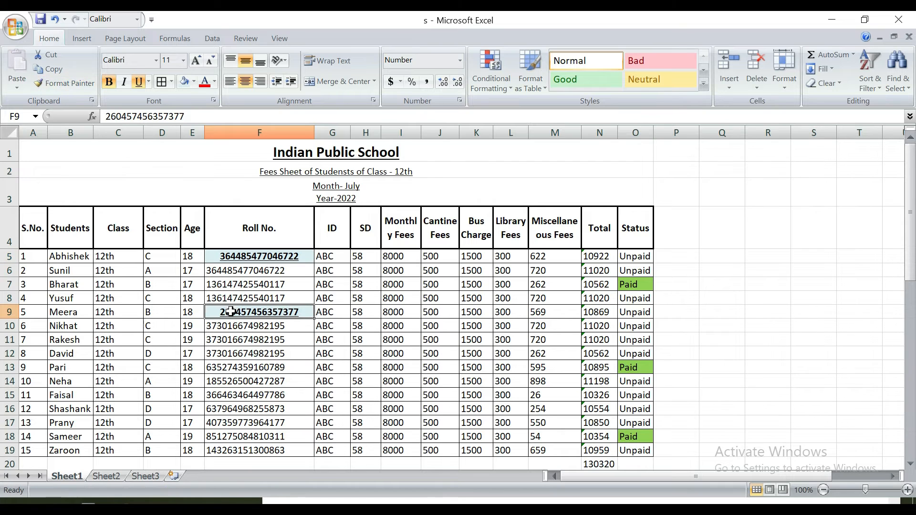
Step: Copy the formatting of the roll number in F9 to F13 with Format Painter
{"action": "left_click", "coordinate": [253, 256]}
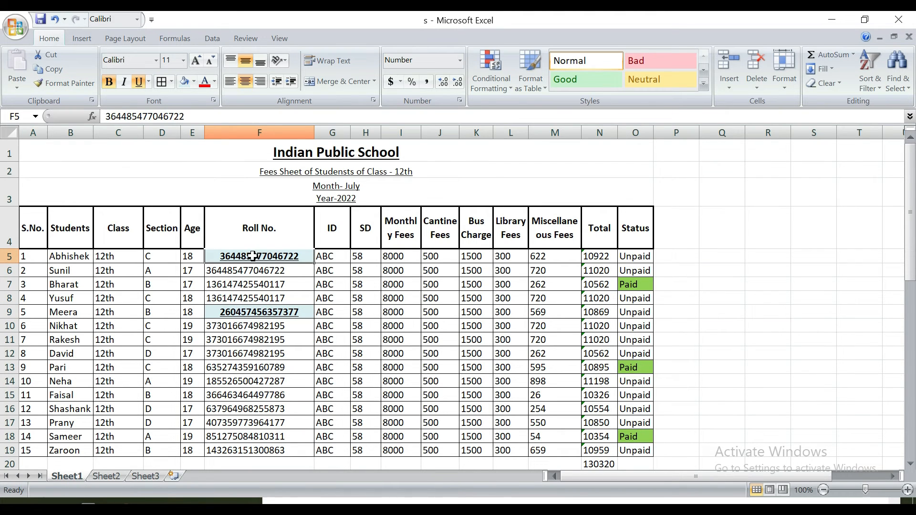
{"action": "left_click", "coordinate": [268, 310]}
{"action": "left_click", "coordinate": [65, 83]}
{"action": "left_click", "coordinate": [241, 370]}
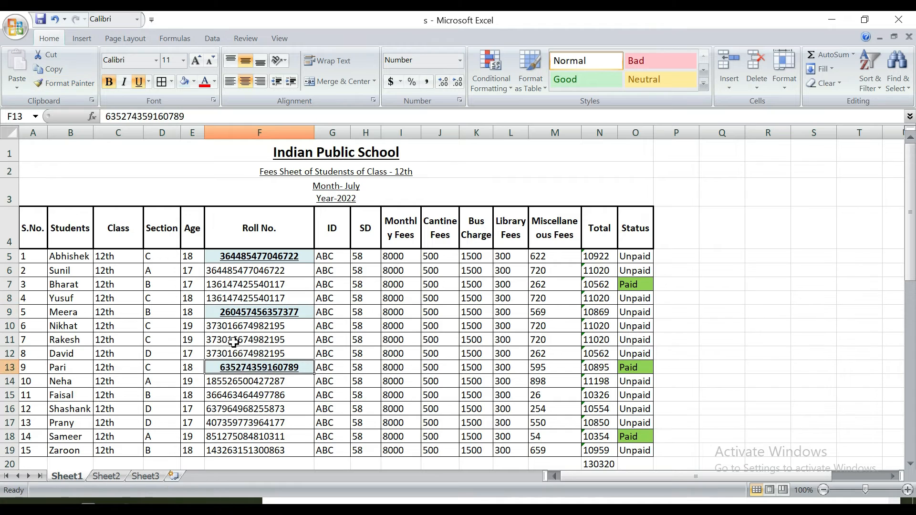
{"action": "left_click", "coordinate": [260, 339]}
{"action": "left_click", "coordinate": [261, 313]}
{"action": "left_click", "coordinate": [262, 257]}
{"action": "left_click", "coordinate": [272, 307]}
{"action": "left_click", "coordinate": [267, 270]}
{"action": "left_click", "coordinate": [267, 325]}
{"action": "left_click", "coordinate": [265, 354]}
{"action": "left_click", "coordinate": [263, 380]}
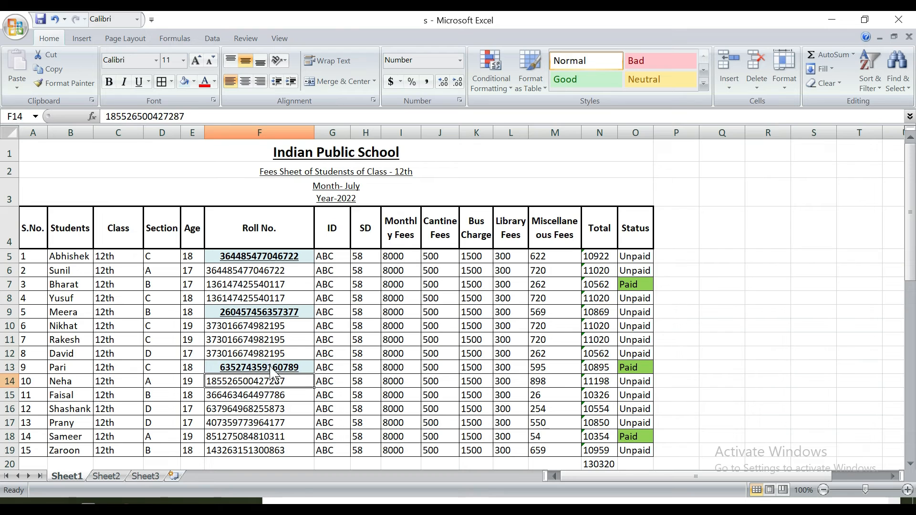
{"action": "left_click", "coordinate": [267, 423]}
{"action": "left_click", "coordinate": [273, 370]}
{"action": "left_click", "coordinate": [264, 408]}
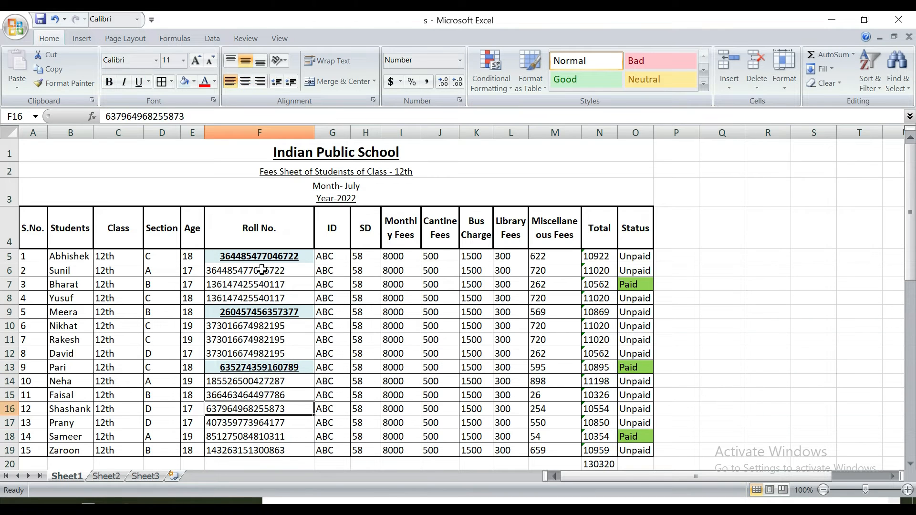
Step: Lock Format Painter on F5's formatting and apply it to all the remaining roll numbers in F6:F19
{"action": "left_click", "coordinate": [261, 257]}
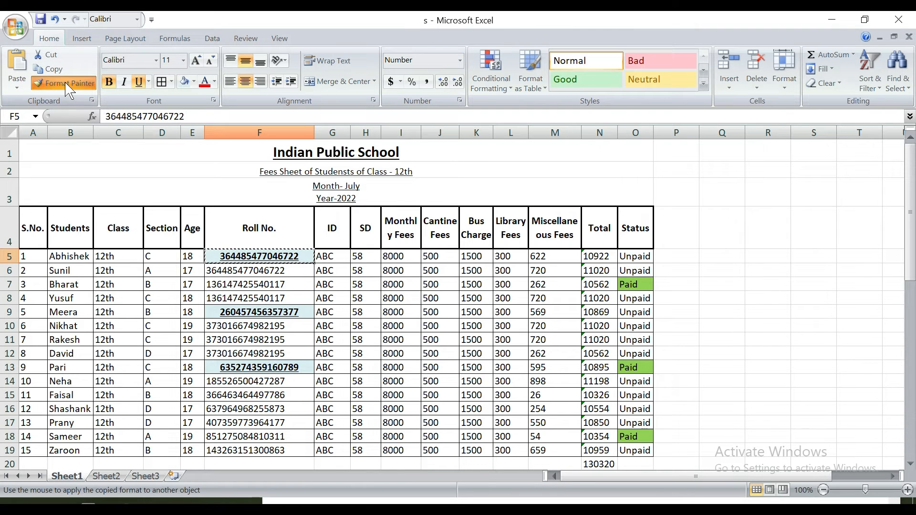
{"action": "left_click", "coordinate": [264, 272]}
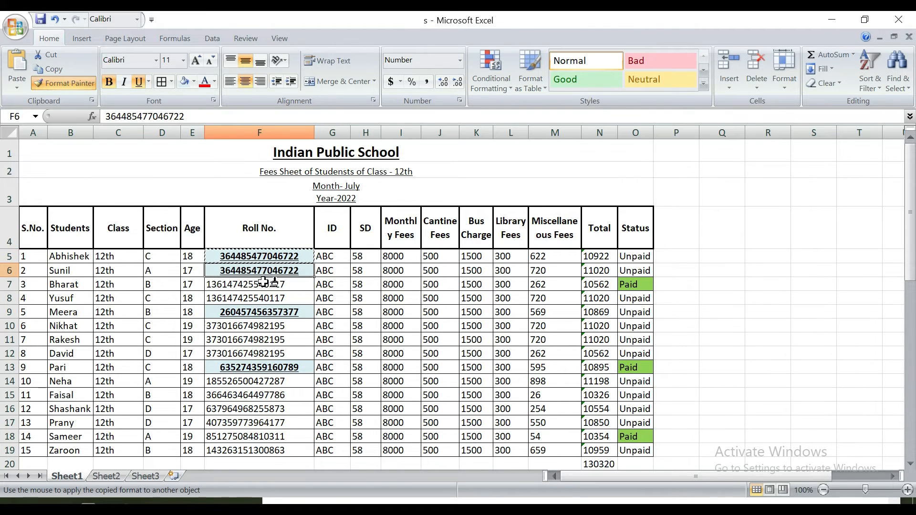
{"action": "left_click", "coordinate": [266, 285]}
{"action": "left_click", "coordinate": [259, 299]}
{"action": "left_click", "coordinate": [257, 311]}
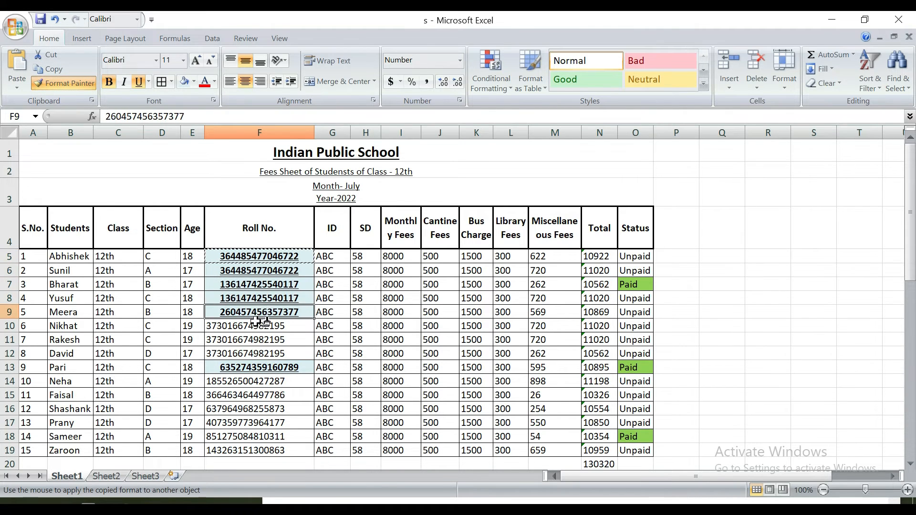
{"action": "left_click", "coordinate": [256, 326]}
{"action": "left_click", "coordinate": [256, 339]}
{"action": "left_click", "coordinate": [254, 354]}
{"action": "left_click", "coordinate": [253, 367]}
{"action": "left_click", "coordinate": [250, 382]}
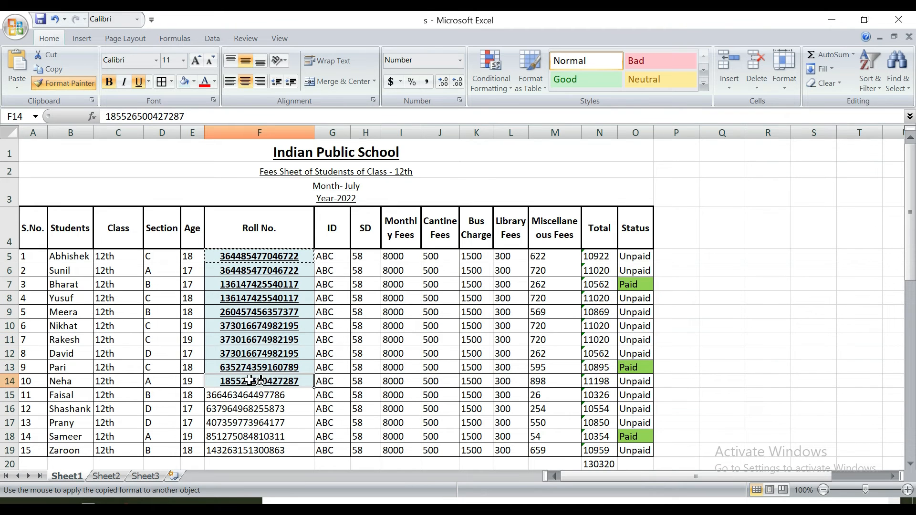
{"action": "left_click", "coordinate": [249, 451]}
{"action": "left_click_drag", "start_coordinate": [249, 451], "coordinate": [251, 384]}
Step: Try painting the roll number format over G6:M17 and A5:P18, undo both applications, and leave Format Painter
{"action": "left_click_drag", "start_coordinate": [334, 271], "coordinate": [538, 420]}
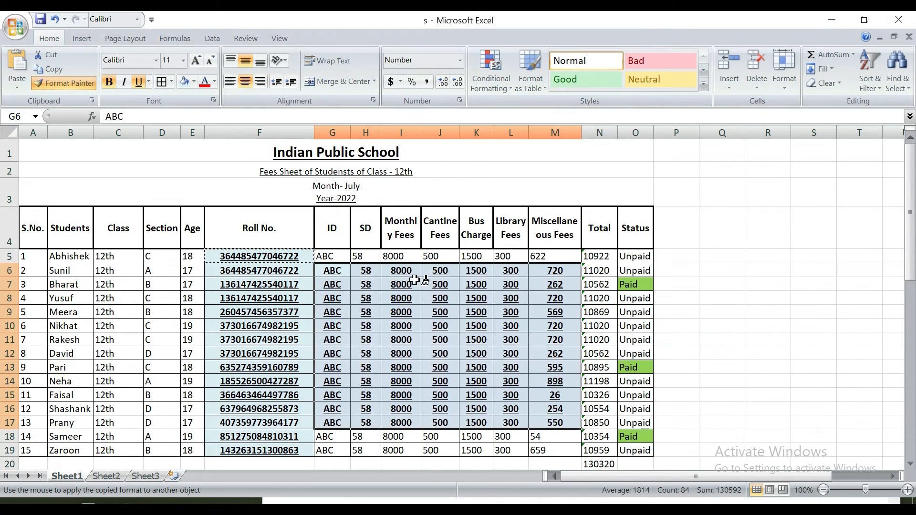
{"action": "mouse_move", "coordinate": [38, 260]}
{"action": "left_mouse_down"}
{"action": "mouse_move", "coordinate": [150, 317]}
{"action": "mouse_move", "coordinate": [680, 444]}
{"action": "left_mouse_up"}
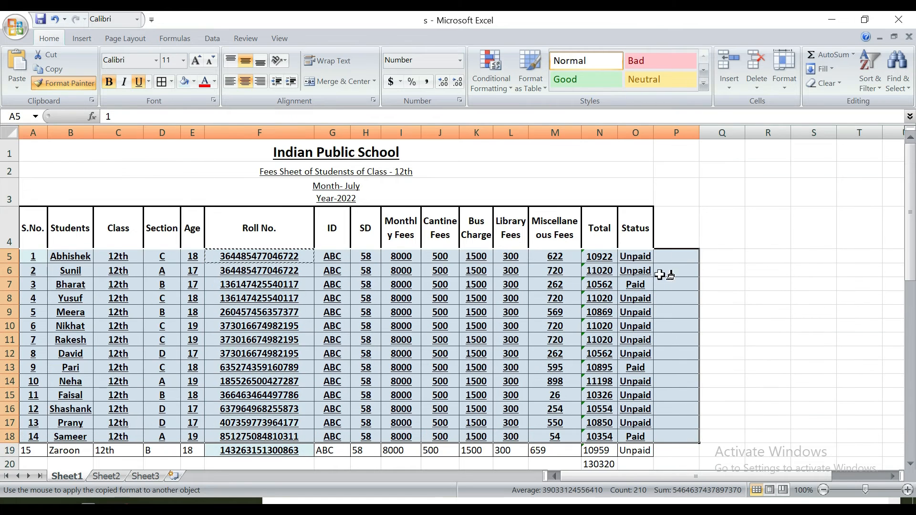
{"action": "key", "text": "ctrl+z"}
{"action": "key", "text": "ctrl+z"}
{"action": "key", "text": "Escape"}
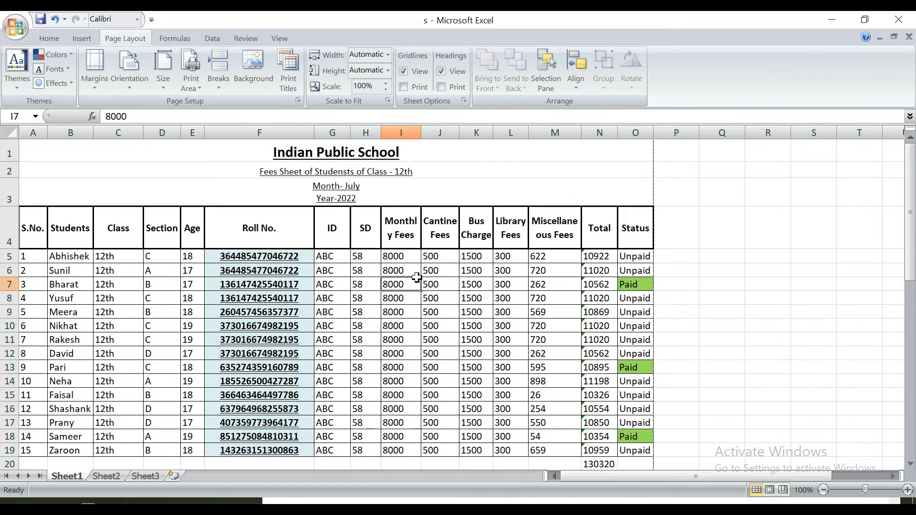
Step: Copy student rows 5 to 19 and paste them below the list at row 20 and again at row 35
{"action": "scroll", "coordinate": [508, 186], "scroll_direction": "down", "scroll_amount": 2}
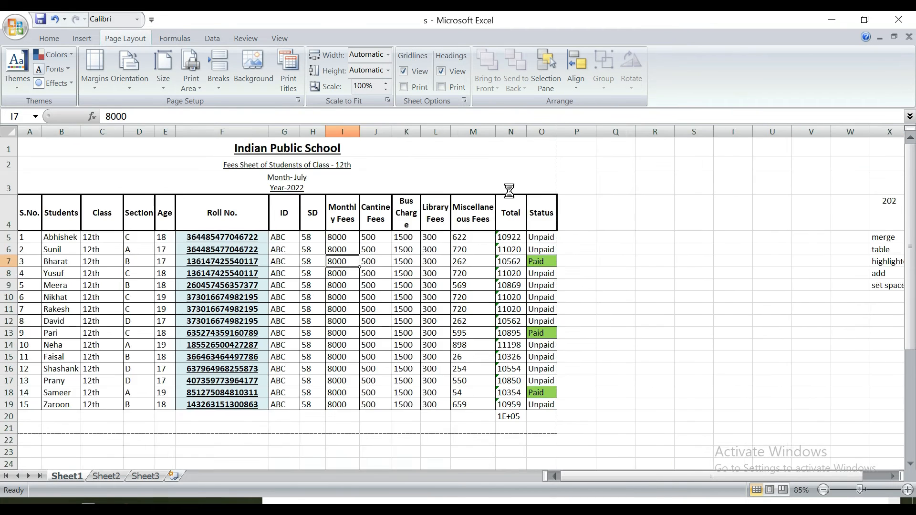
{"action": "left_click_drag", "start_coordinate": [6, 214], "coordinate": [7, 347]}
{"action": "key", "text": "ctrl+c"}
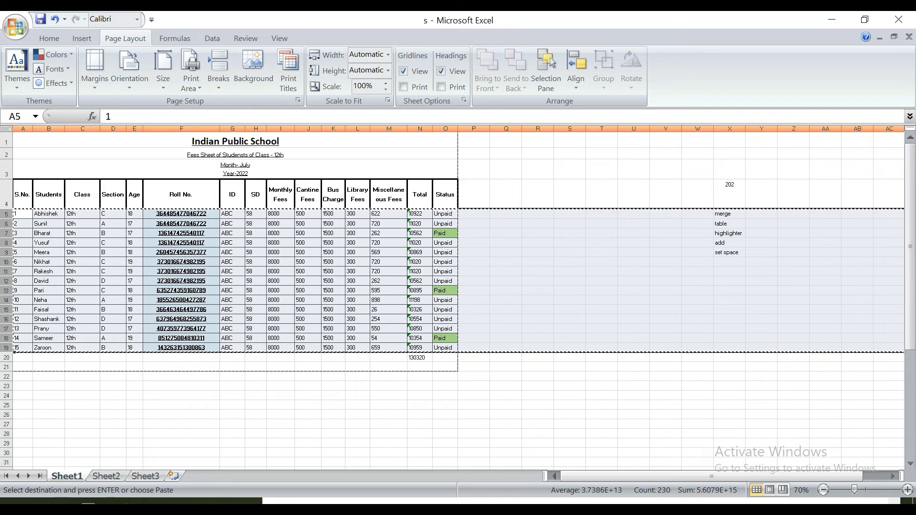
{"action": "left_click", "coordinate": [21, 357]}
{"action": "key", "text": "ctrl+v"}
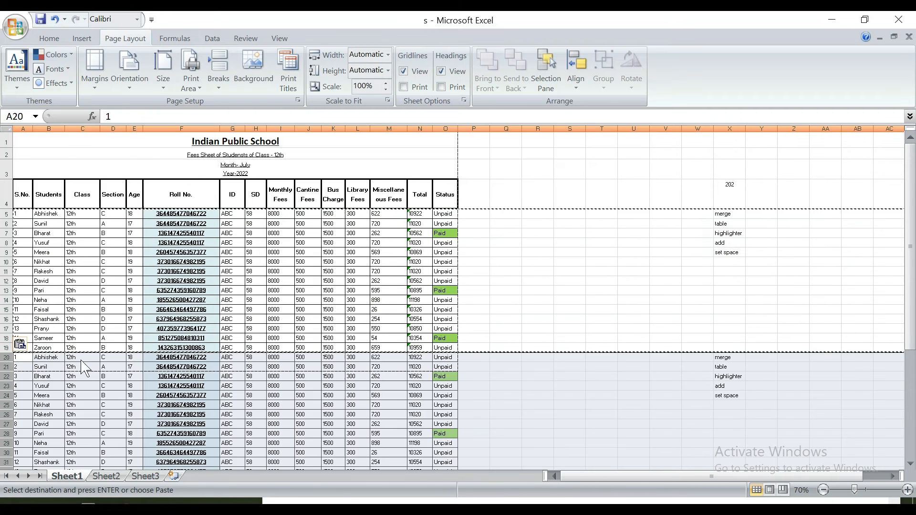
{"action": "scroll", "coordinate": [85, 367], "scroll_direction": "down", "scroll_amount": 4}
{"action": "left_click", "coordinate": [19, 385]}
{"action": "key", "text": "ctrl+v"}
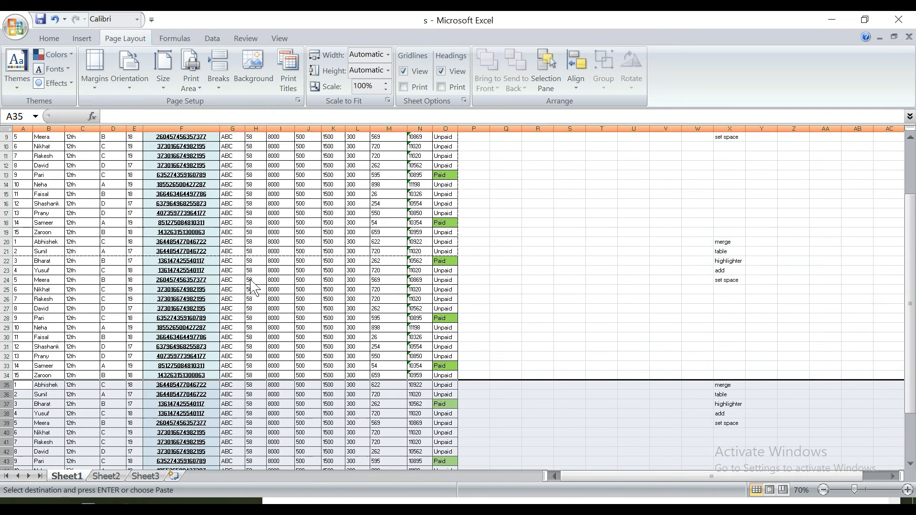
Step: Renumber the S.No. column by filling a continuous series from 1 in A5 down through the pasted rows
{"action": "scroll", "coordinate": [253, 286], "scroll_direction": "up", "scroll_amount": 3}
{"action": "left_click", "coordinate": [23, 214]}
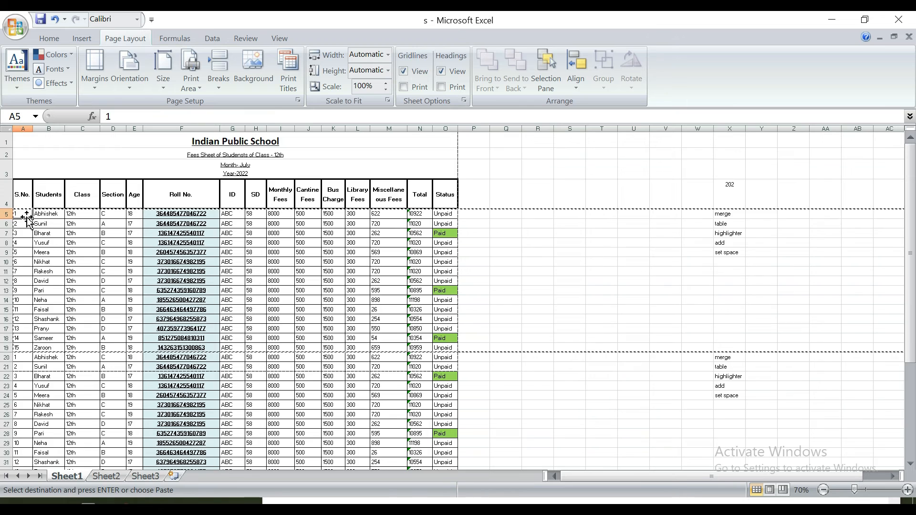
{"action": "left_click_drag", "start_coordinate": [27, 216], "coordinate": [28, 465]}
{"action": "left_click", "coordinate": [41, 462]}
{"action": "left_click", "coordinate": [41, 406]}
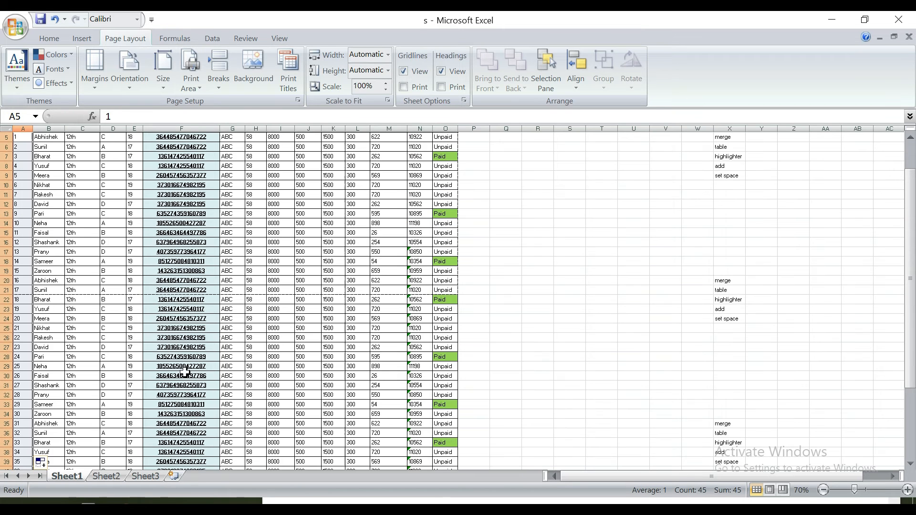
{"action": "scroll", "coordinate": [94, 249], "scroll_direction": "up", "scroll_amount": 2}
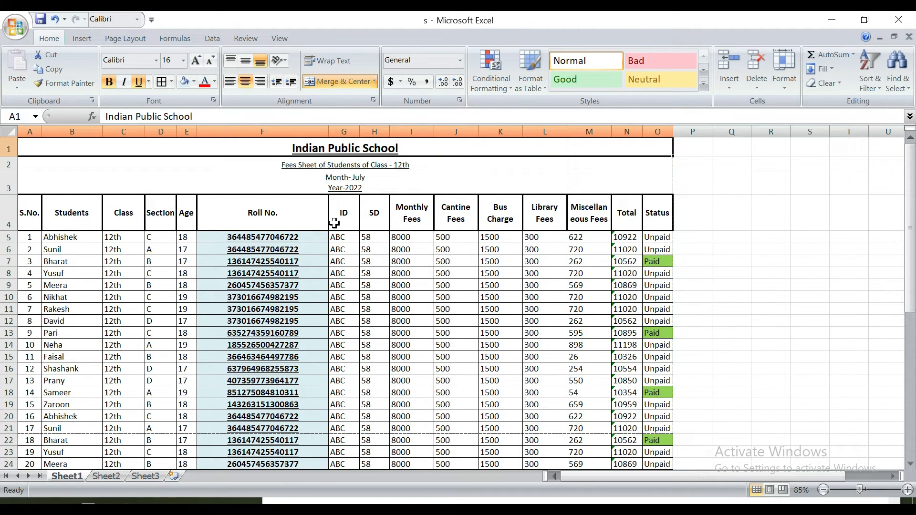
{"action": "left_click", "coordinate": [30, 211]}
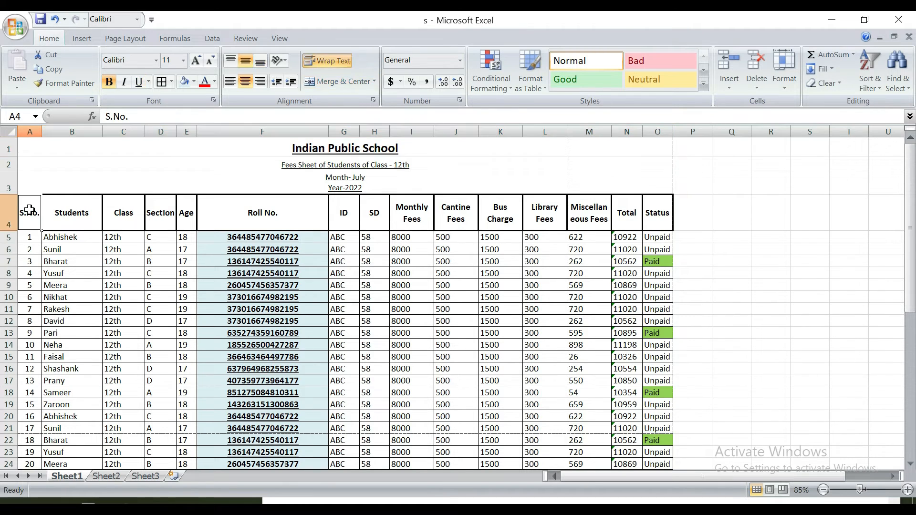
{"action": "left_click", "coordinate": [658, 206]}
{"action": "left_click", "coordinate": [25, 208]}
{"action": "left_click", "coordinate": [652, 208]}
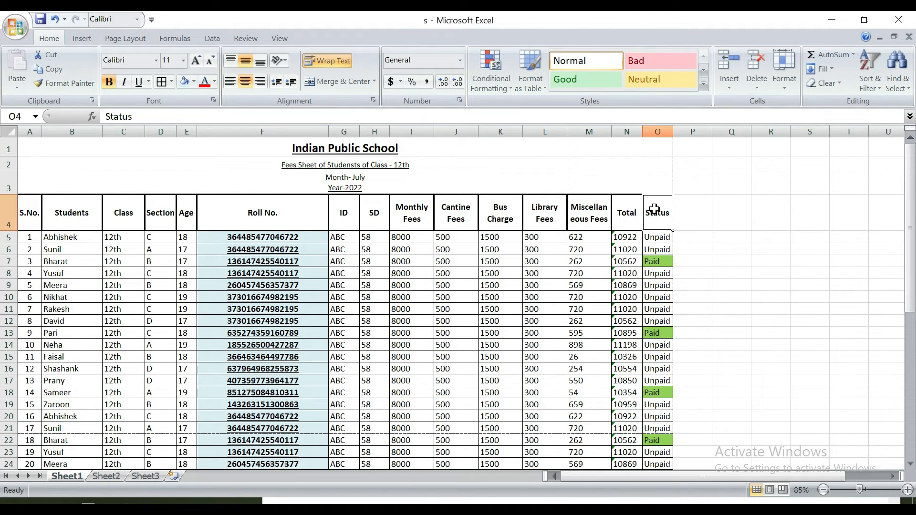
Step: Open the print preview of the fee sheet and zoom in to check which columns and rows fit on the first page
{"action": "key", "text": "ctrl+p"}
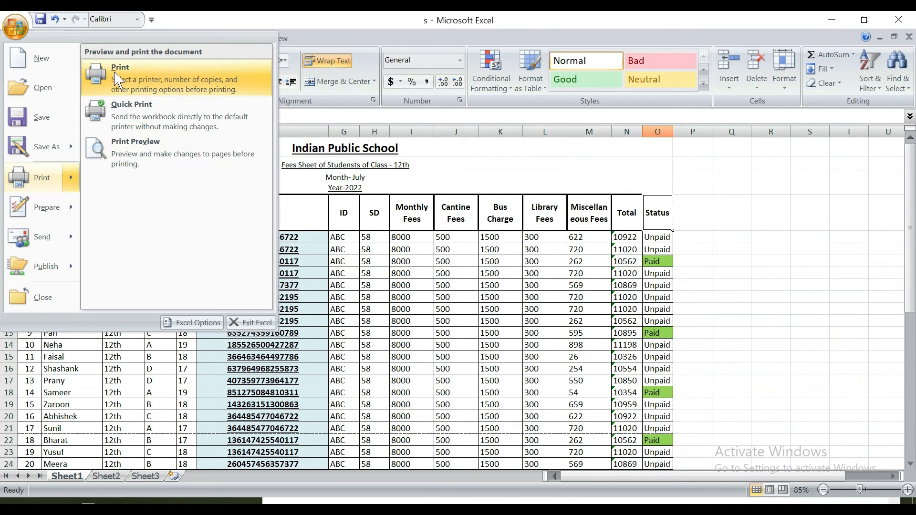
{"action": "left_click", "coordinate": [158, 151]}
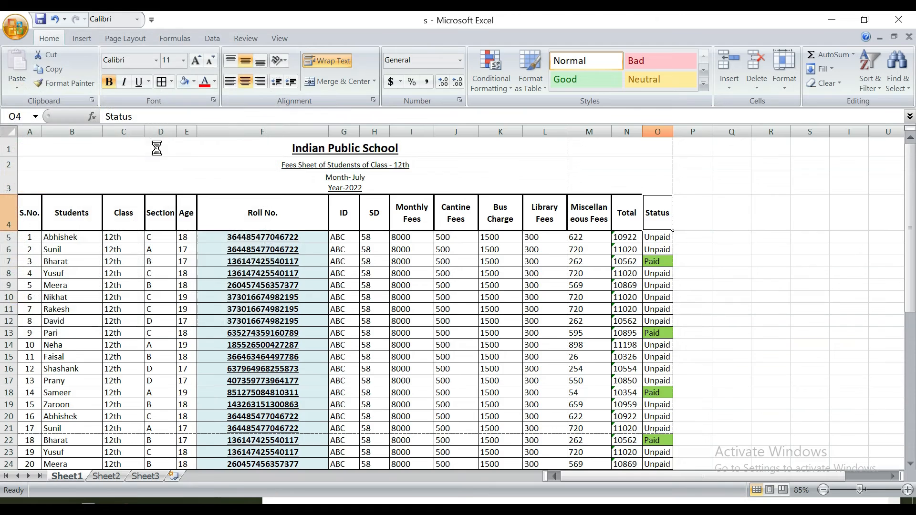
{"action": "left_click", "coordinate": [533, 213]}
{"action": "left_click", "coordinate": [533, 213]}
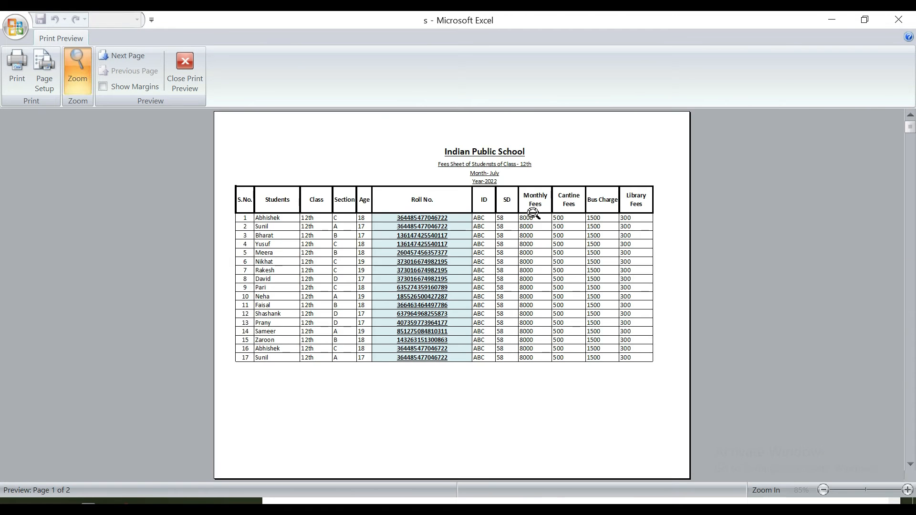
{"action": "left_click", "coordinate": [533, 213]}
{"action": "scroll", "coordinate": [642, 193], "scroll_direction": "down", "scroll_amount": 1}
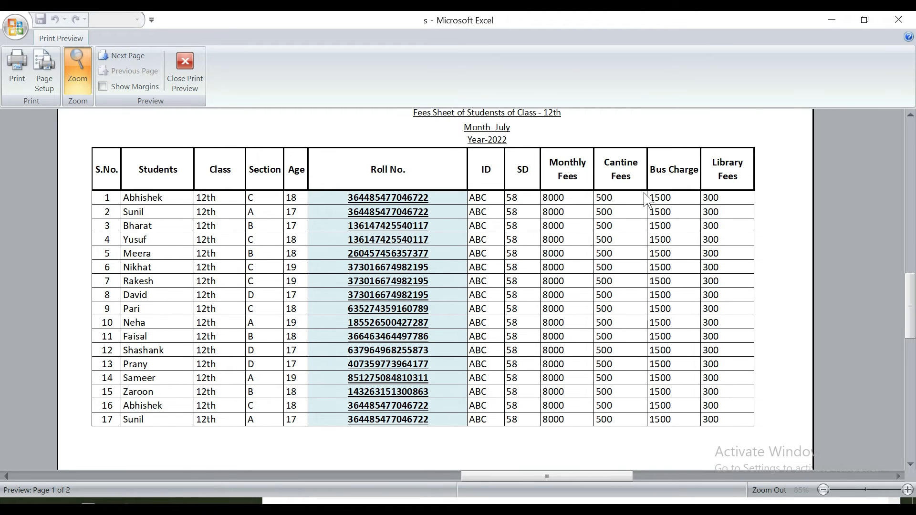
Step: Page back and forth through both pages of the print preview to compare which columns each page holds
{"action": "left_click", "coordinate": [645, 196]}
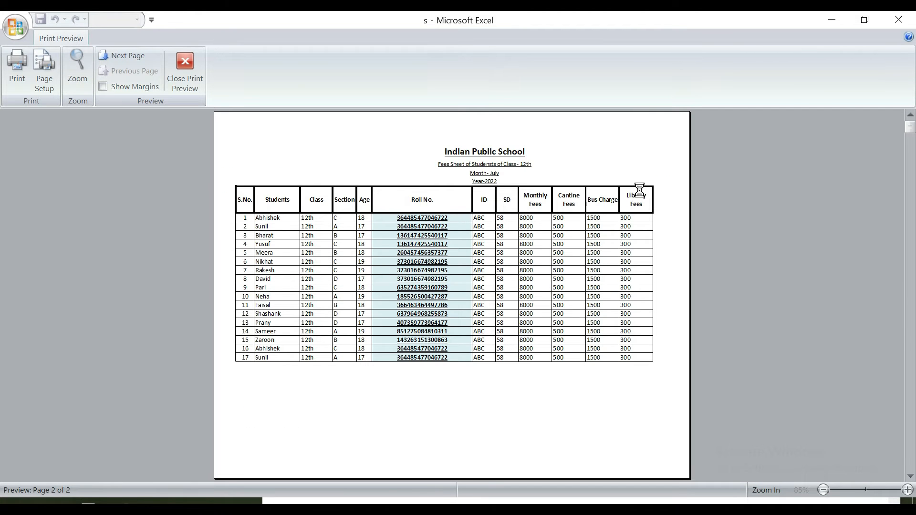
{"action": "scroll", "coordinate": [263, 216], "scroll_direction": "up", "scroll_amount": 1}
{"action": "scroll", "coordinate": [412, 219], "scroll_direction": "down", "scroll_amount": 1}
{"action": "scroll", "coordinate": [408, 219], "scroll_direction": "up", "scroll_amount": 1}
{"action": "scroll", "coordinate": [402, 218], "scroll_direction": "up", "scroll_amount": 1}
{"action": "scroll", "coordinate": [401, 217], "scroll_direction": "down", "scroll_amount": 1}
{"action": "scroll", "coordinate": [399, 216], "scroll_direction": "up", "scroll_amount": 1}
{"action": "scroll", "coordinate": [278, 222], "scroll_direction": "down", "scroll_amount": 1}
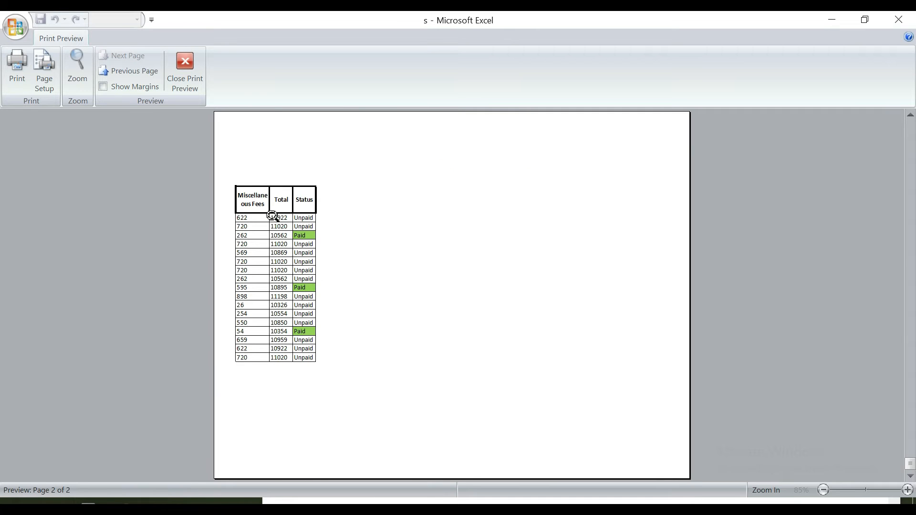
{"action": "scroll", "coordinate": [273, 217], "scroll_direction": "up", "scroll_amount": 1}
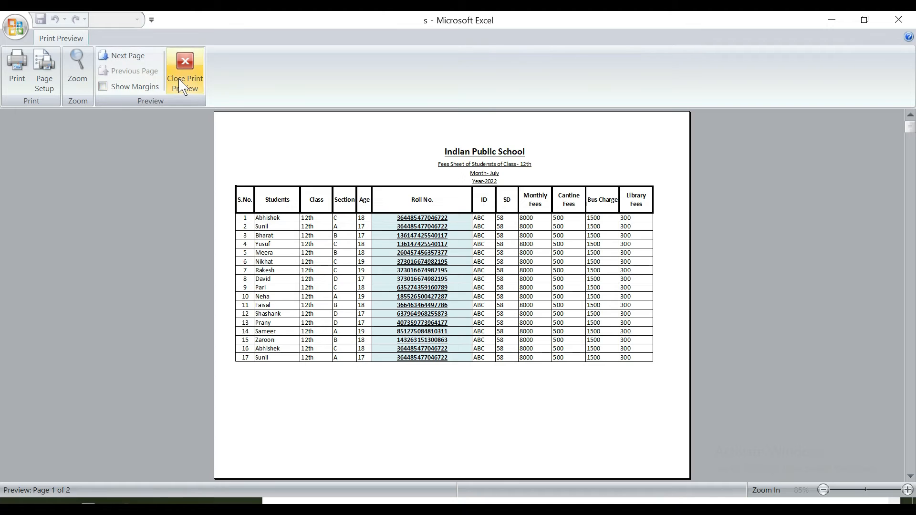
Step: Show the margins in the print preview and narrow the Roll No., SD, Monthly Fees, Bus Charge, Library Fees and Miscellaneous Fees columns
{"action": "left_click", "coordinate": [129, 89]}
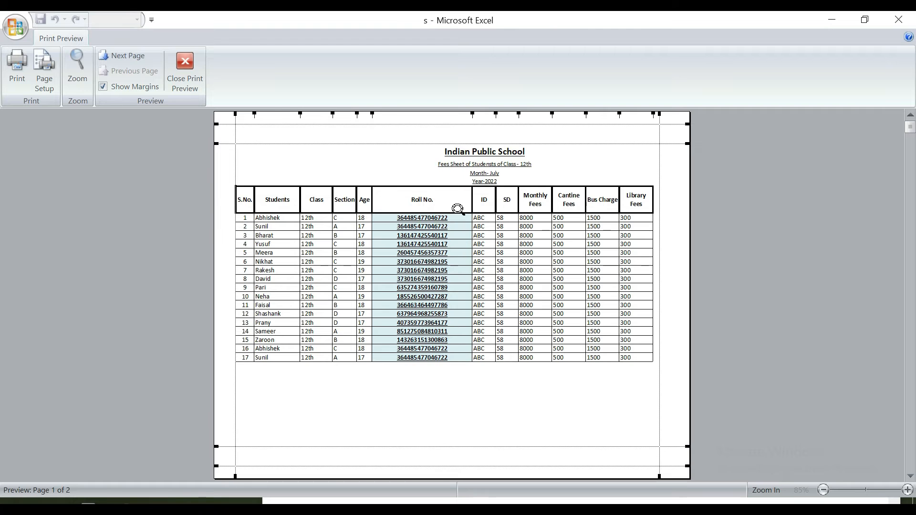
{"action": "left_click", "coordinate": [128, 89]}
{"action": "left_click", "coordinate": [128, 90]}
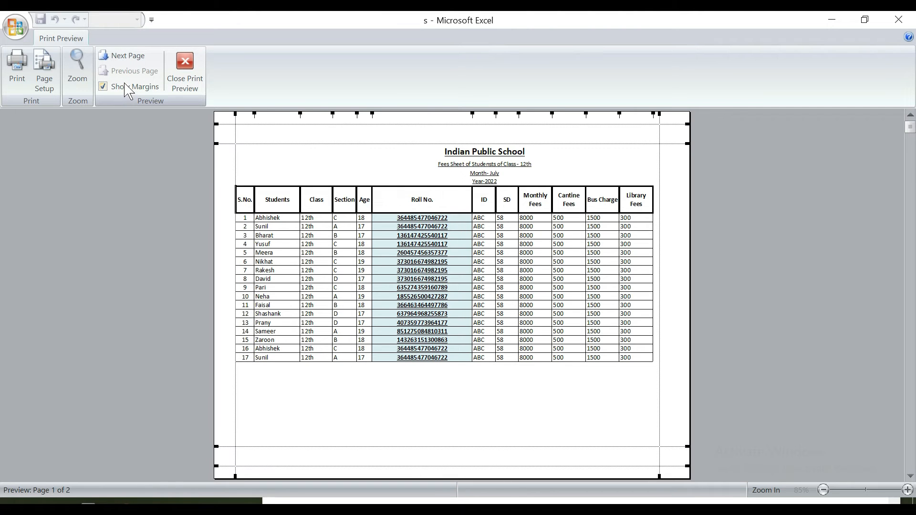
{"action": "left_click", "coordinate": [483, 200]}
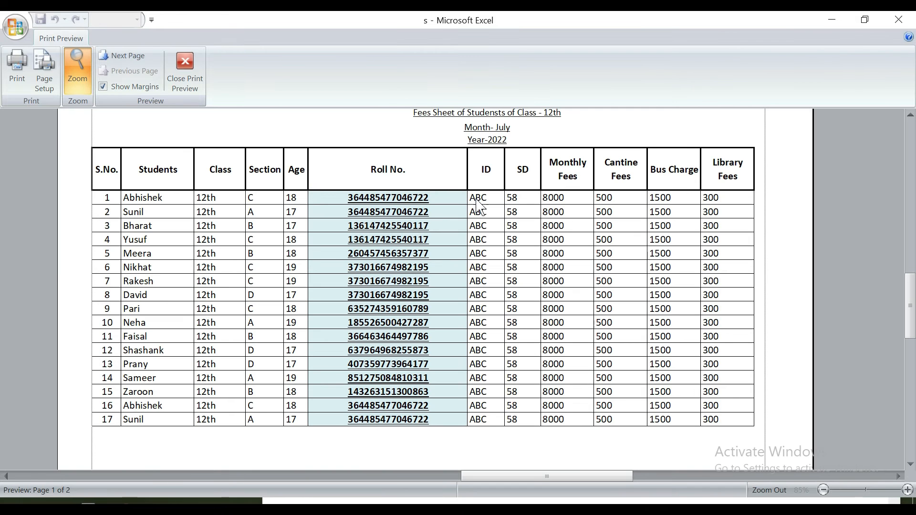
{"action": "left_click_drag", "start_coordinate": [446, 202], "coordinate": [422, 204]}
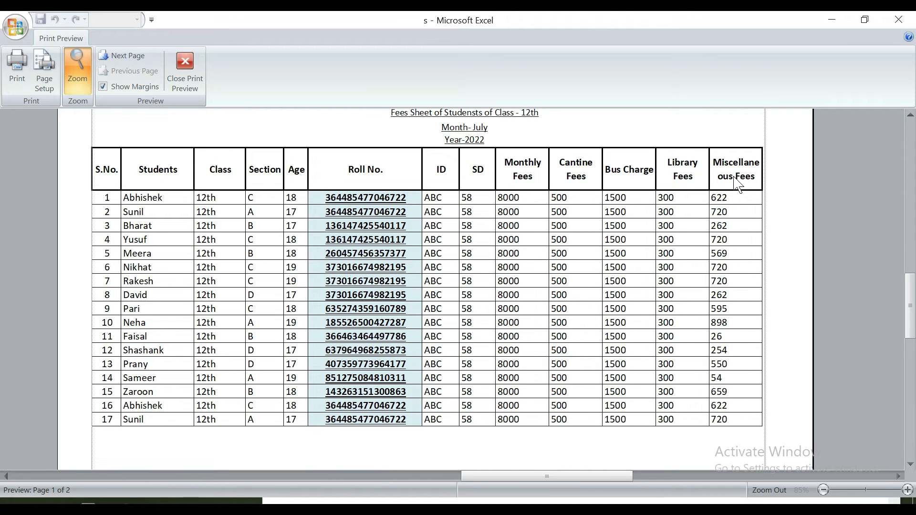
{"action": "left_click_drag", "start_coordinate": [708, 174], "coordinate": [638, 174]}
{"action": "left_click_drag", "start_coordinate": [732, 174], "coordinate": [727, 174]}
{"action": "mouse_move", "coordinate": [539, 174]}
{"action": "left_mouse_down"}
{"action": "mouse_move", "coordinate": [525, 175]}
{"action": "mouse_move", "coordinate": [535, 175]}
{"action": "left_mouse_up"}
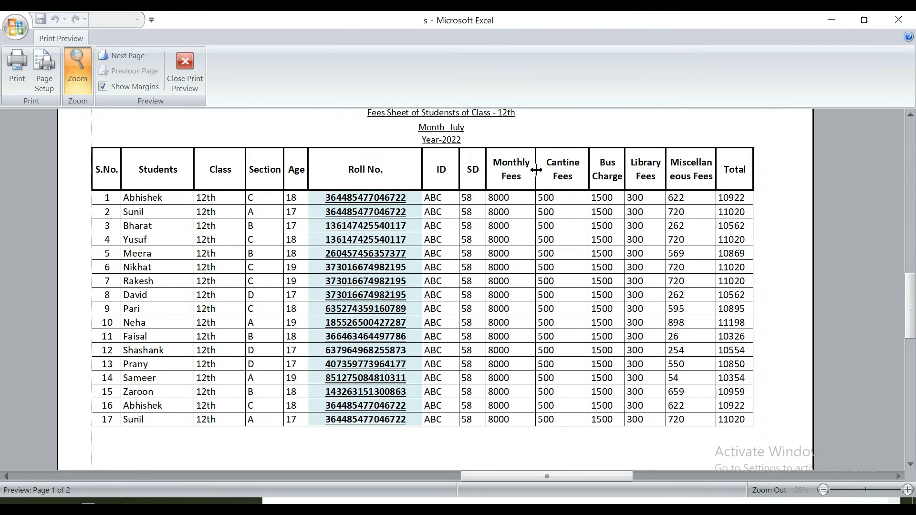
{"action": "left_click", "coordinate": [186, 72]}
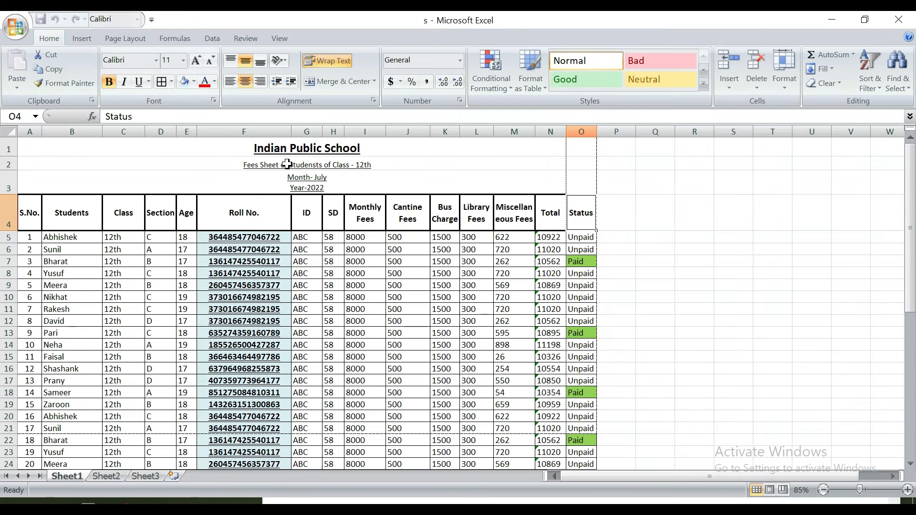
Step: Set the print scale to 120% and check the fee sheet's portrait layout in the print preview
{"action": "left_click", "coordinate": [125, 39]}
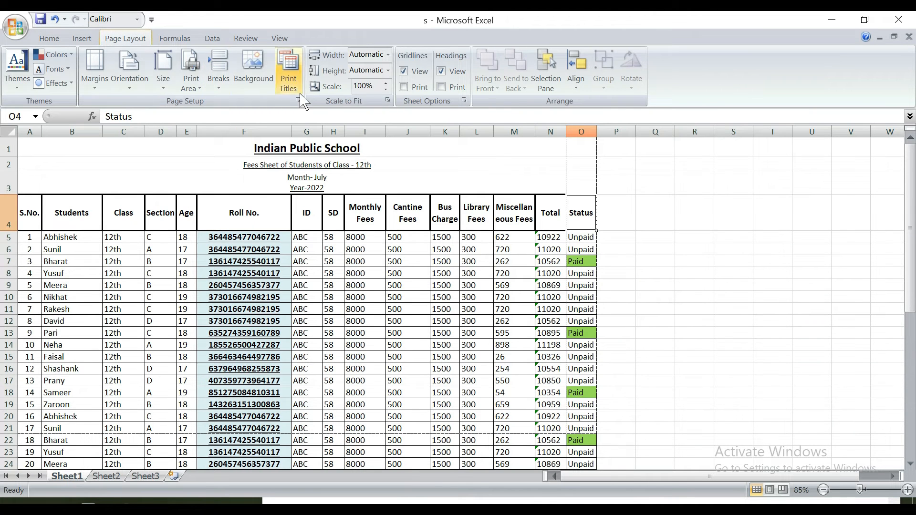
{"action": "left_click", "coordinate": [363, 86]}
{"action": "type", "text": "120"}
{"action": "left_click", "coordinate": [655, 182]}
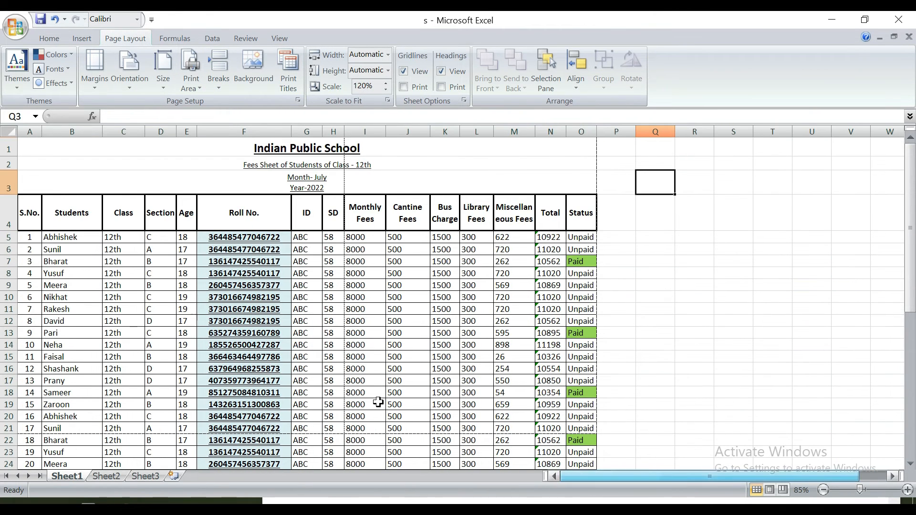
{"action": "left_click", "coordinate": [130, 71]}
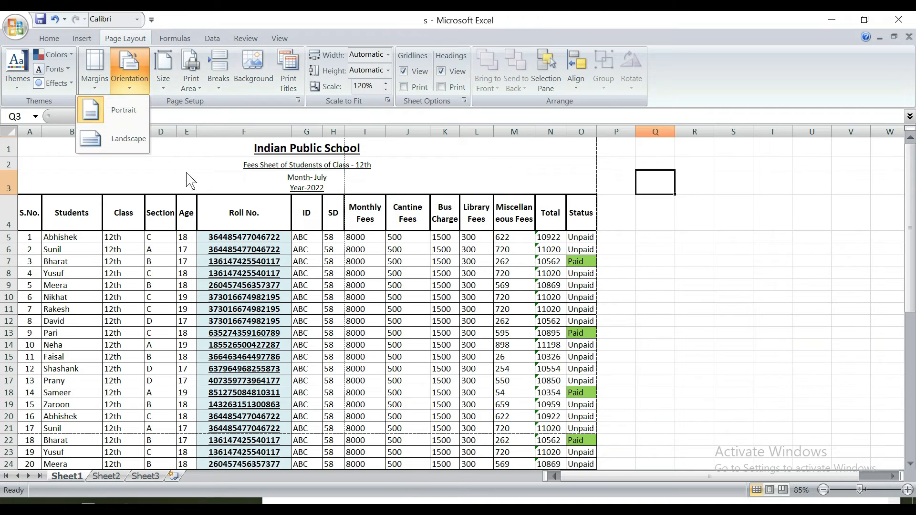
{"action": "left_click", "coordinate": [204, 183]}
{"action": "key", "text": "ctrl+p"}
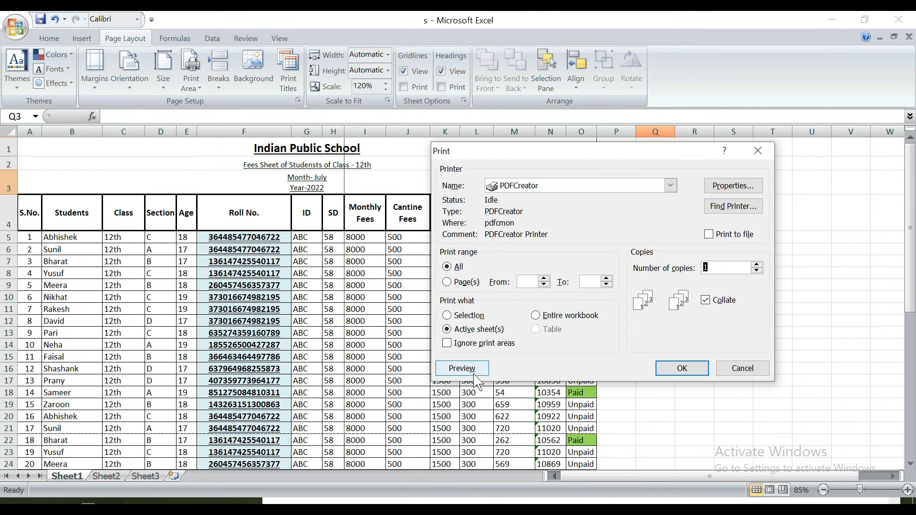
{"action": "left_click", "coordinate": [461, 365]}
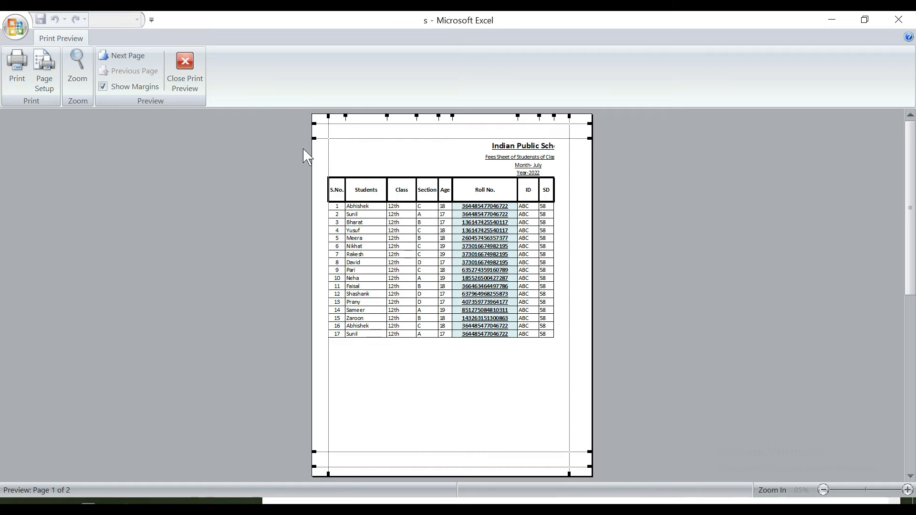
{"action": "left_click", "coordinate": [200, 85]}
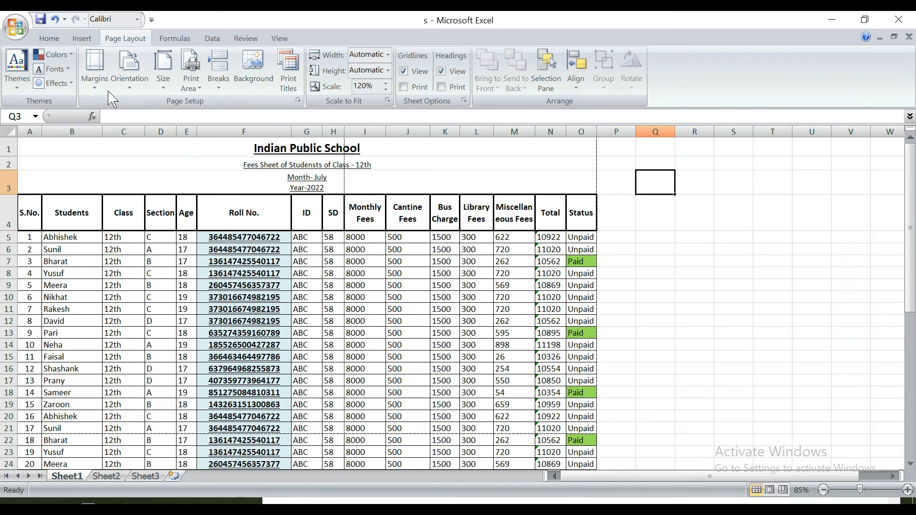
Step: Switch the page orientation to Landscape and check the fee sheet in the print preview
{"action": "left_click", "coordinate": [129, 86]}
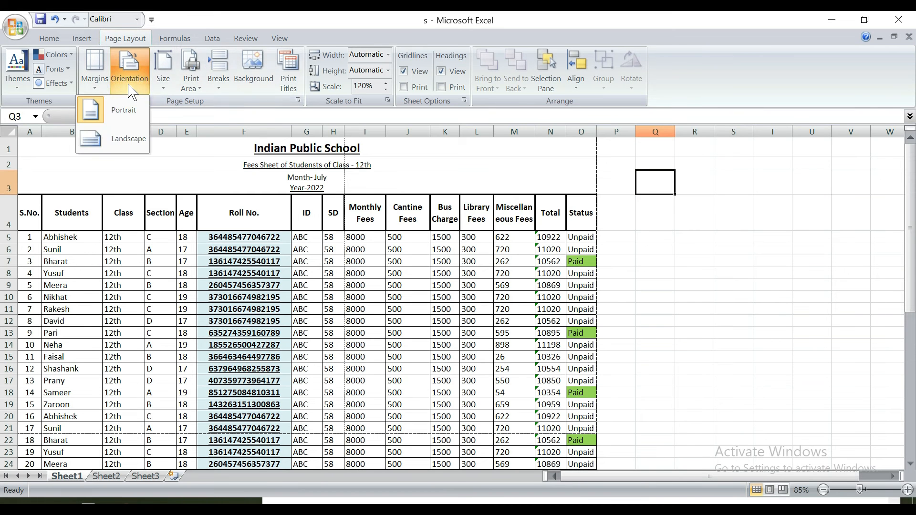
{"action": "left_click", "coordinate": [125, 139]}
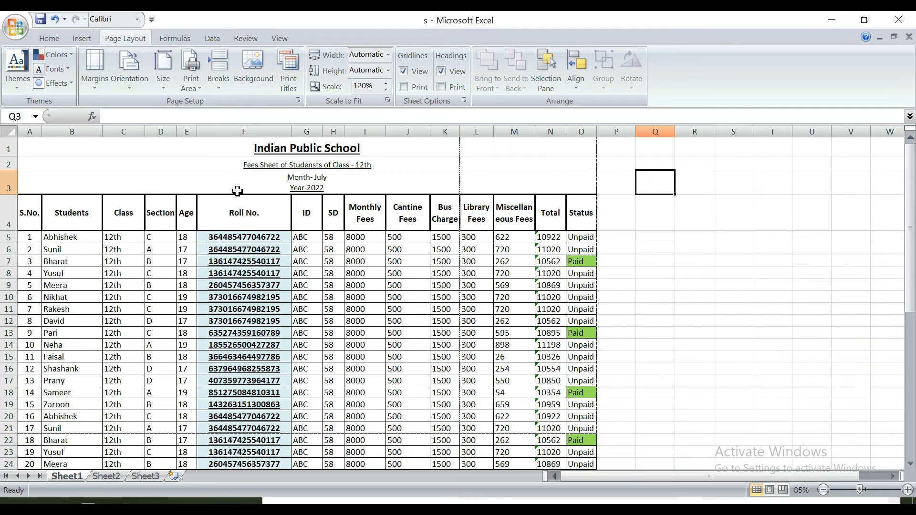
{"action": "key", "text": "ctrl+p"}
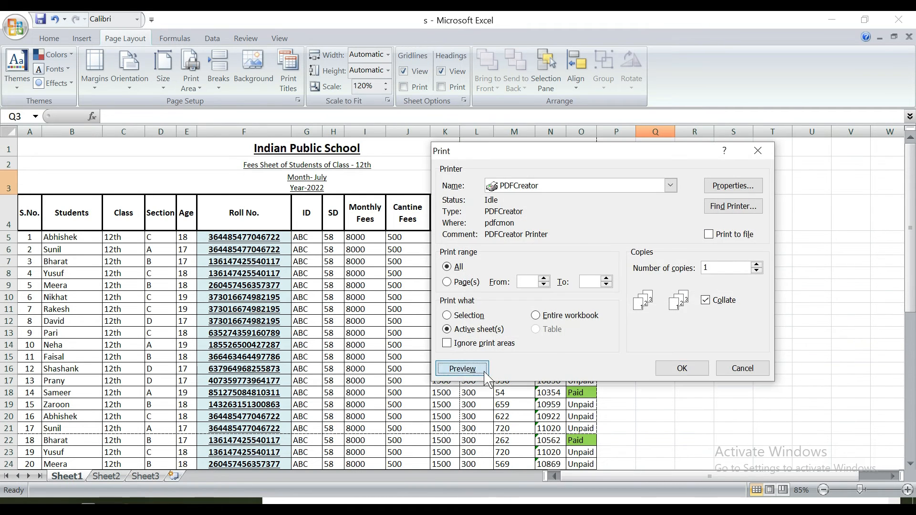
{"action": "left_click", "coordinate": [465, 374]}
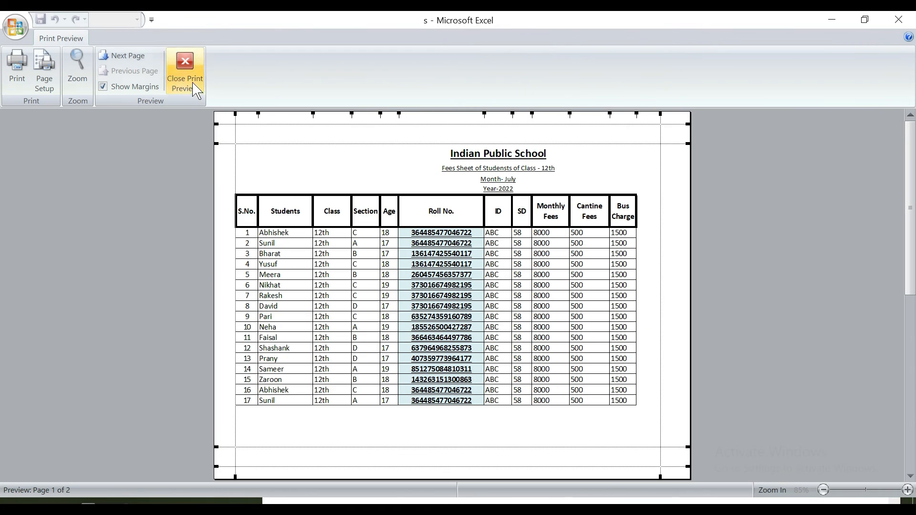
{"action": "left_click", "coordinate": [186, 71]}
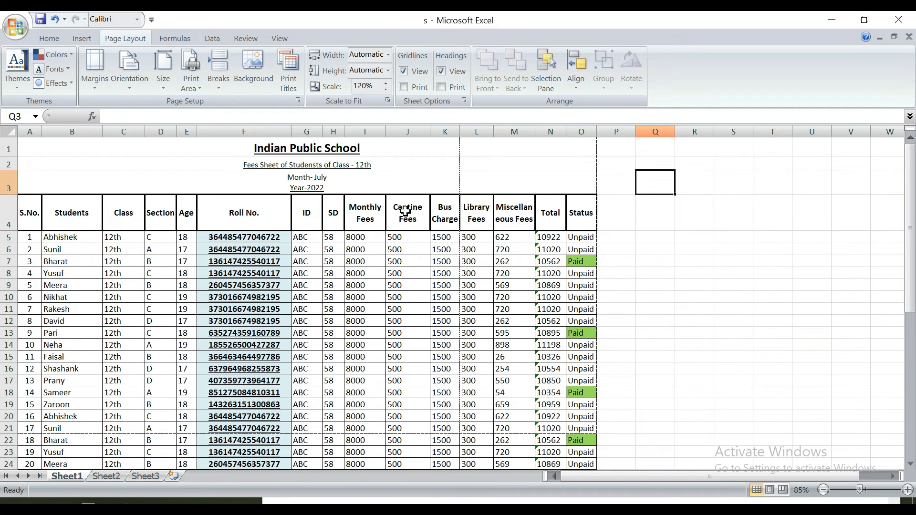
Step: Reset the fee sheet's print scale to 100%
{"action": "left_click", "coordinate": [559, 283]}
{"action": "left_click", "coordinate": [504, 249]}
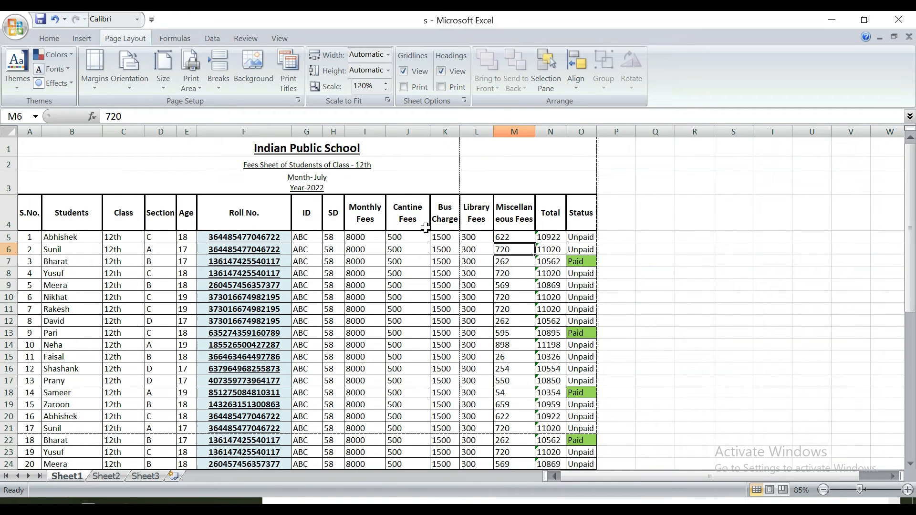
{"action": "left_click", "coordinate": [378, 282]}
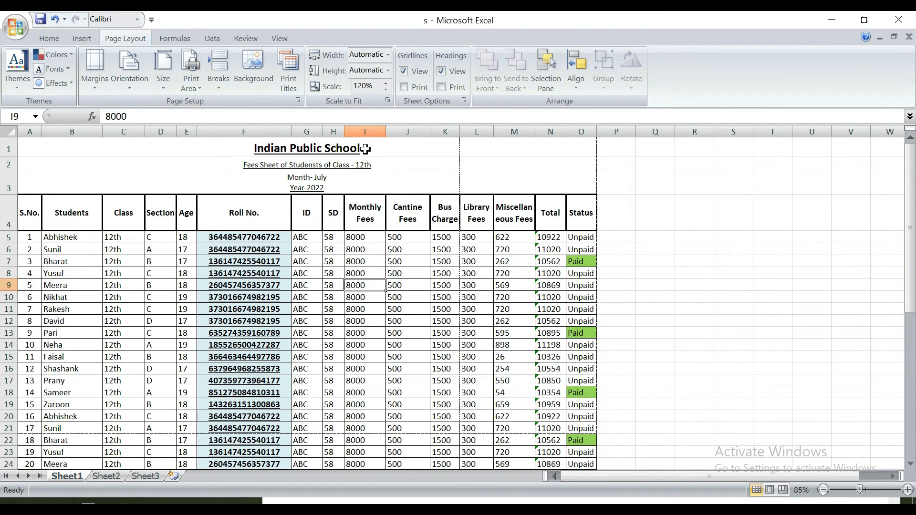
{"action": "left_click", "coordinate": [364, 87]}
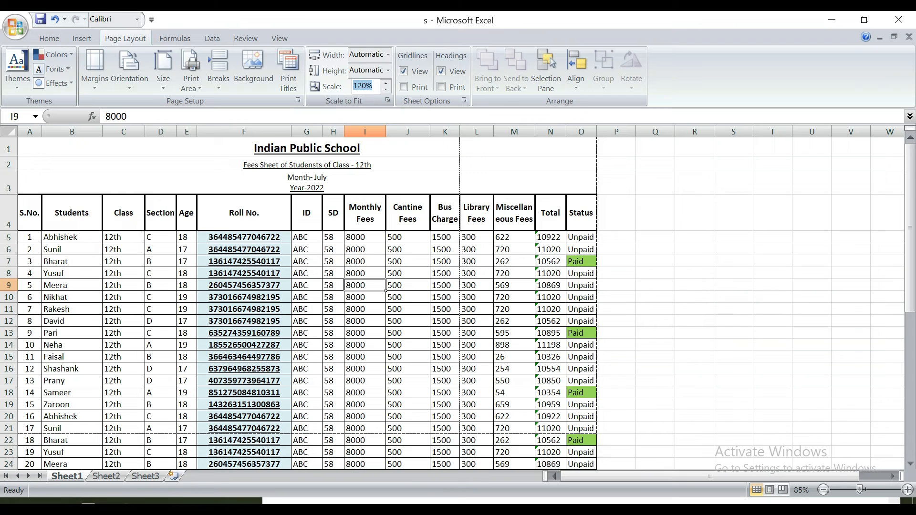
{"action": "key", "text": "Return"}
Step: Examine the page boundaries of the fee sheet in Page Break Preview, and return to the Normal view
{"action": "left_click", "coordinate": [280, 40]}
{"action": "left_click", "coordinate": [89, 86]}
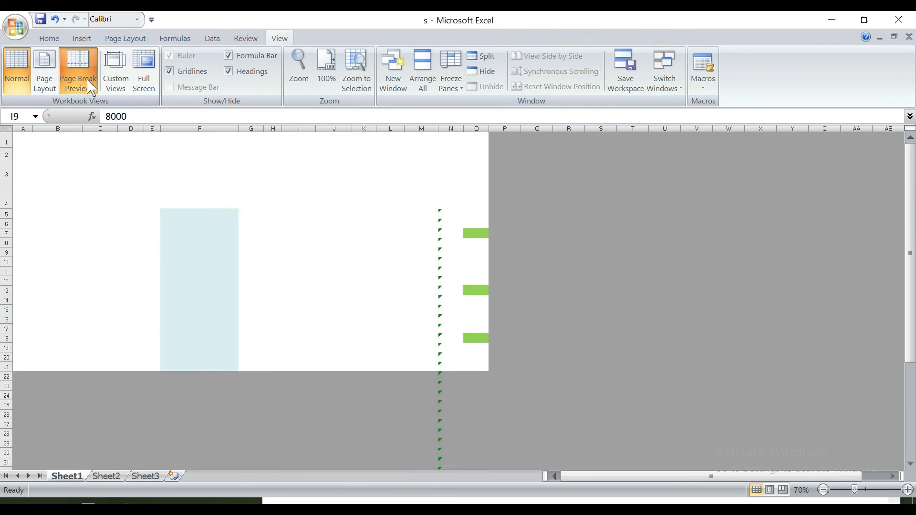
{"action": "scroll", "coordinate": [213, 242], "scroll_direction": "down", "scroll_amount": 2}
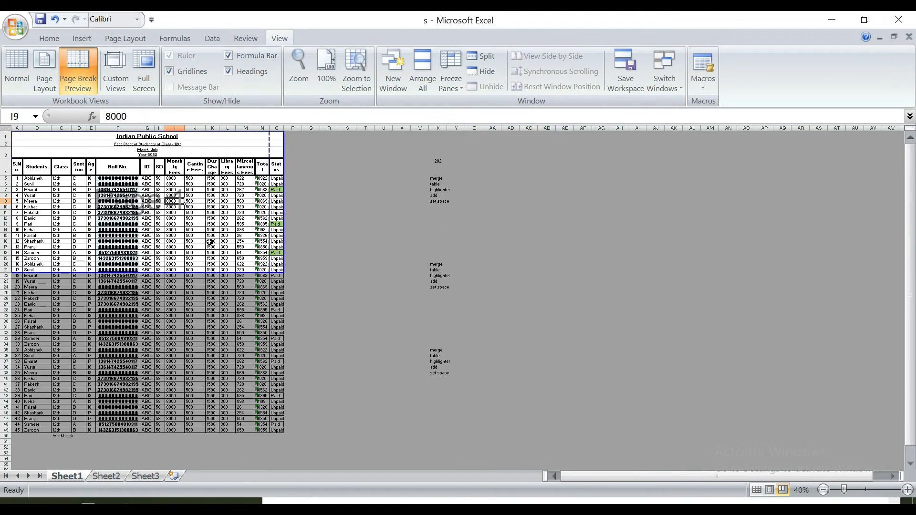
{"action": "scroll", "coordinate": [209, 245], "scroll_direction": "up", "scroll_amount": 2}
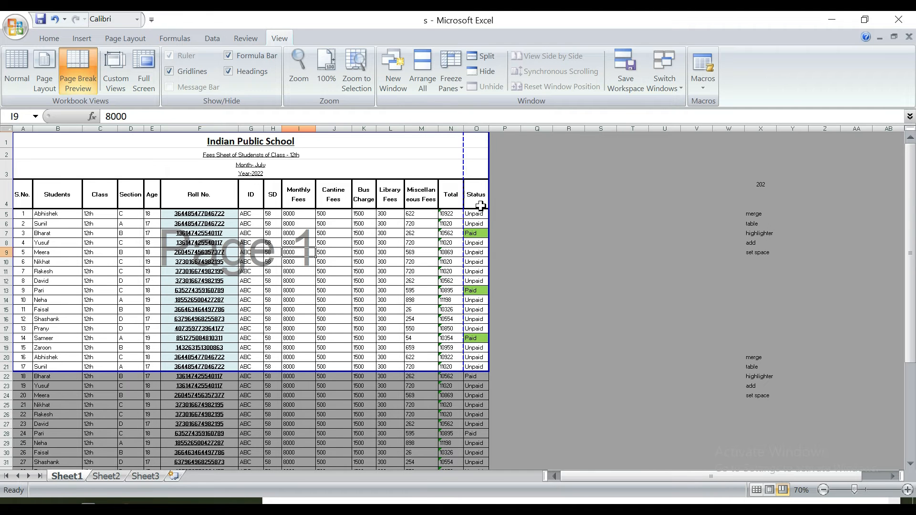
{"action": "scroll", "coordinate": [273, 235], "scroll_direction": "up", "scroll_amount": 2}
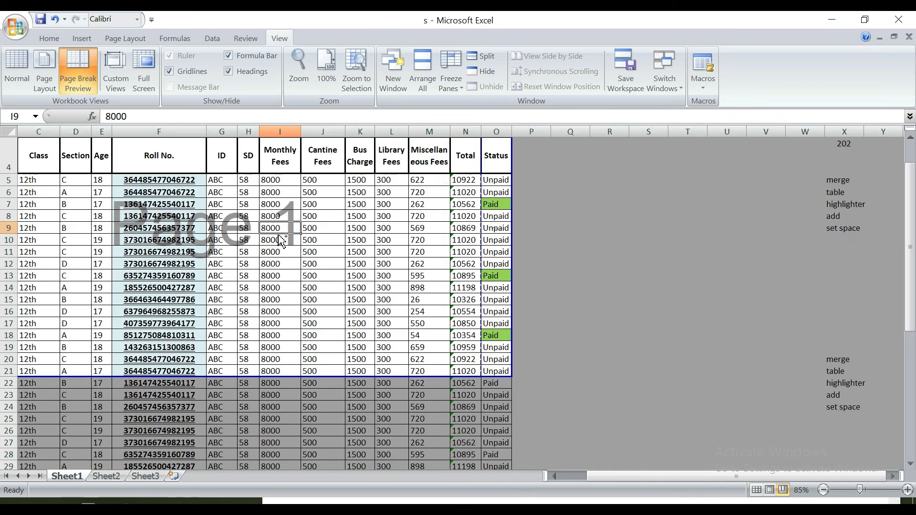
{"action": "scroll", "coordinate": [503, 204], "scroll_direction": "down", "scroll_amount": 2}
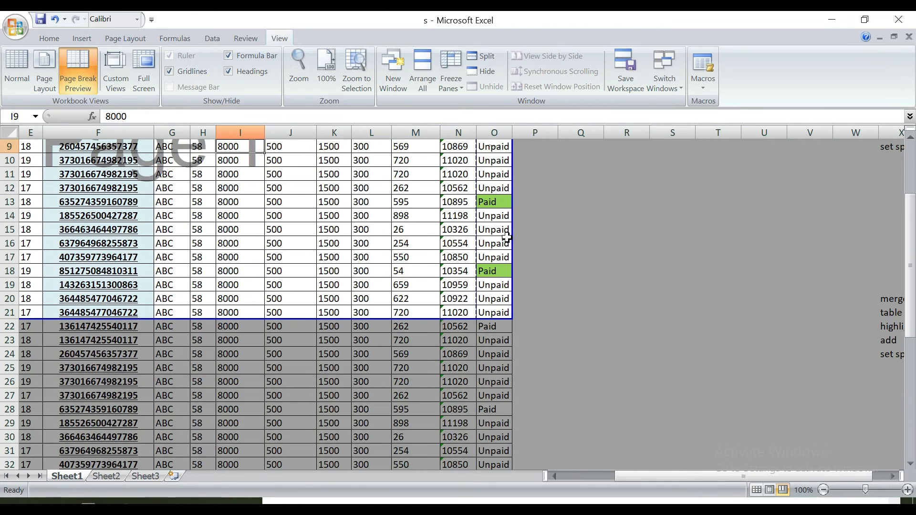
{"action": "left_click", "coordinate": [20, 81]}
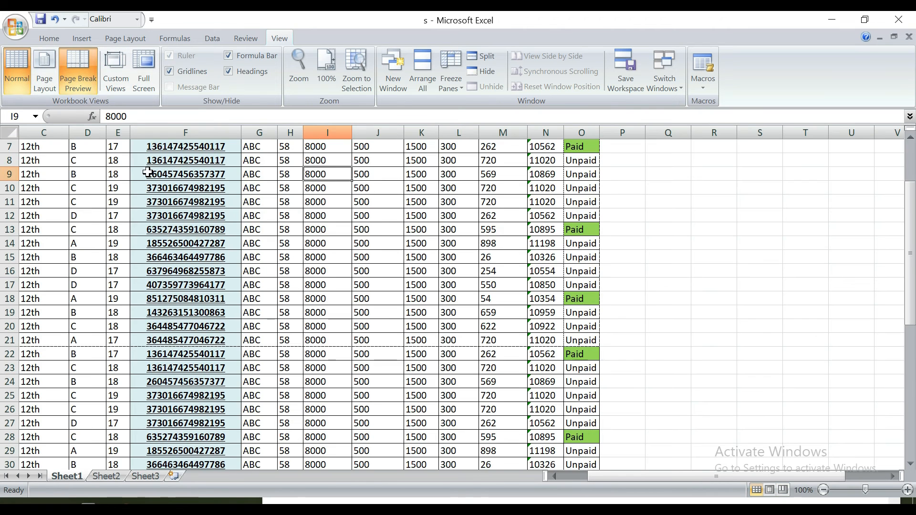
Step: Narrow the Miscellaneous Fees column slightly and move the vertical page break past the Status column in Page Break Preview
{"action": "left_click_drag", "start_coordinate": [529, 132], "coordinate": [524, 132]}
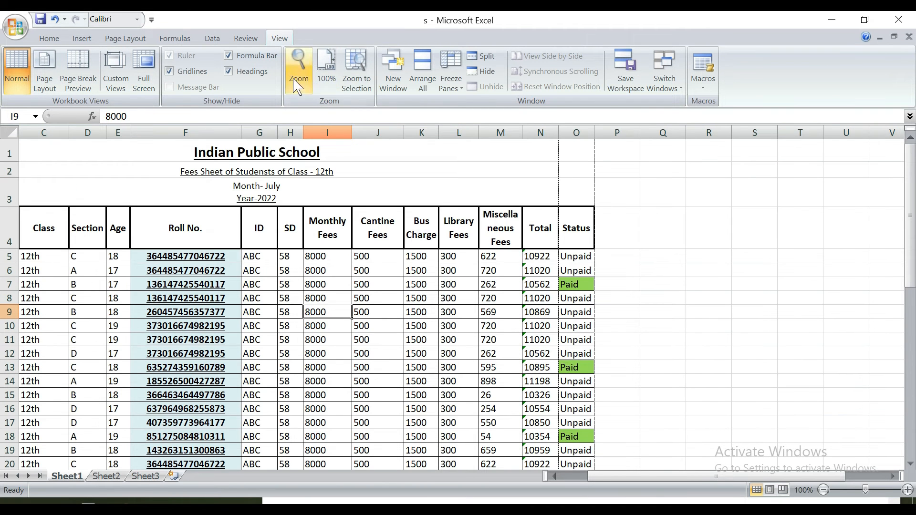
{"action": "left_click", "coordinate": [78, 72]}
{"action": "left_click_drag", "start_coordinate": [476, 169], "coordinate": [507, 164]}
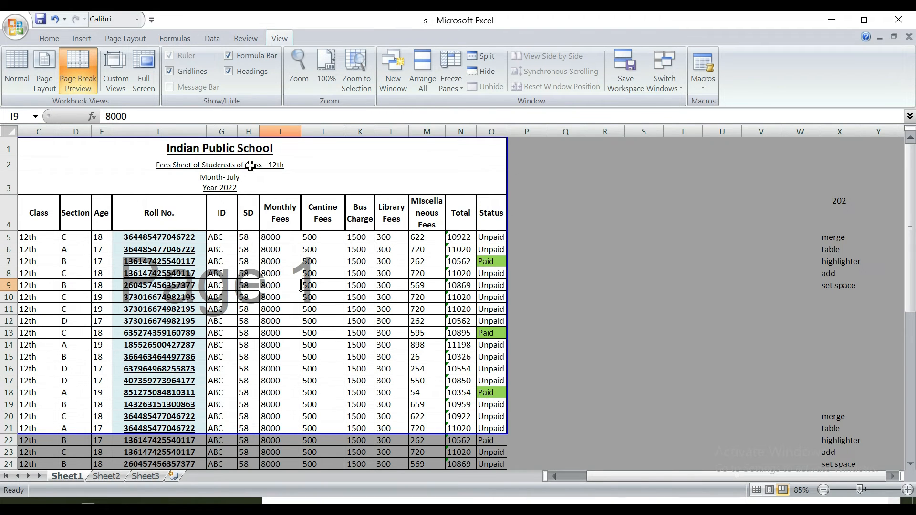
Step: Narrow the Class and Section columns and extend the print area down to row 49 to include all pasted student rows
{"action": "left_click_drag", "start_coordinate": [92, 130], "coordinate": [50, 128]}
{"action": "scroll", "coordinate": [152, 271], "scroll_direction": "down", "scroll_amount": 3}
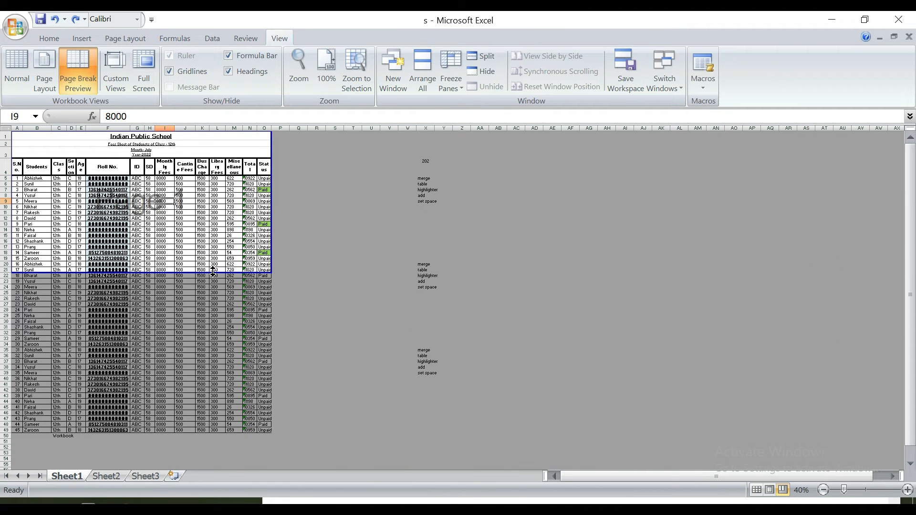
{"action": "left_click_drag", "start_coordinate": [213, 271], "coordinate": [240, 435]}
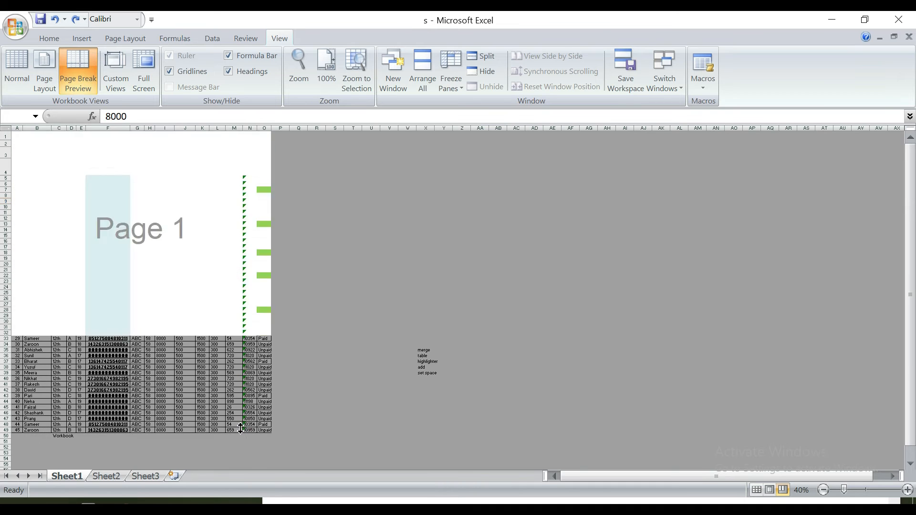
{"action": "scroll", "coordinate": [109, 301], "scroll_direction": "up", "scroll_amount": 1}
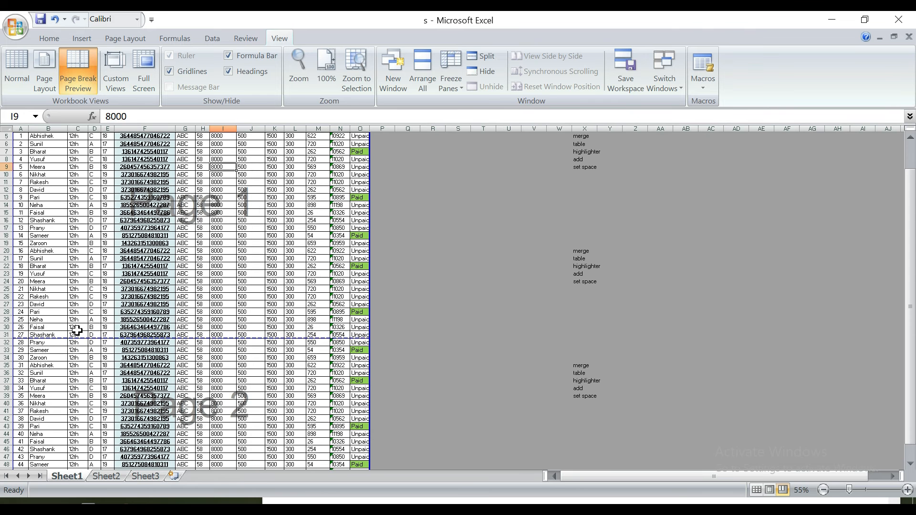
{"action": "scroll", "coordinate": [159, 222], "scroll_direction": "up", "scroll_amount": 2}
{"action": "scroll", "coordinate": [164, 223], "scroll_direction": "down", "scroll_amount": 4}
{"action": "scroll", "coordinate": [178, 262], "scroll_direction": "up", "scroll_amount": 1}
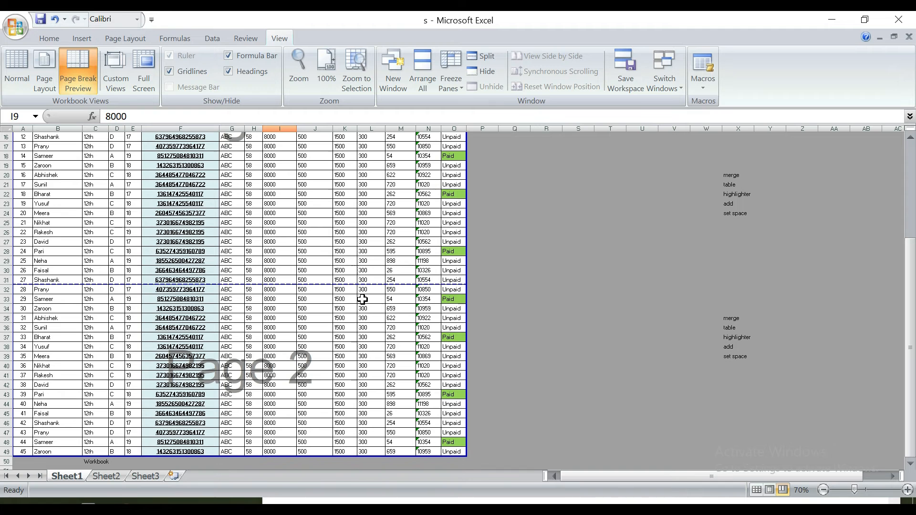
Step: Return the fee sheet to Normal view and examine both of its pages in print preview
{"action": "left_click", "coordinate": [17, 83]}
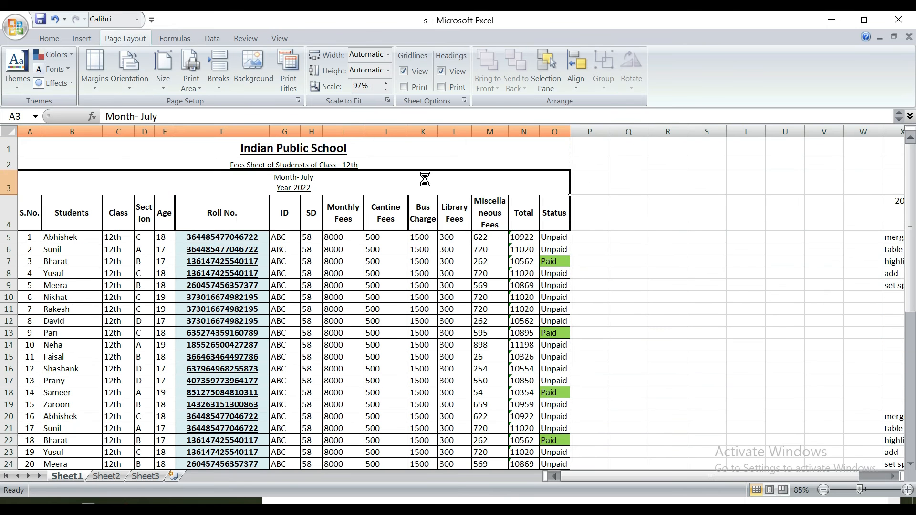
{"action": "key", "text": "ctrl+p"}
{"action": "left_click", "coordinate": [472, 369]}
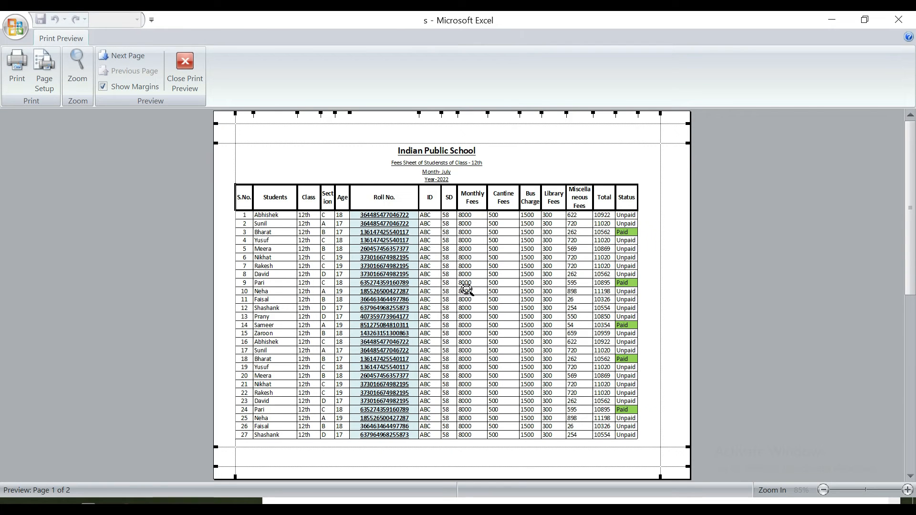
{"action": "scroll", "coordinate": [466, 289], "scroll_direction": "down", "scroll_amount": 1}
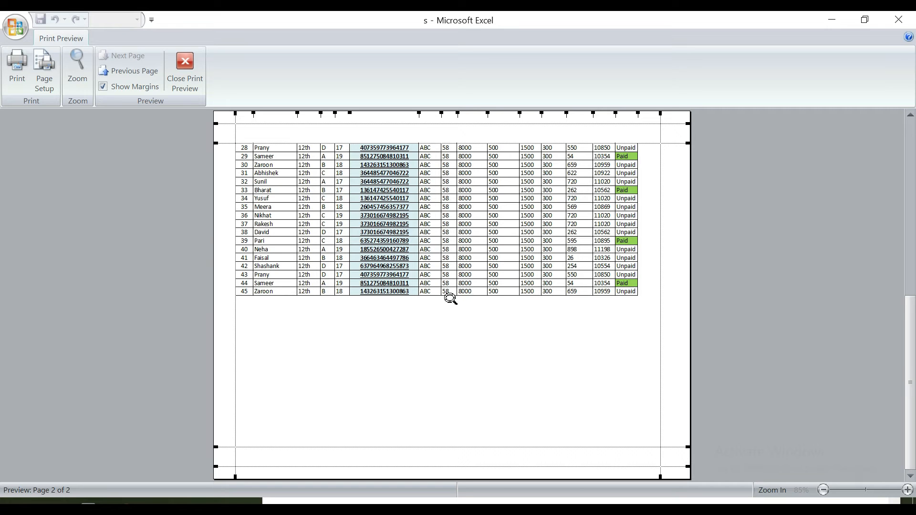
{"action": "scroll", "coordinate": [449, 299], "scroll_direction": "up", "scroll_amount": 1}
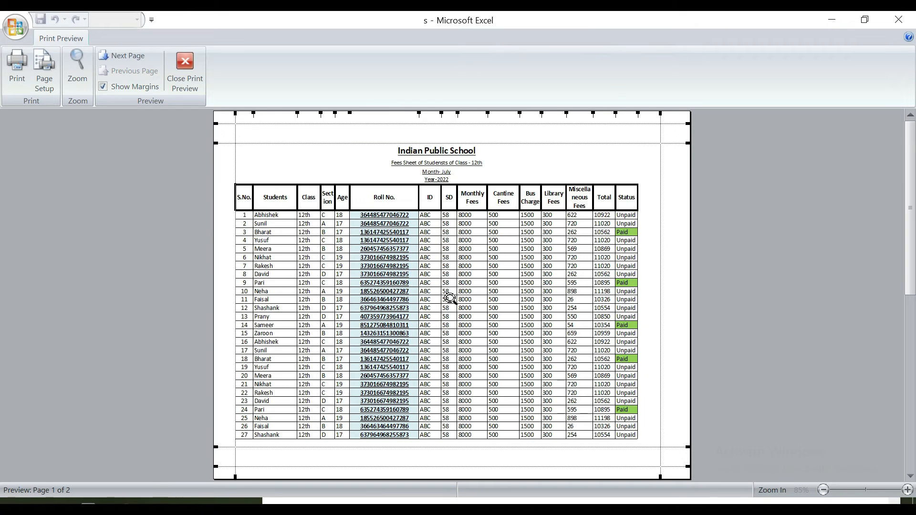
{"action": "scroll", "coordinate": [450, 298], "scroll_direction": "down", "scroll_amount": 1}
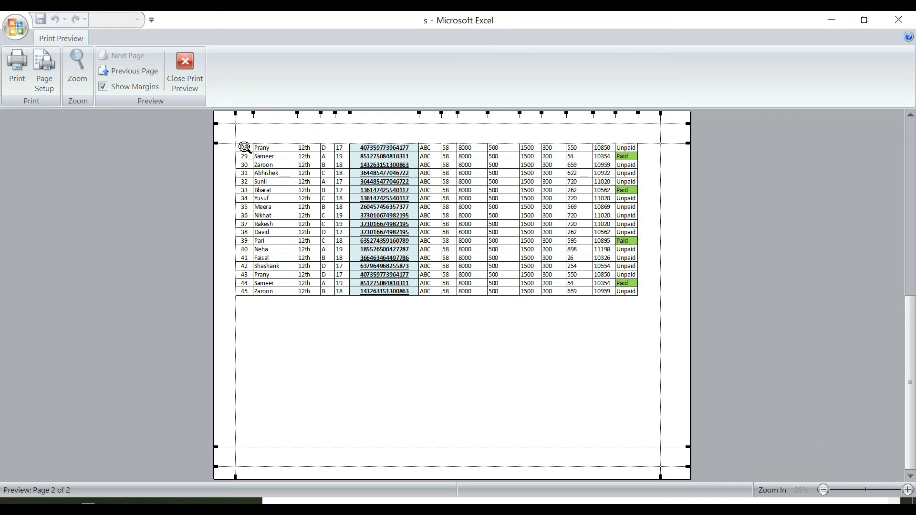
{"action": "scroll", "coordinate": [244, 147], "scroll_direction": "up", "scroll_amount": 1}
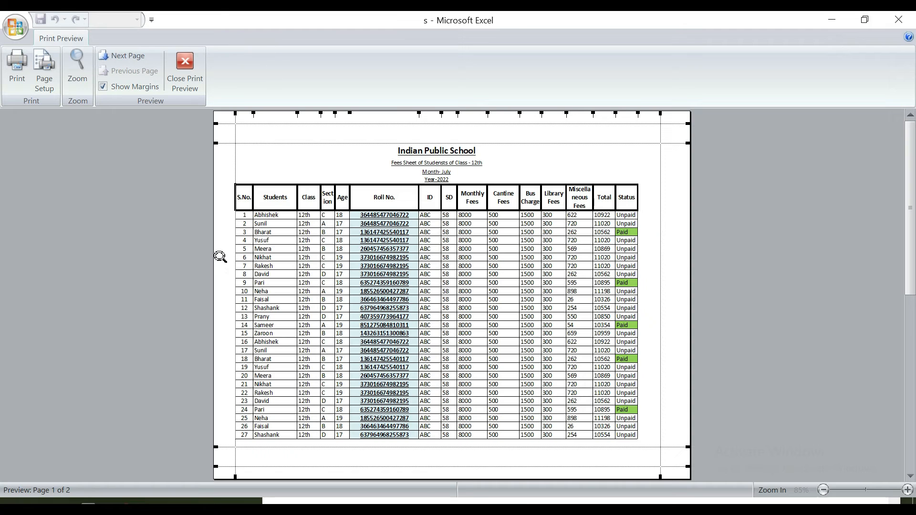
{"action": "scroll", "coordinate": [247, 434], "scroll_direction": "down", "scroll_amount": 1}
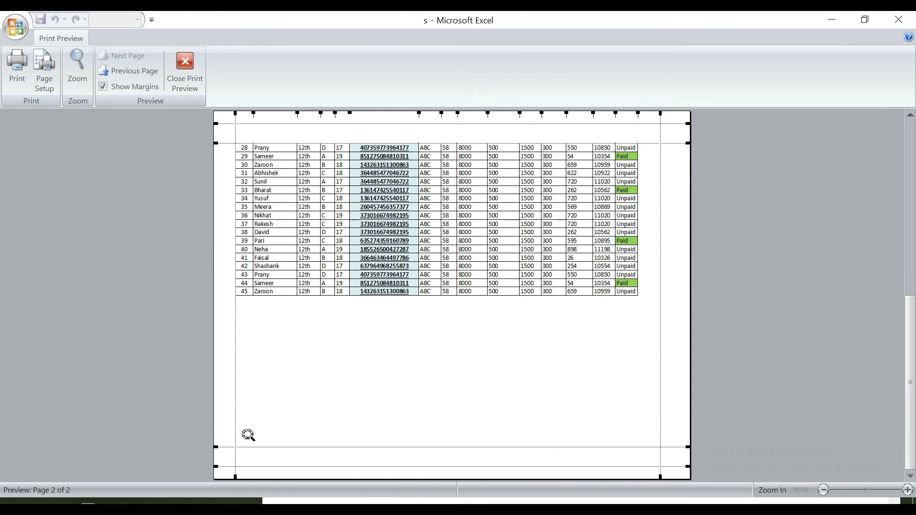
{"action": "scroll", "coordinate": [248, 435], "scroll_direction": "up", "scroll_amount": 1}
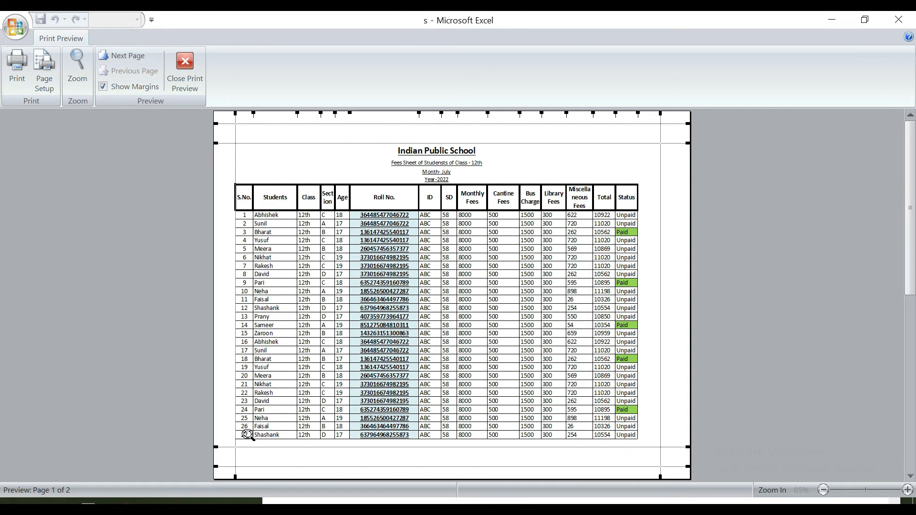
{"action": "left_click", "coordinate": [184, 64]}
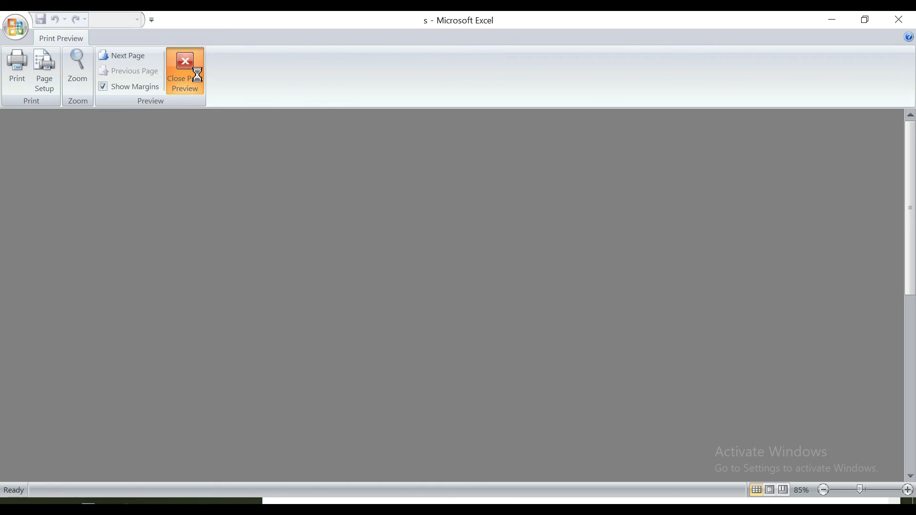
Step: Set the column heading row, row 4, as the print title row repeated at the top of each page
{"action": "left_click", "coordinate": [353, 201]}
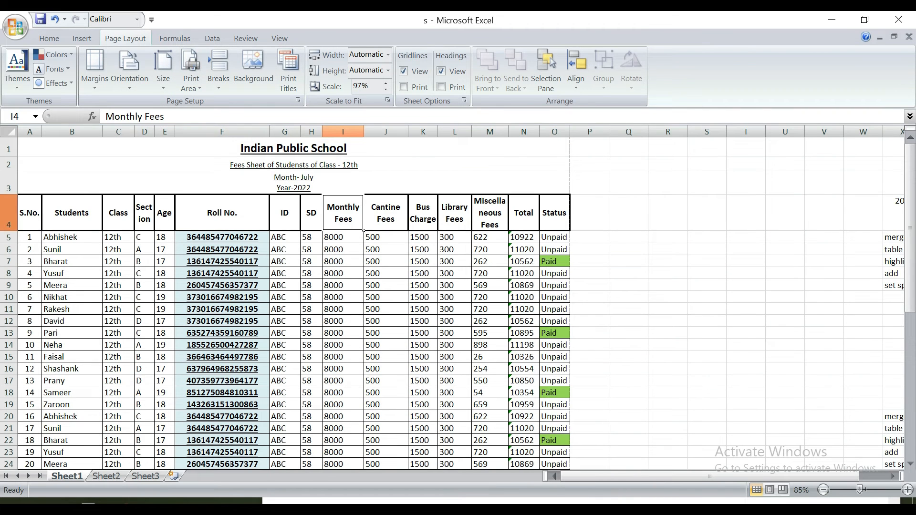
{"action": "left_click", "coordinate": [9, 212]}
{"action": "left_click", "coordinate": [561, 213]}
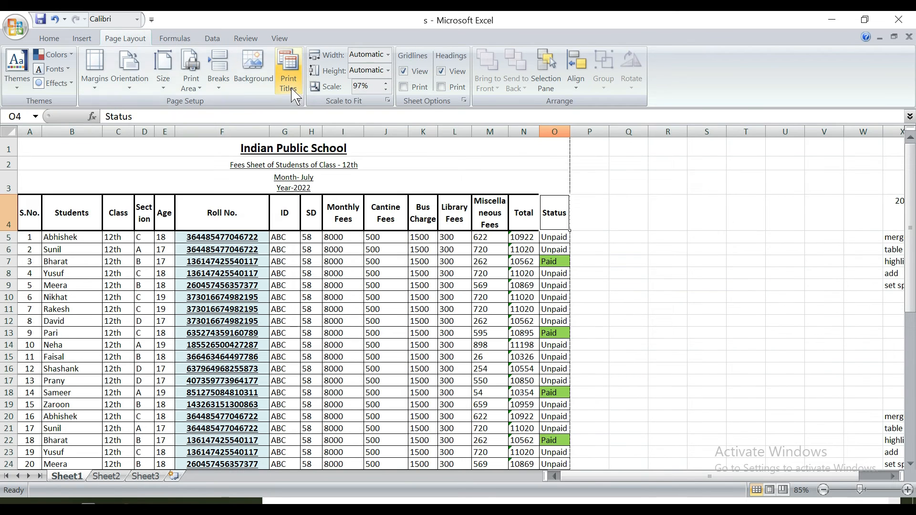
{"action": "left_click", "coordinate": [288, 72]}
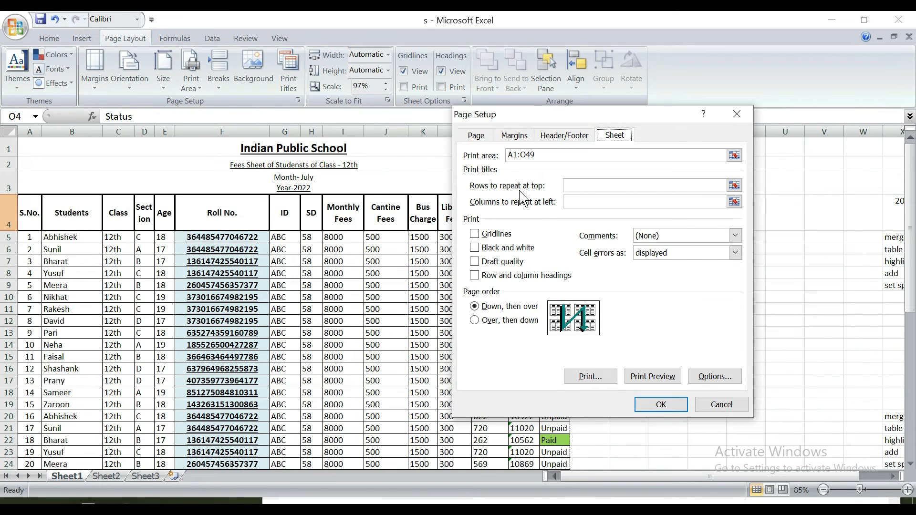
{"action": "left_click", "coordinate": [568, 187]}
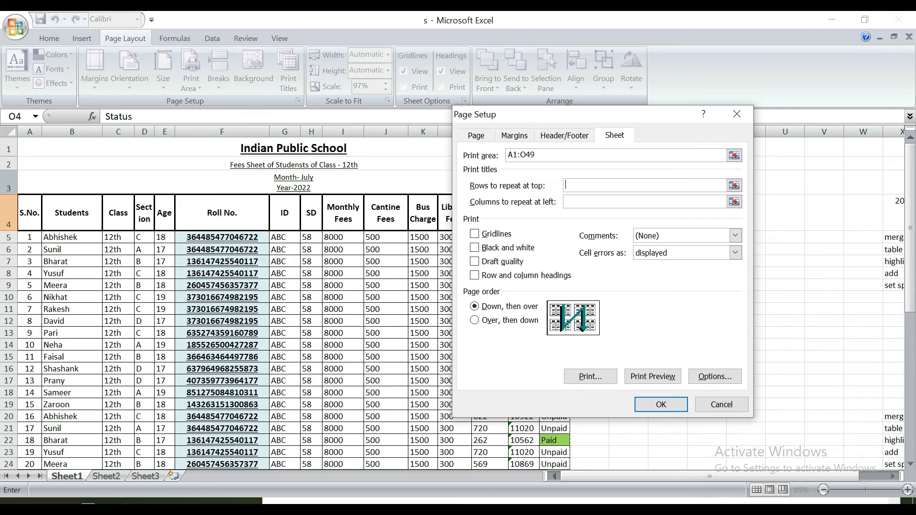
{"action": "left_click", "coordinate": [9, 212]}
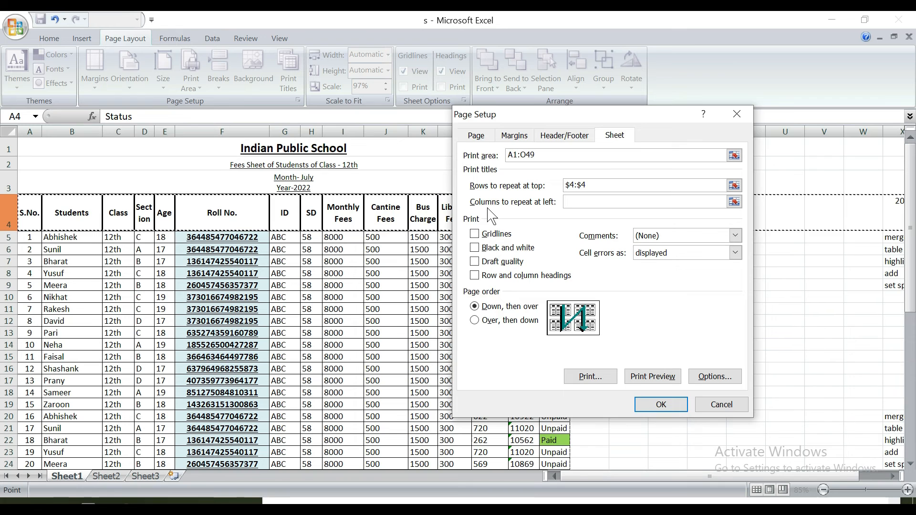
{"action": "key", "text": "Return"}
Step: Check in print preview how the column heading row prints on both pages
{"action": "key", "text": "ctrl+p"}
{"action": "left_click", "coordinate": [472, 371]}
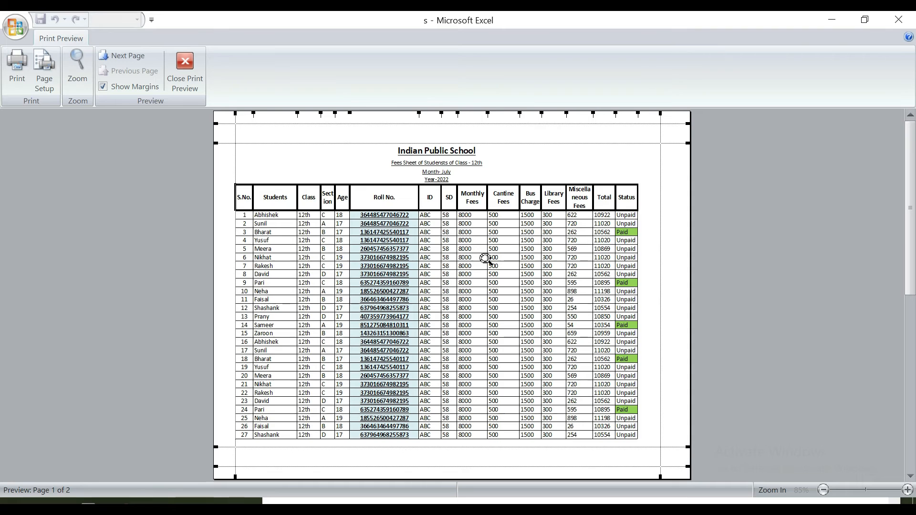
{"action": "scroll", "coordinate": [485, 258], "scroll_direction": "down", "scroll_amount": 1}
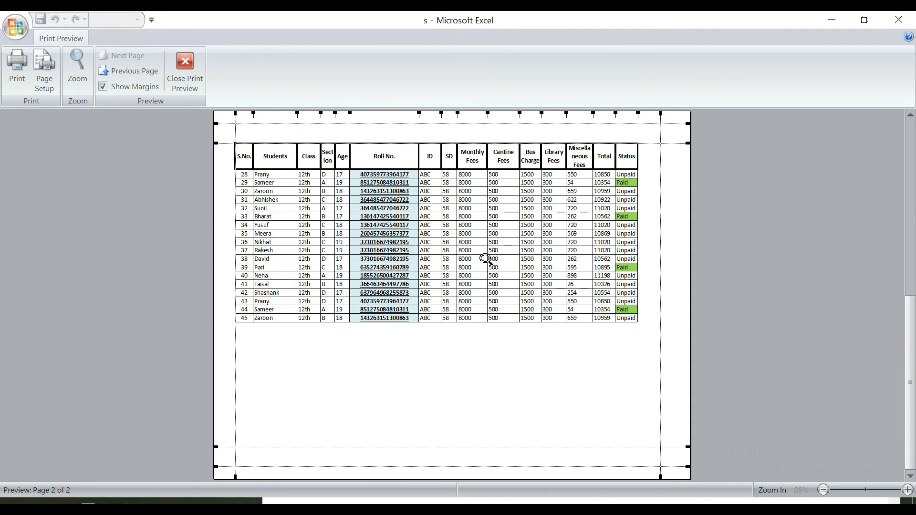
{"action": "scroll", "coordinate": [485, 258], "scroll_direction": "up", "scroll_amount": 1}
{"action": "scroll", "coordinate": [485, 258], "scroll_direction": "down", "scroll_amount": 1}
{"action": "scroll", "coordinate": [485, 258], "scroll_direction": "up", "scroll_amount": 1}
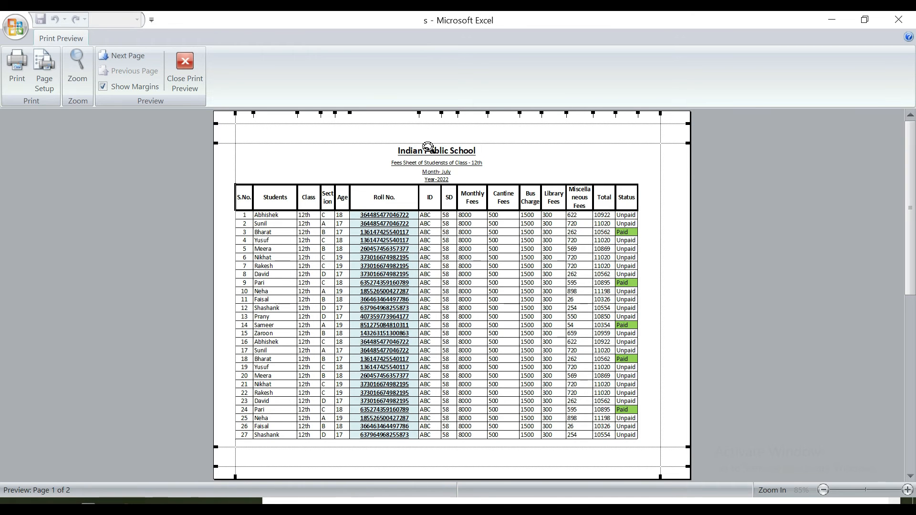
{"action": "left_click", "coordinate": [199, 88]}
Step: Change the print title rows to $1:$4 so the school heading and column headings repeat on every page
{"action": "left_click", "coordinate": [288, 71]}
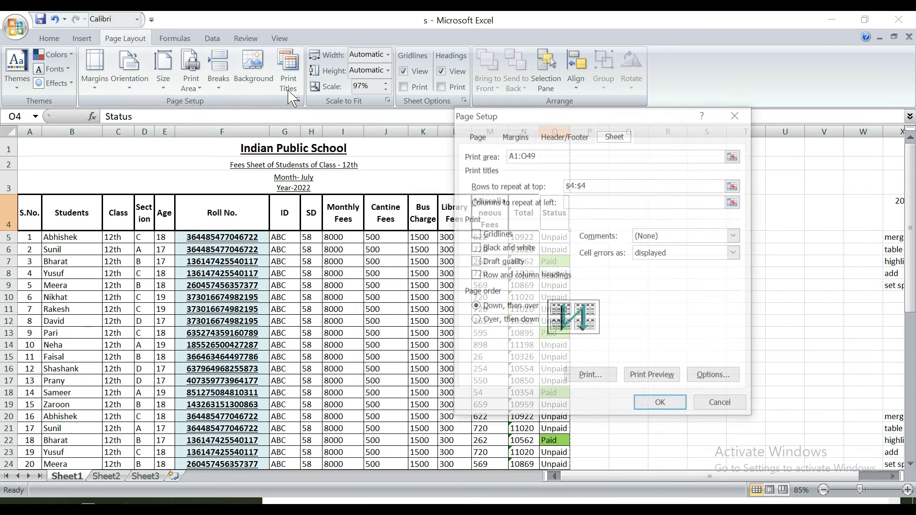
{"action": "left_click_drag", "start_coordinate": [585, 185], "coordinate": [537, 181]}
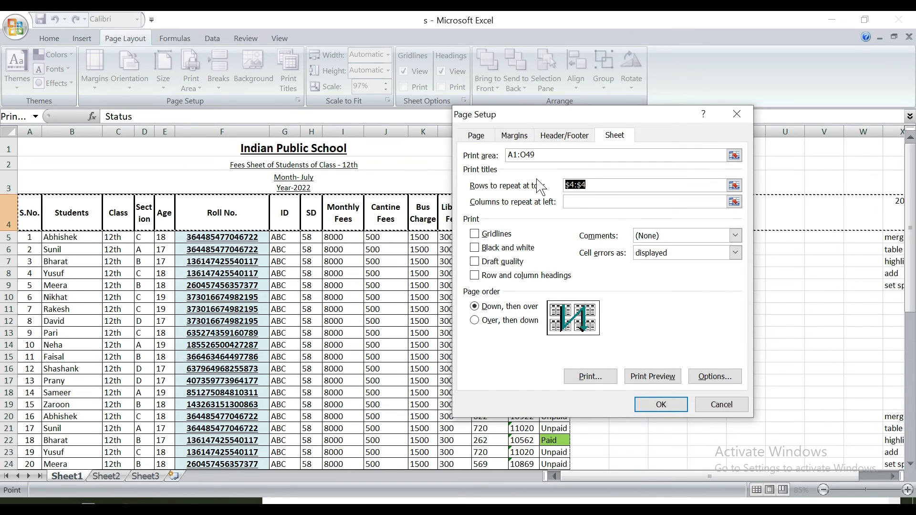
{"action": "key", "text": "BackSpace"}
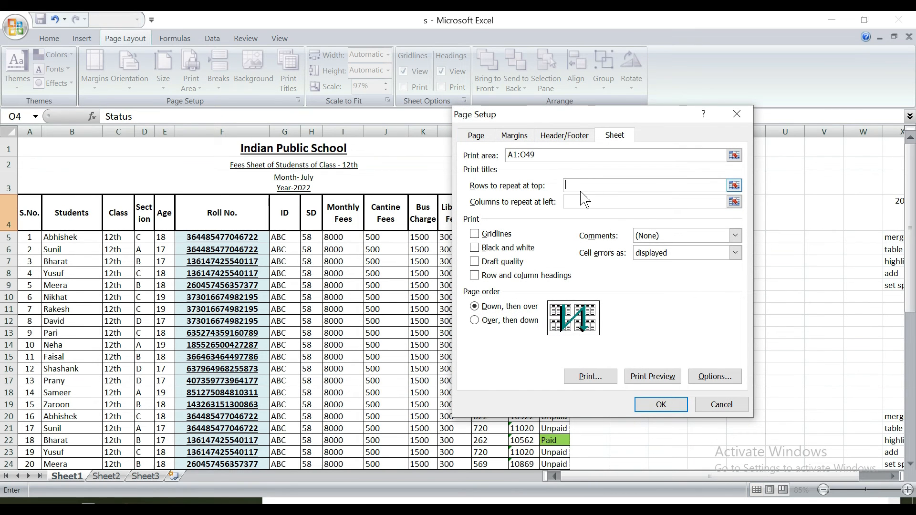
{"action": "mouse_move", "coordinate": [8, 212]}
{"action": "left_mouse_down"}
{"action": "mouse_move", "coordinate": [8, 148]}
{"action": "mouse_move", "coordinate": [8, 222]}
{"action": "left_mouse_up"}
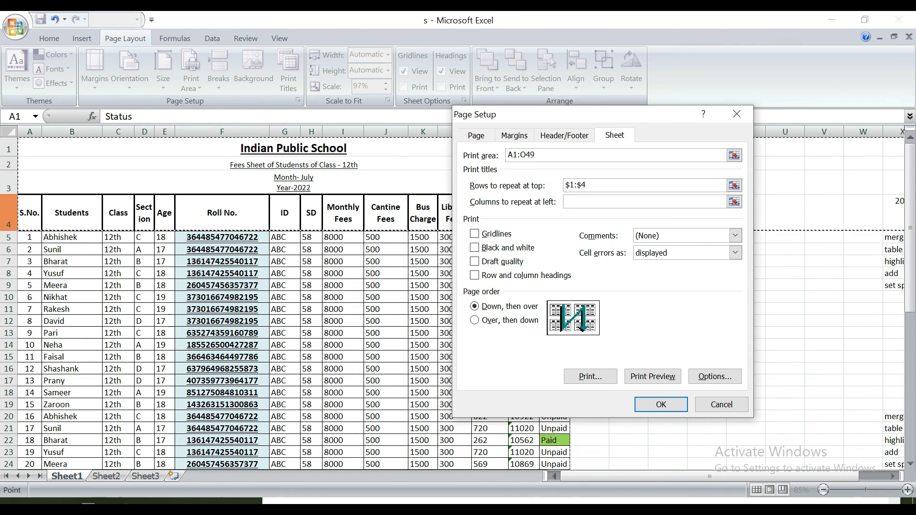
{"action": "key", "text": "Return"}
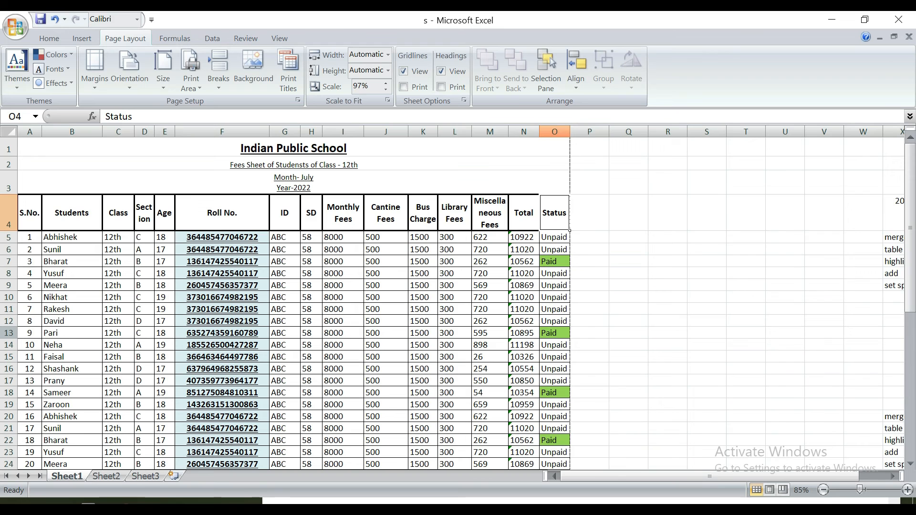
Step: Compare the headings on both pages of the fee sheet in print preview
{"action": "key", "text": "ctrl+p"}
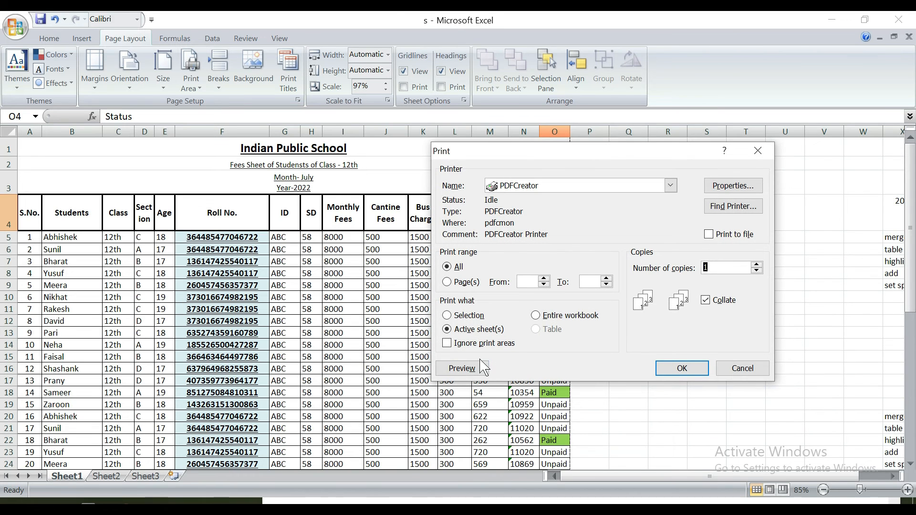
{"action": "left_click", "coordinate": [461, 368]}
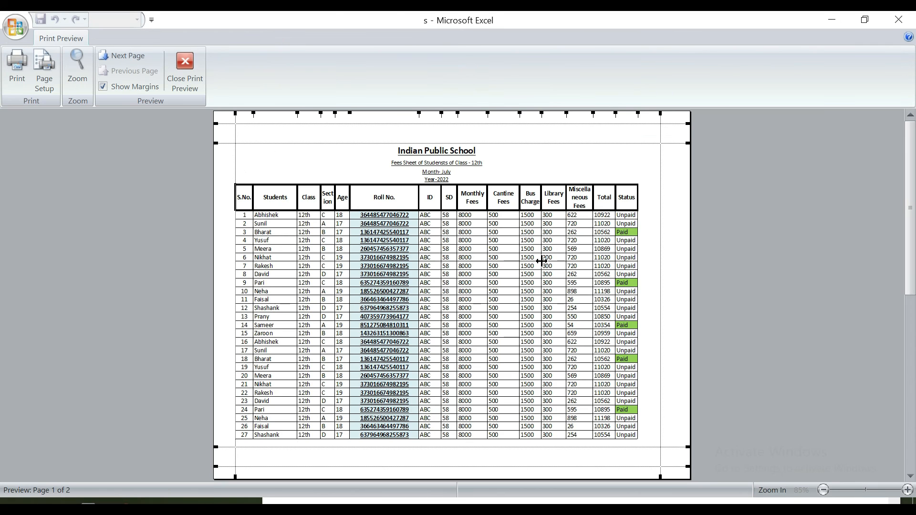
{"action": "scroll", "coordinate": [541, 261], "scroll_direction": "down", "scroll_amount": 1}
{"action": "scroll", "coordinate": [541, 261], "scroll_direction": "up", "scroll_amount": 1}
{"action": "scroll", "coordinate": [542, 261], "scroll_direction": "down", "scroll_amount": 1}
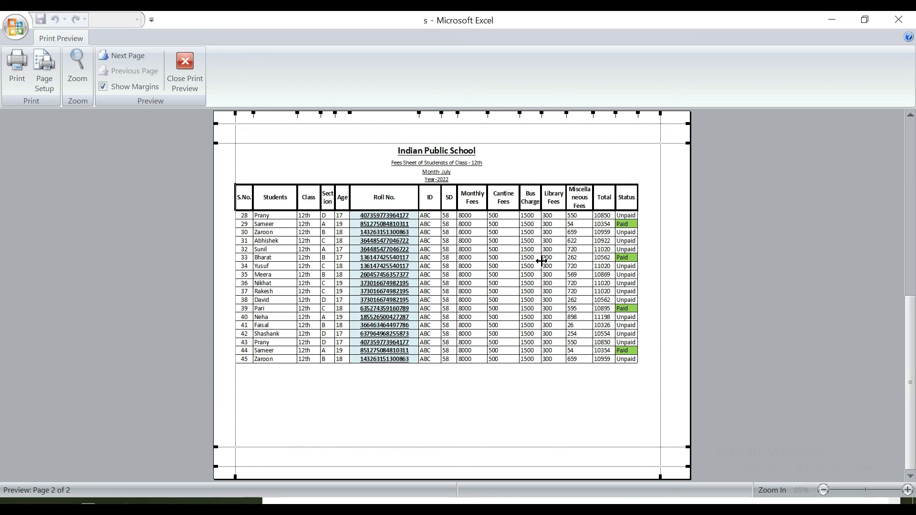
{"action": "scroll", "coordinate": [542, 260], "scroll_direction": "up", "scroll_amount": 1}
{"action": "scroll", "coordinate": [541, 261], "scroll_direction": "down", "scroll_amount": 1}
{"action": "key", "text": "Escape"}
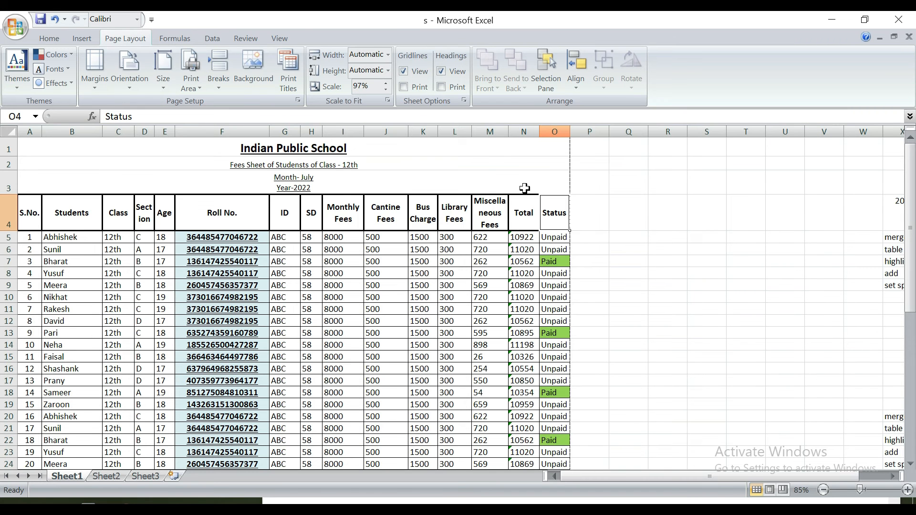
Step: Widen the left page margin slightly and narrow the right page margin in print preview
{"action": "key", "text": "ctrl+p"}
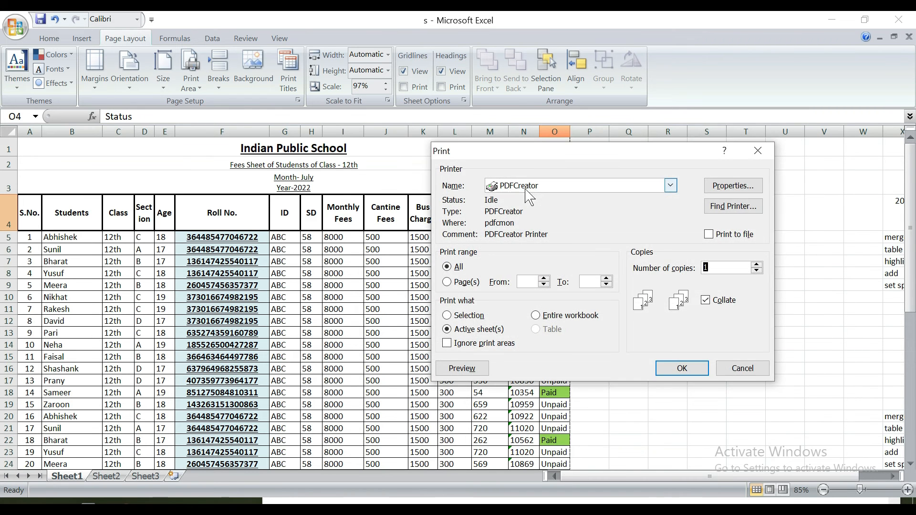
{"action": "left_click", "coordinate": [469, 364]}
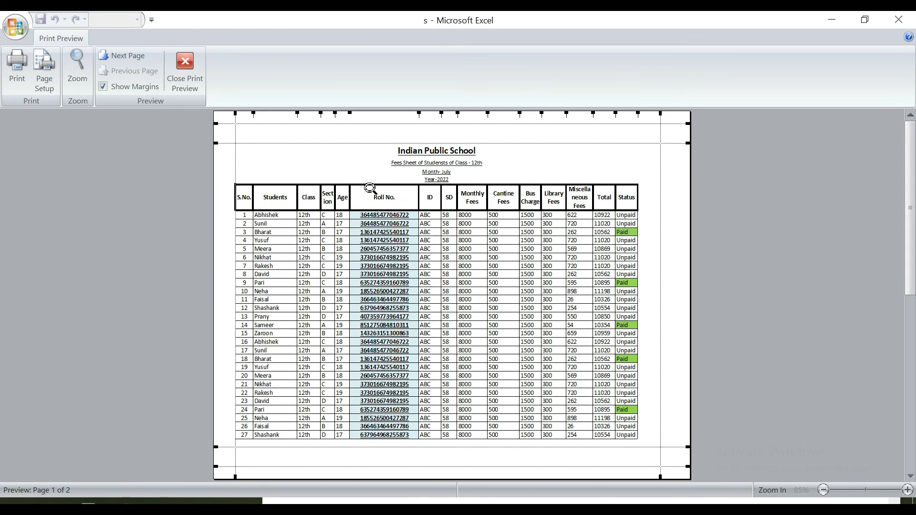
{"action": "left_click_drag", "start_coordinate": [235, 127], "coordinate": [240, 127]}
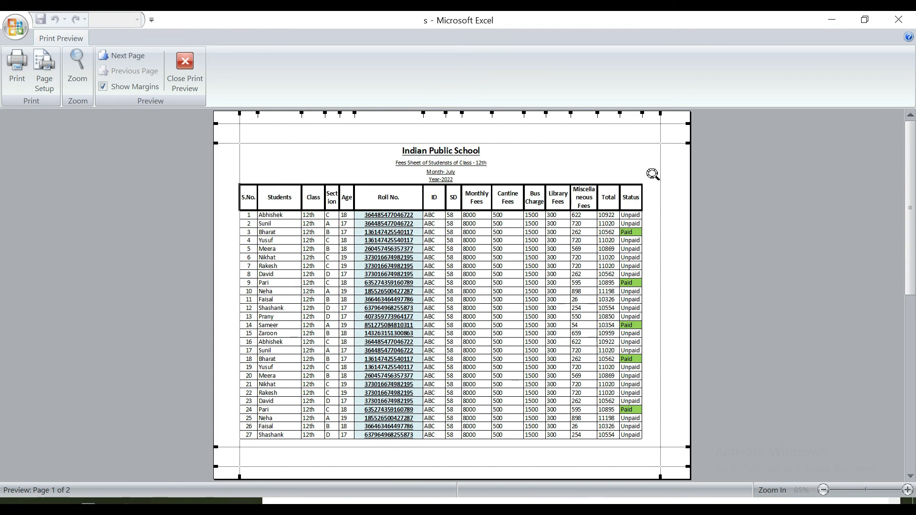
{"action": "left_click", "coordinate": [661, 128]}
{"action": "left_click_drag", "start_coordinate": [661, 134], "coordinate": [679, 138]}
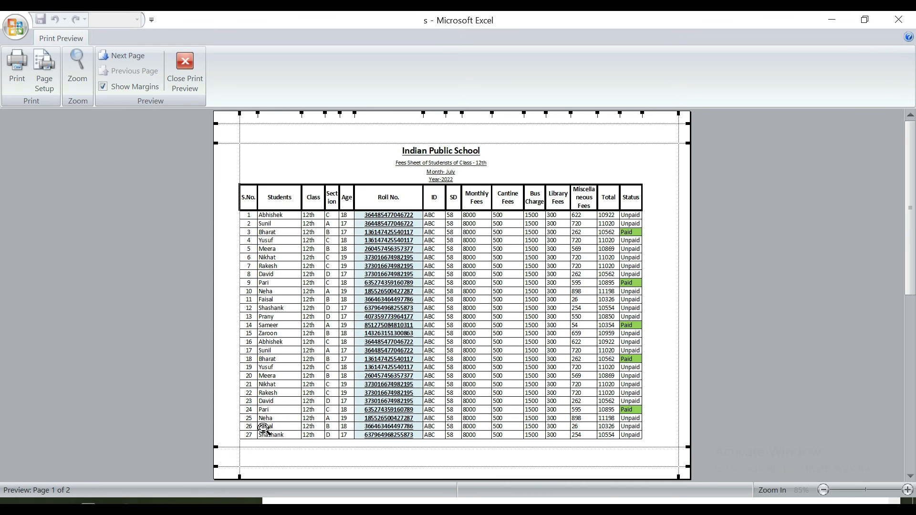
{"action": "left_click", "coordinate": [195, 74]}
Step: Enlarge the font of all student rows, A5:O49, to size 14 and widen the Total and Status columns to fit
{"action": "left_click_drag", "start_coordinate": [29, 237], "coordinate": [567, 337]}
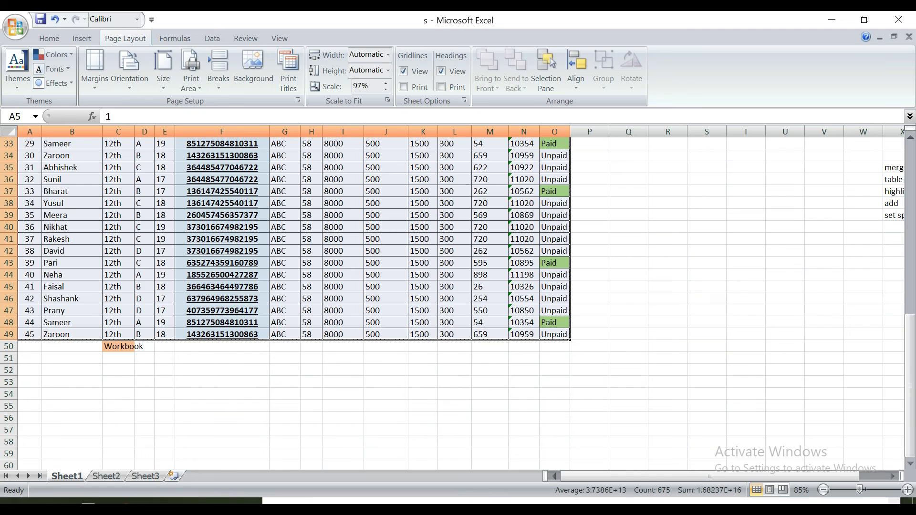
{"action": "scroll", "coordinate": [567, 337], "scroll_direction": "up", "scroll_amount": 11}
{"action": "left_click", "coordinate": [48, 39]}
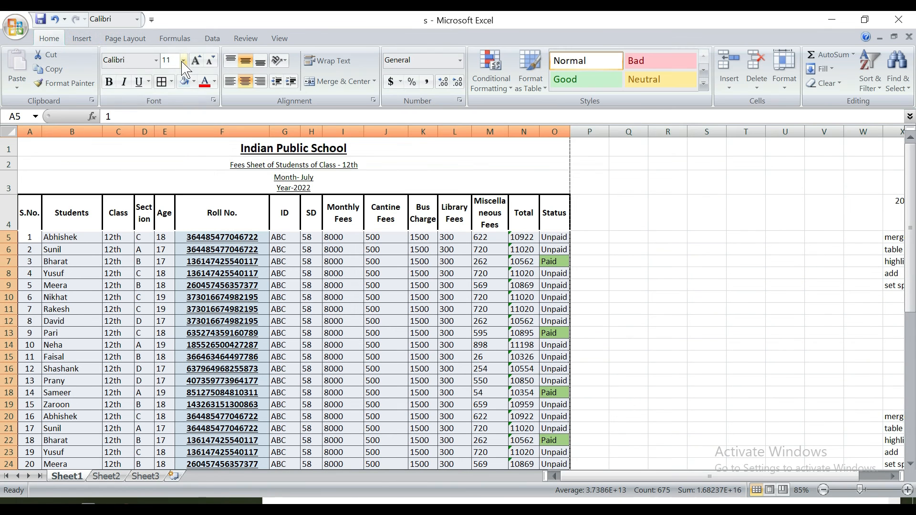
{"action": "left_click", "coordinate": [197, 61]}
{"action": "left_click", "coordinate": [197, 61]}
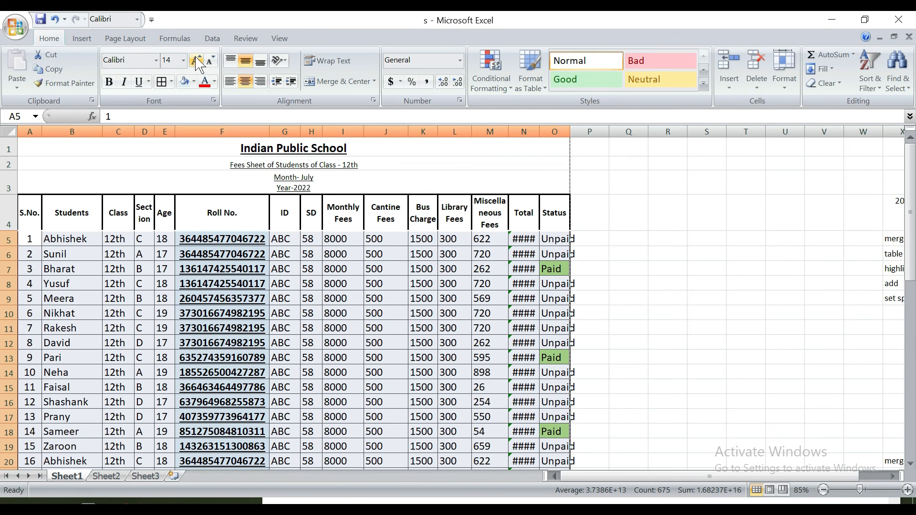
{"action": "left_click_drag", "start_coordinate": [539, 132], "coordinate": [591, 134]}
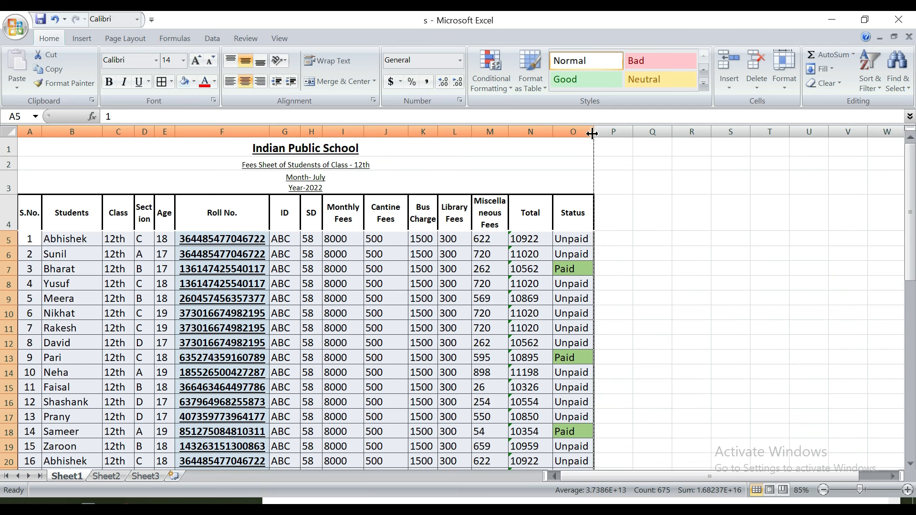
Step: Check the enlarged student rows of the fee sheet in print preview
{"action": "scroll", "coordinate": [340, 263], "scroll_direction": "down", "scroll_amount": 2}
{"action": "key", "text": "ctrl+p"}
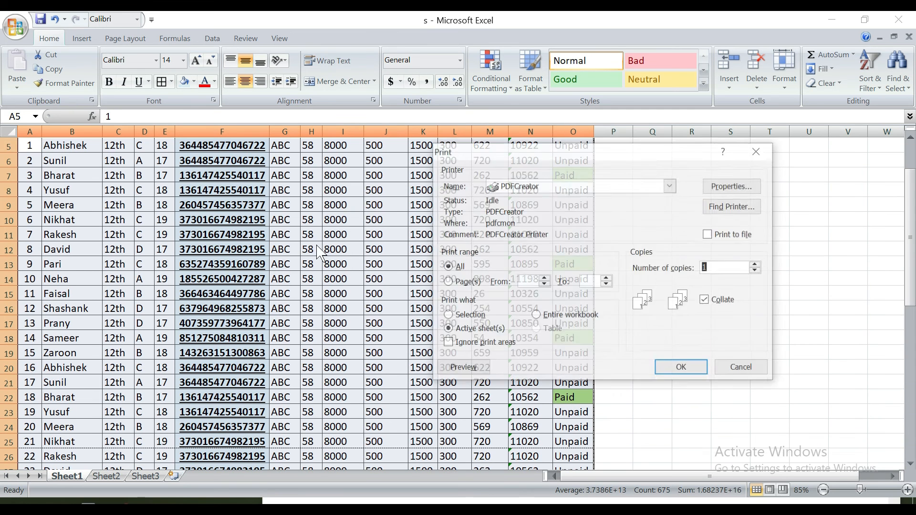
{"action": "key", "text": "Return"}
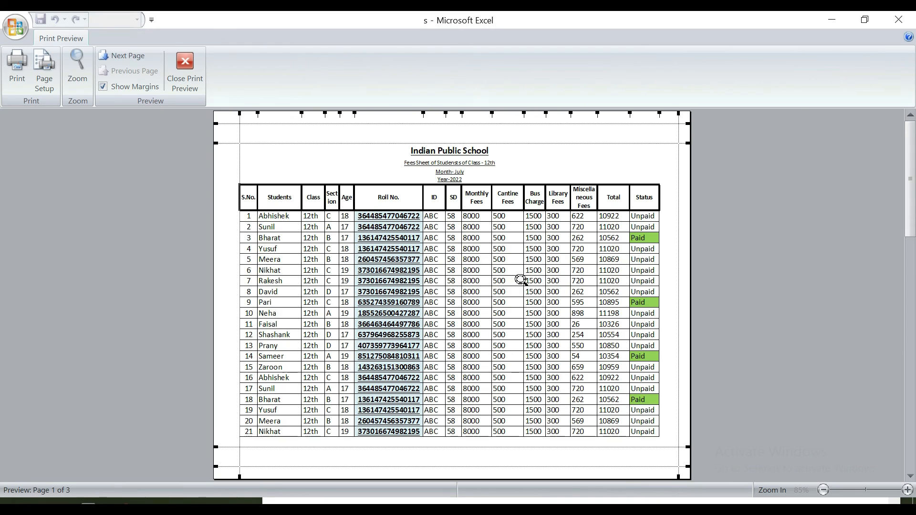
{"action": "scroll", "coordinate": [524, 260], "scroll_direction": "down", "scroll_amount": 2}
{"action": "scroll", "coordinate": [528, 259], "scroll_direction": "up", "scroll_amount": 2}
{"action": "left_click", "coordinate": [184, 72]}
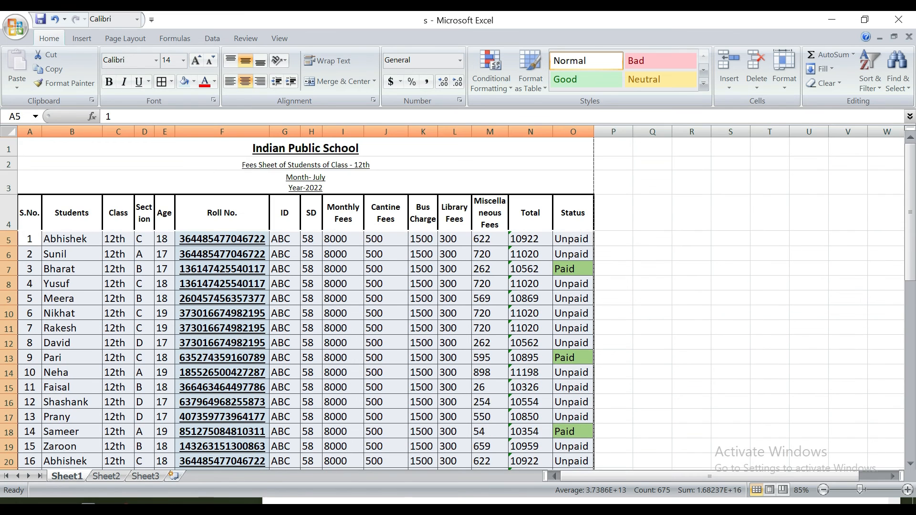
Step: Select student rows 5 to 49 and increase their row height evenly
{"action": "left_click", "coordinate": [11, 244]}
{"action": "scroll", "coordinate": [38, 258], "scroll_direction": "down", "scroll_amount": 15}
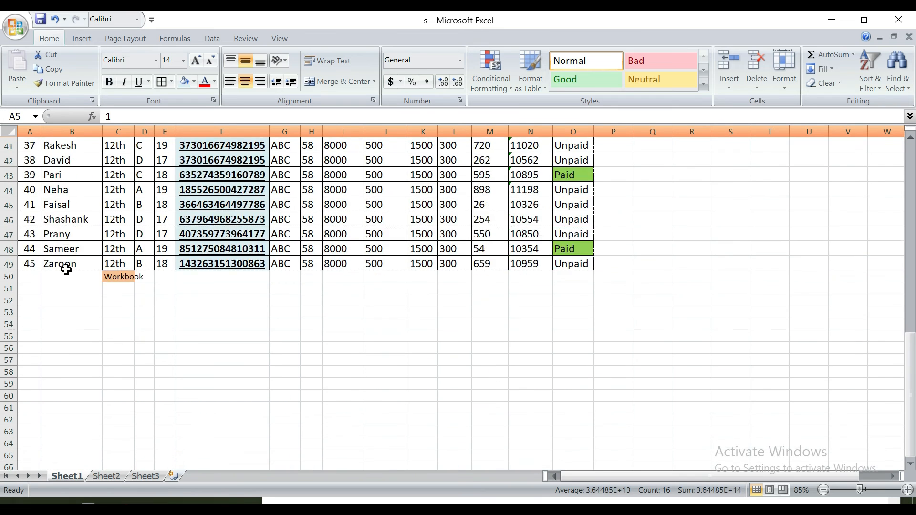
{"action": "left_click", "coordinate": [9, 206], "text": "shift"}
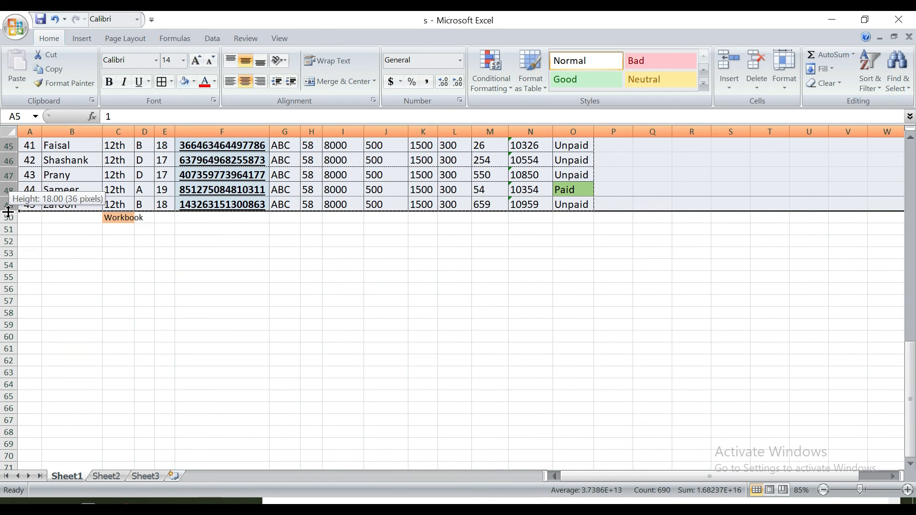
{"action": "left_click_drag", "start_coordinate": [8, 216], "coordinate": [8, 215]}
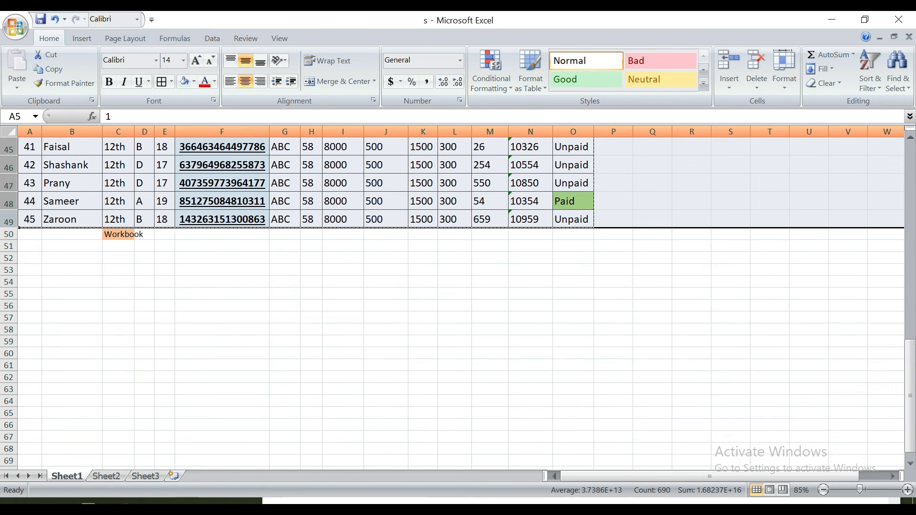
{"action": "left_click_drag", "start_coordinate": [7, 227], "coordinate": [6, 233]}
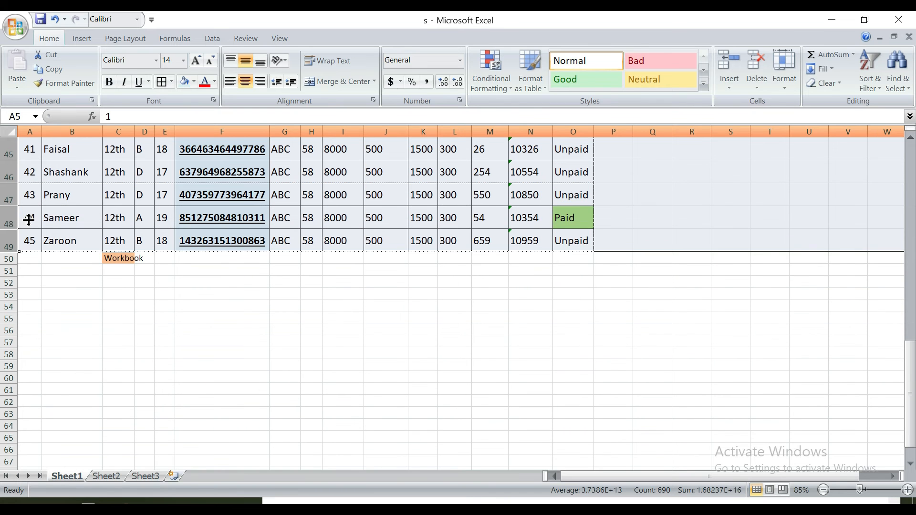
{"action": "scroll", "coordinate": [188, 257], "scroll_direction": "up", "scroll_amount": 15}
{"action": "scroll", "coordinate": [188, 257], "scroll_direction": "up", "scroll_amount": 1}
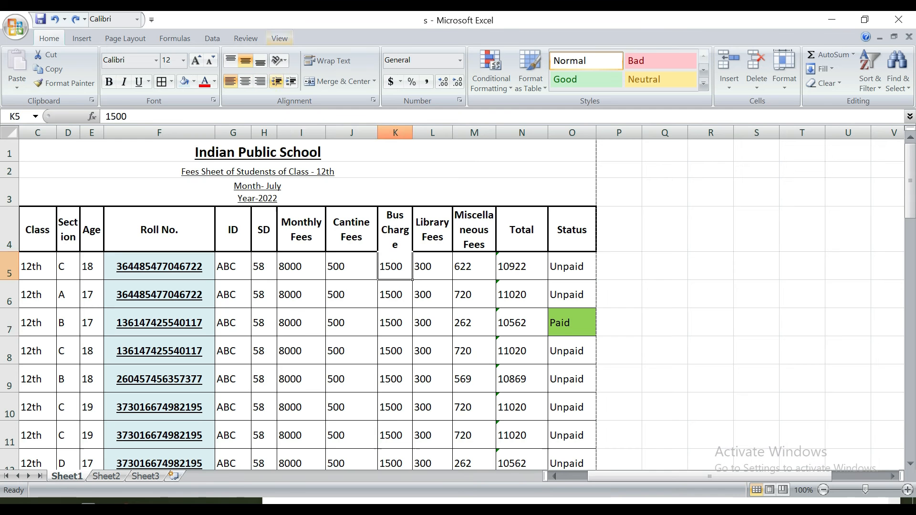
Step: View the fee sheet in Page Break Preview with columns A to O in sight
{"action": "left_click", "coordinate": [293, 326]}
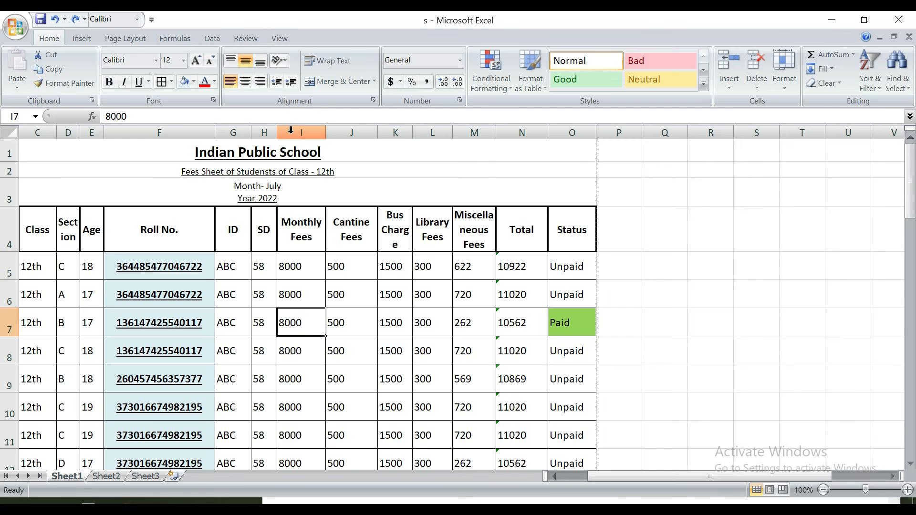
{"action": "left_click", "coordinate": [280, 38]}
{"action": "left_click", "coordinate": [86, 77]}
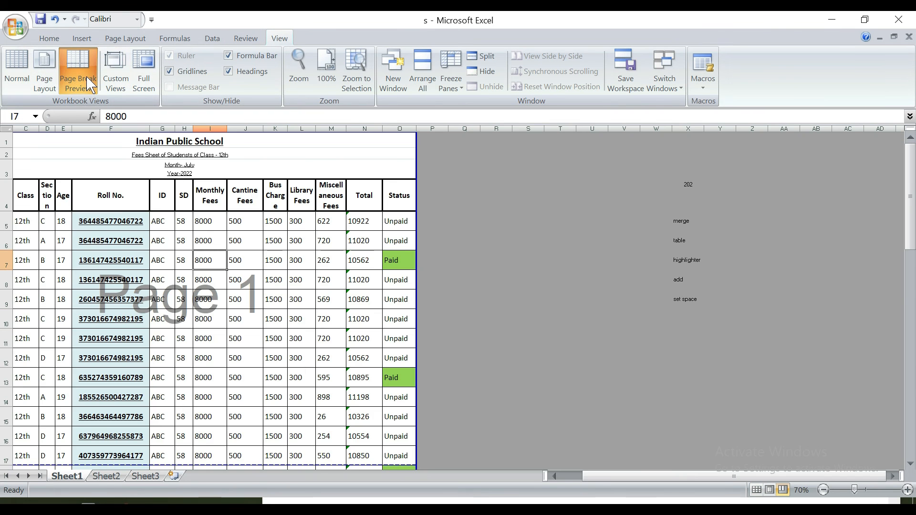
{"action": "scroll", "coordinate": [157, 209], "scroll_direction": "up", "scroll_amount": 1}
{"action": "left_click_drag", "start_coordinate": [645, 478], "coordinate": [592, 470]}
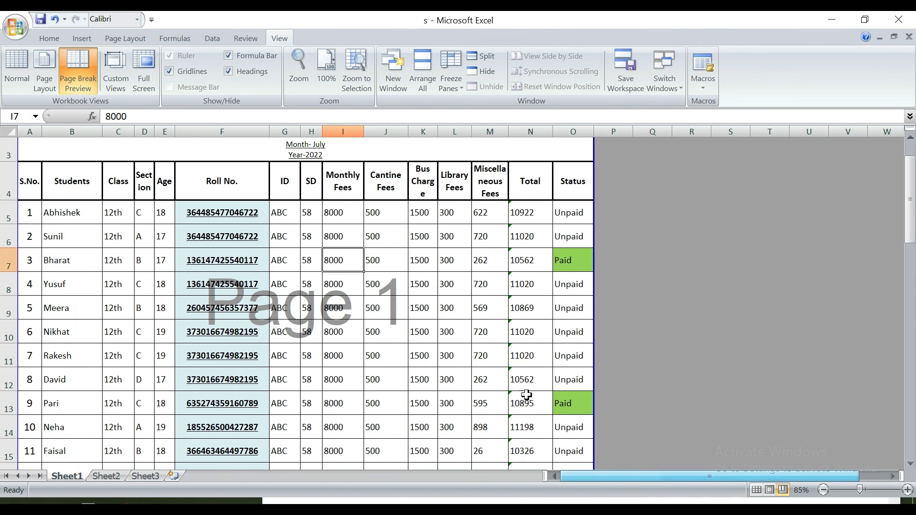
{"action": "scroll", "coordinate": [579, 218], "scroll_direction": "up", "scroll_amount": 1}
Step: Try a font size of 15 for all text in columns A to O of the fee sheet
{"action": "left_click_drag", "start_coordinate": [573, 132], "coordinate": [26, 132]}
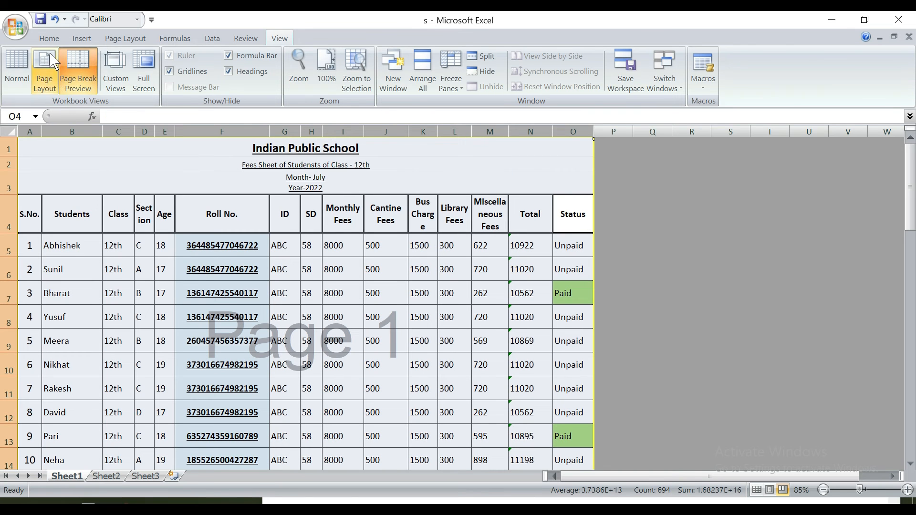
{"action": "left_click", "coordinate": [49, 38]}
{"action": "left_click", "coordinate": [196, 61]}
{"action": "left_click", "coordinate": [196, 61]}
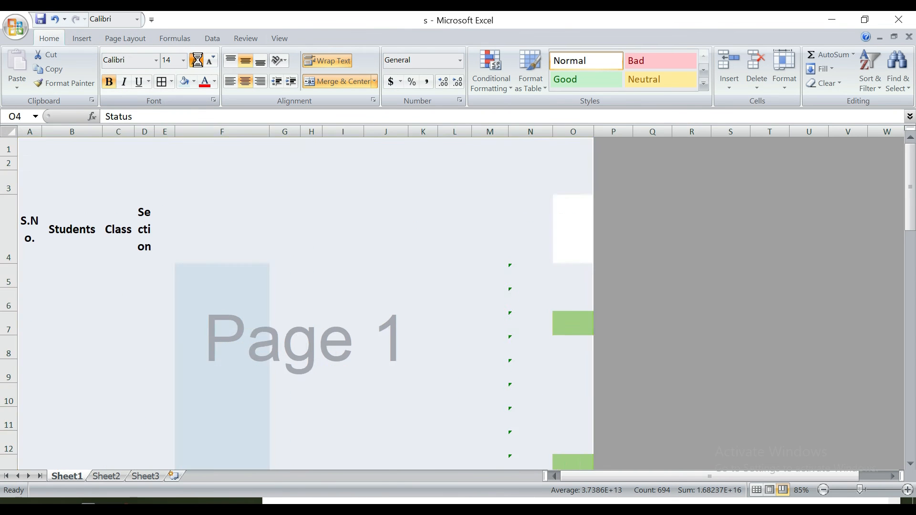
{"action": "left_click", "coordinate": [196, 60]}
{"action": "left_click", "coordinate": [196, 60]}
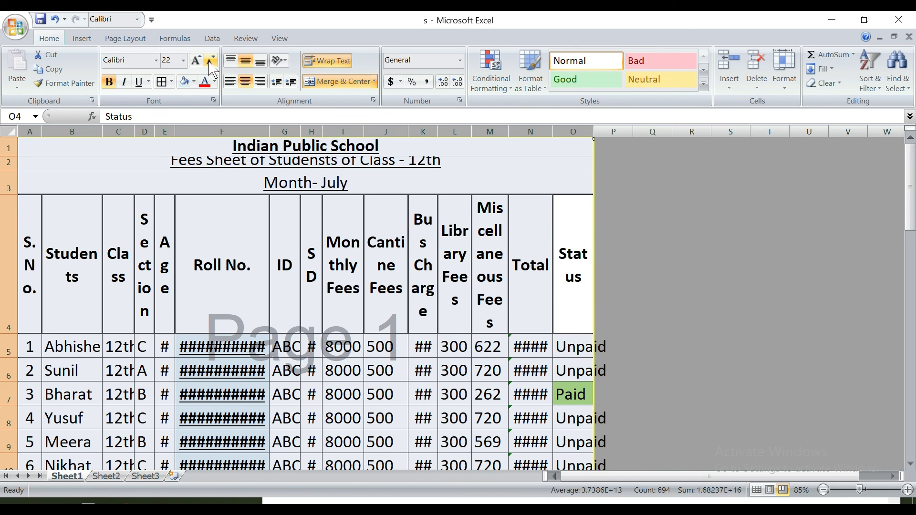
{"action": "left_click", "coordinate": [211, 60]}
{"action": "left_click", "coordinate": [210, 60]}
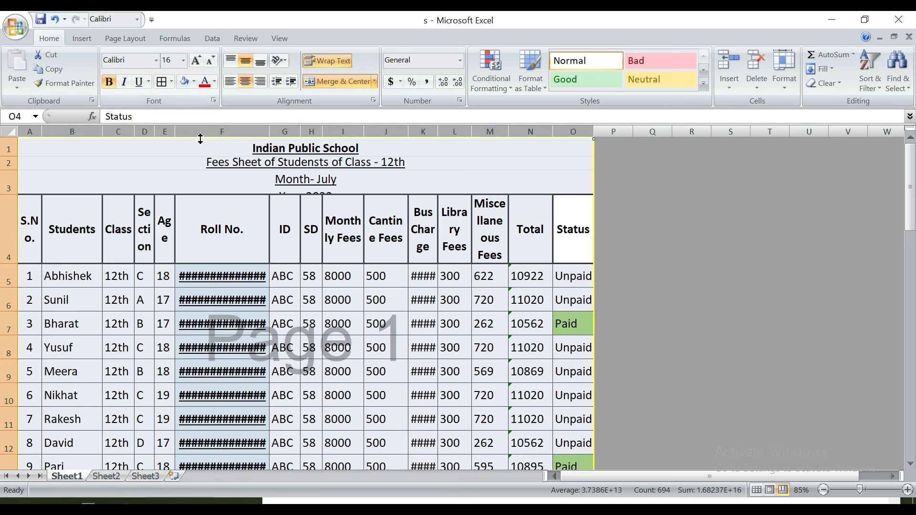
{"action": "left_click", "coordinate": [176, 61]}
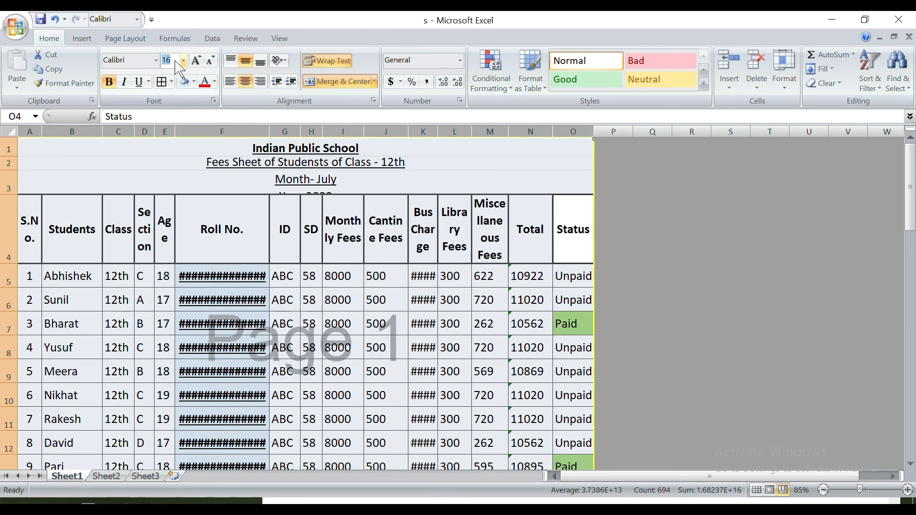
{"action": "type", "text": "15"}
{"action": "key", "text": "Return"}
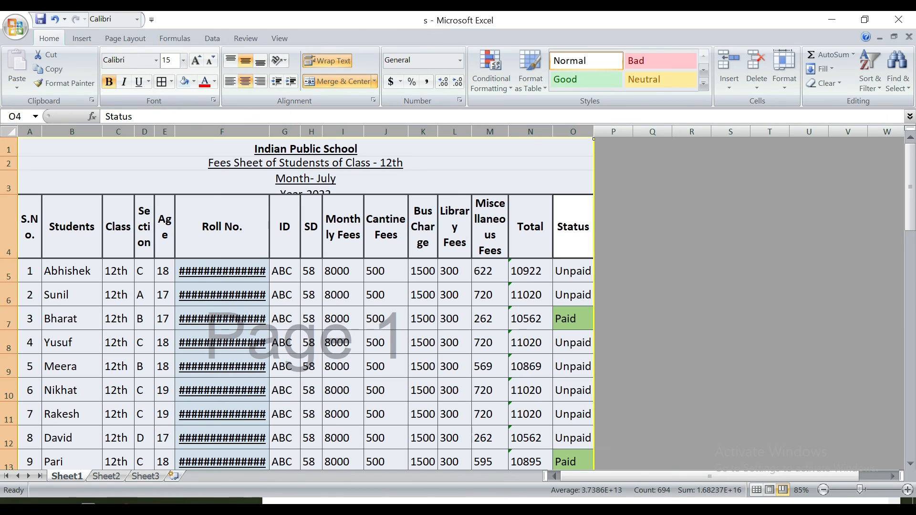
Step: Try reducing the font size of the Roll No. column so its long numbers fit the column width
{"action": "left_click", "coordinate": [229, 264]}
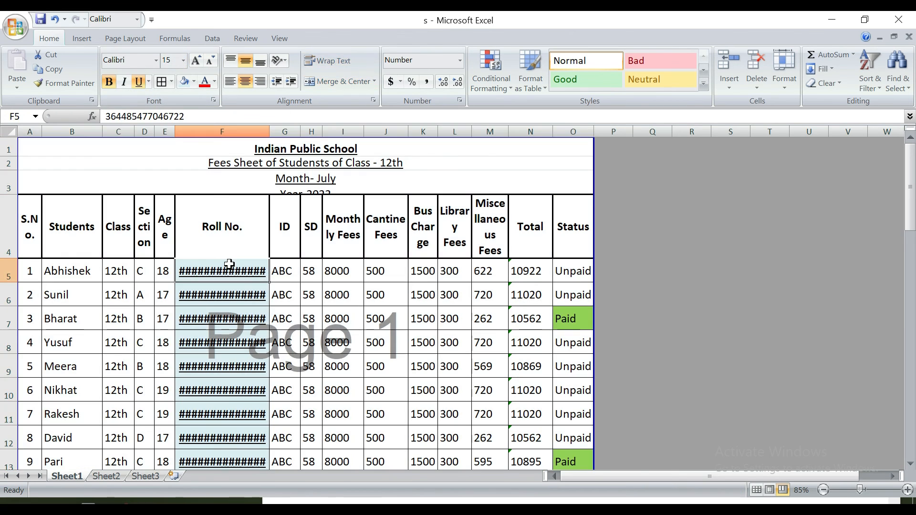
{"action": "left_click", "coordinate": [232, 132]}
{"action": "left_click", "coordinate": [210, 60]}
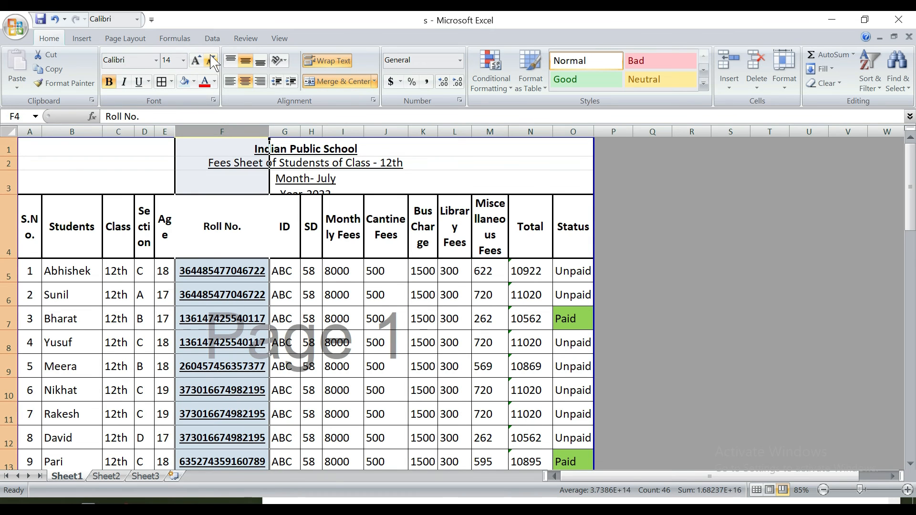
{"action": "left_click", "coordinate": [210, 61]}
{"action": "left_click", "coordinate": [534, 332]}
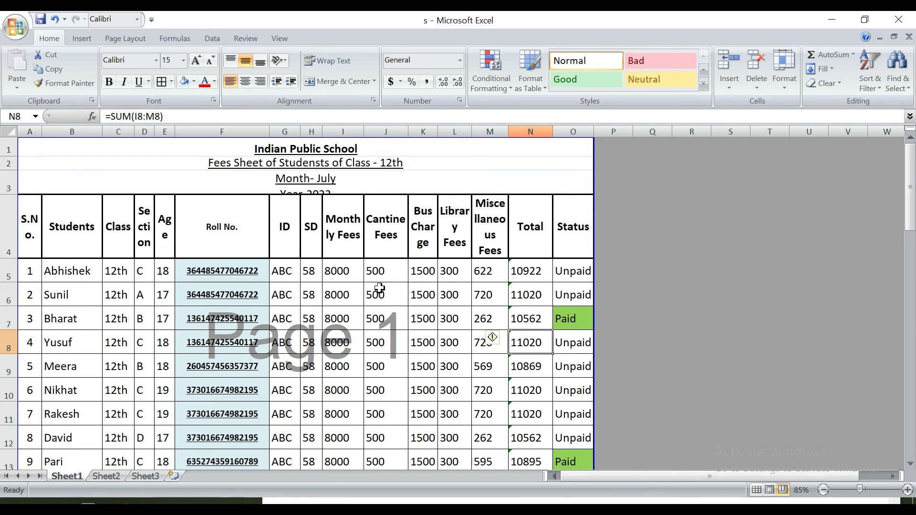
Step: Return the fee sheet to Normal view and select cell J6 in the Cantine Fees column
{"action": "scroll", "coordinate": [305, 260], "scroll_direction": "down", "scroll_amount": 1}
{"action": "scroll", "coordinate": [322, 249], "scroll_direction": "up", "scroll_amount": 1}
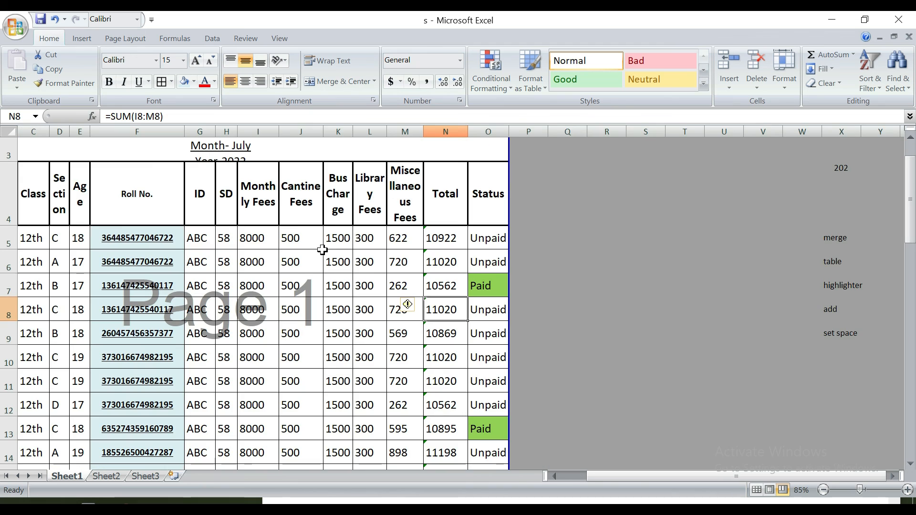
{"action": "double_click", "coordinate": [554, 475]}
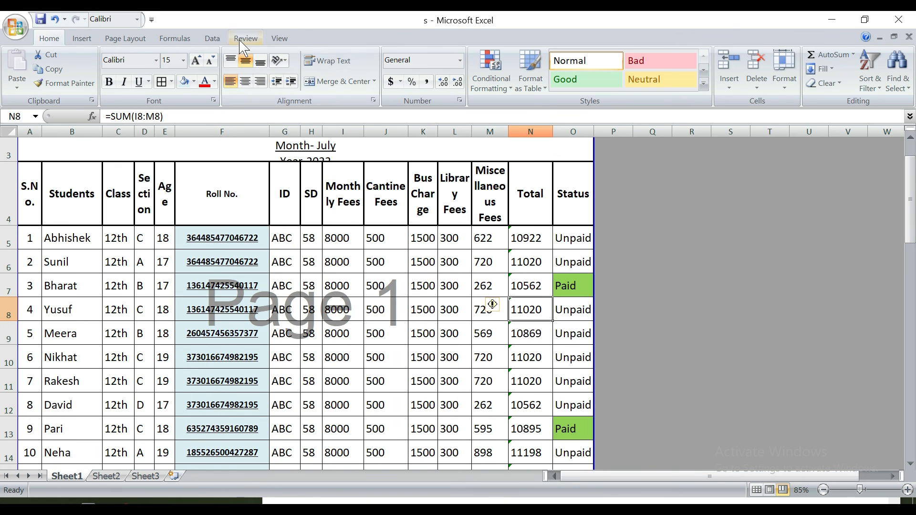
{"action": "left_click", "coordinate": [280, 39]}
{"action": "left_click", "coordinate": [17, 67]}
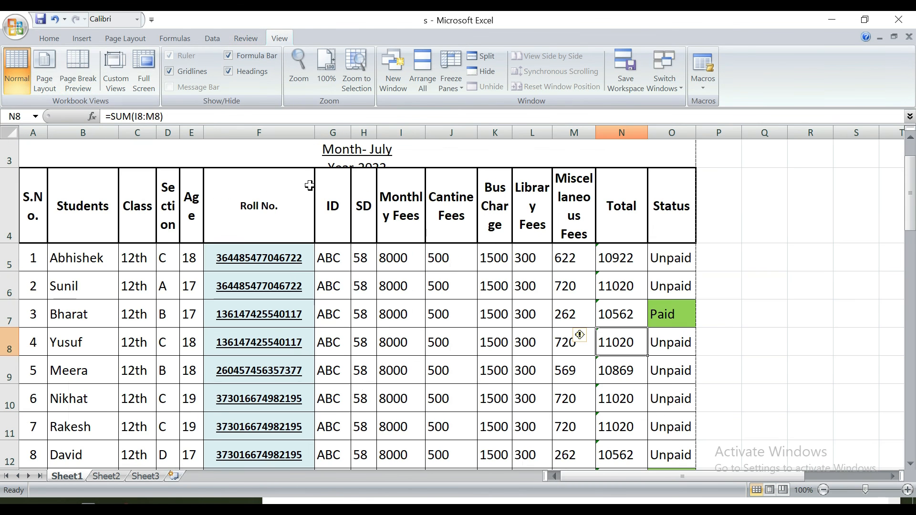
{"action": "scroll", "coordinate": [143, 196], "scroll_direction": "up", "scroll_amount": 1}
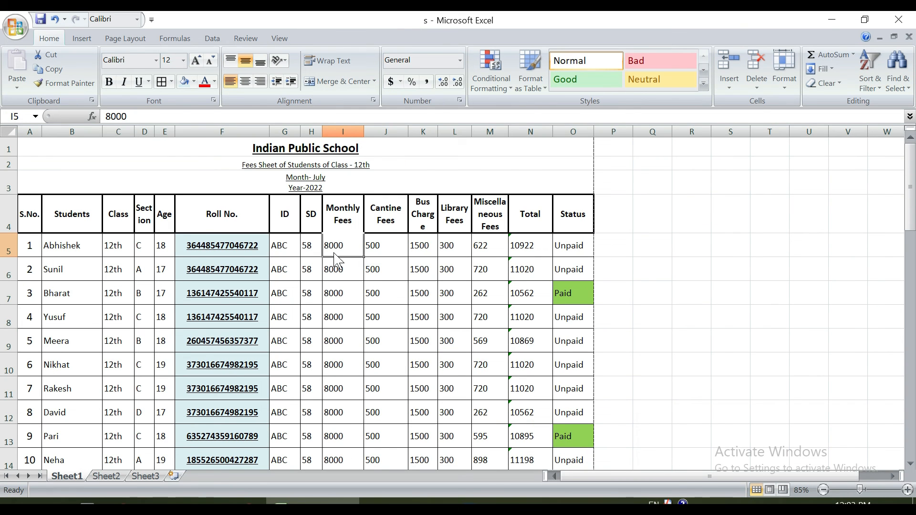
{"action": "left_click", "coordinate": [374, 270]}
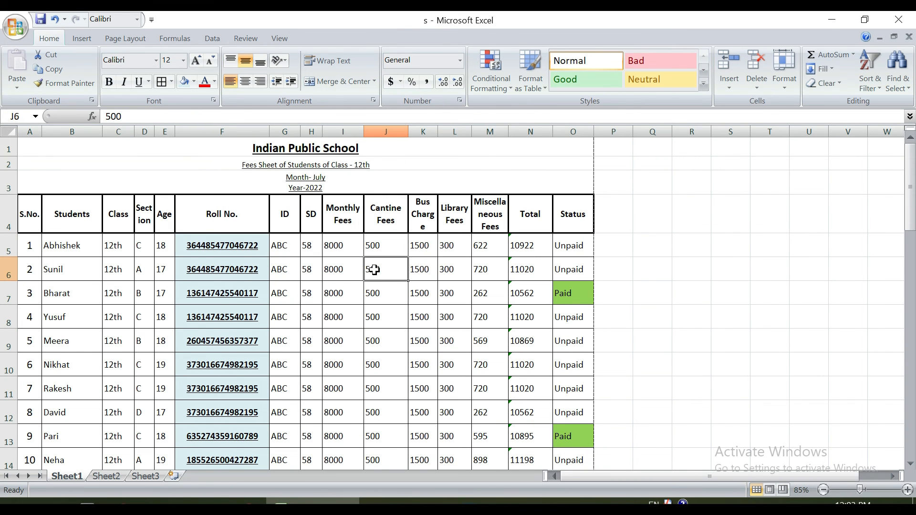